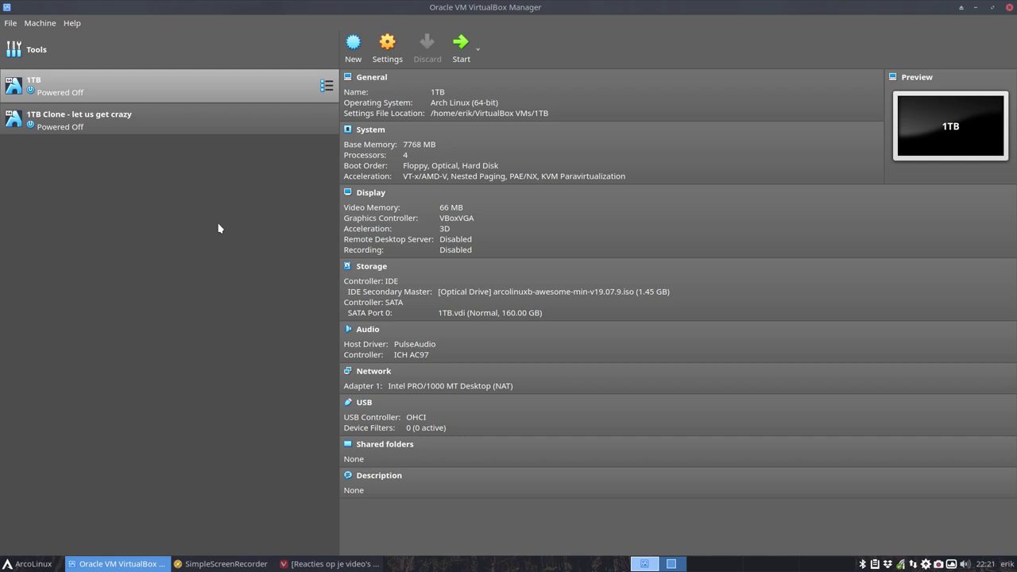
Show the details of the '1TB Clone - let us get crazy' VM after briefly checking the '1TB' VM.
click(214, 119)
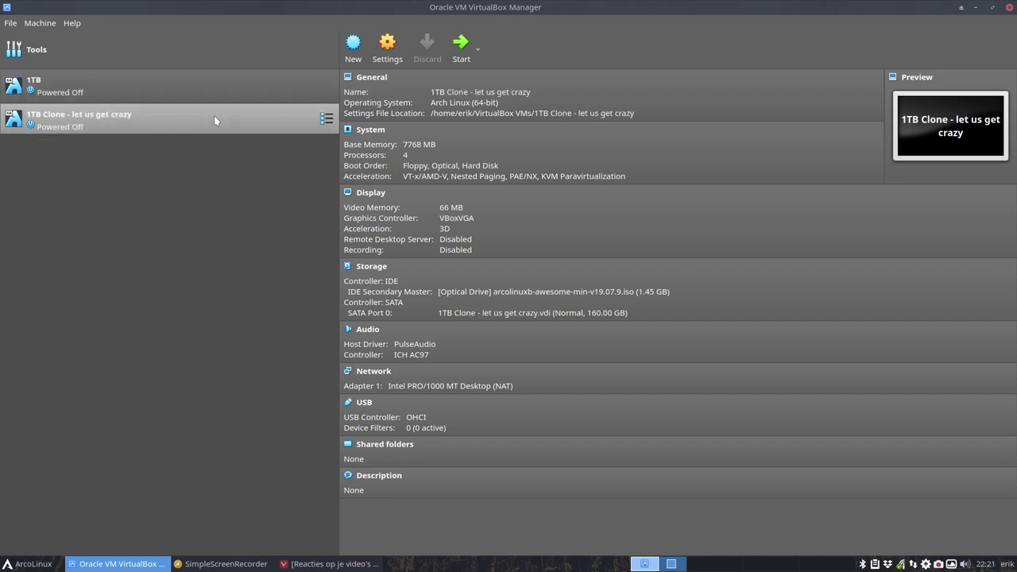
click(71, 95)
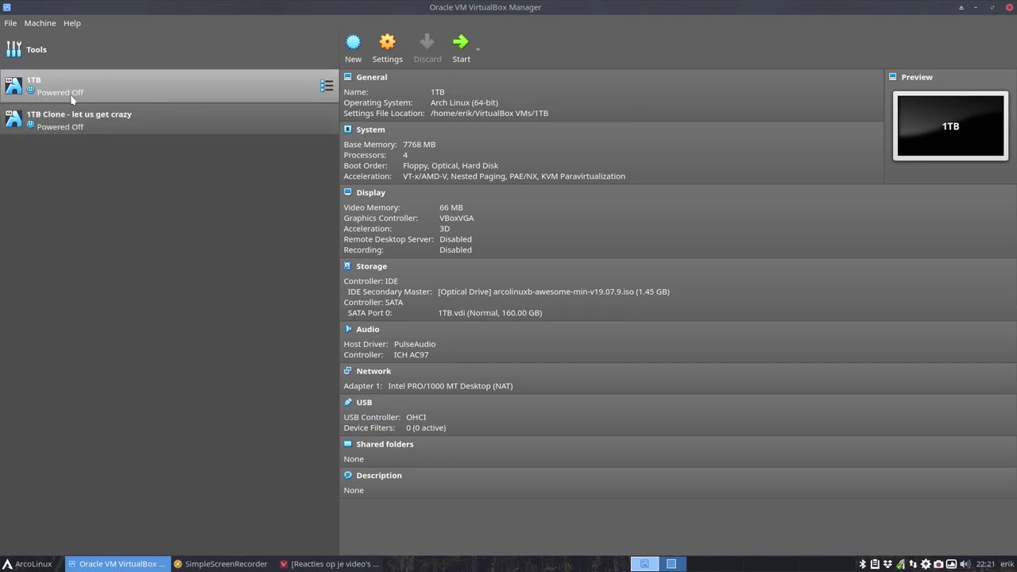
click(106, 120)
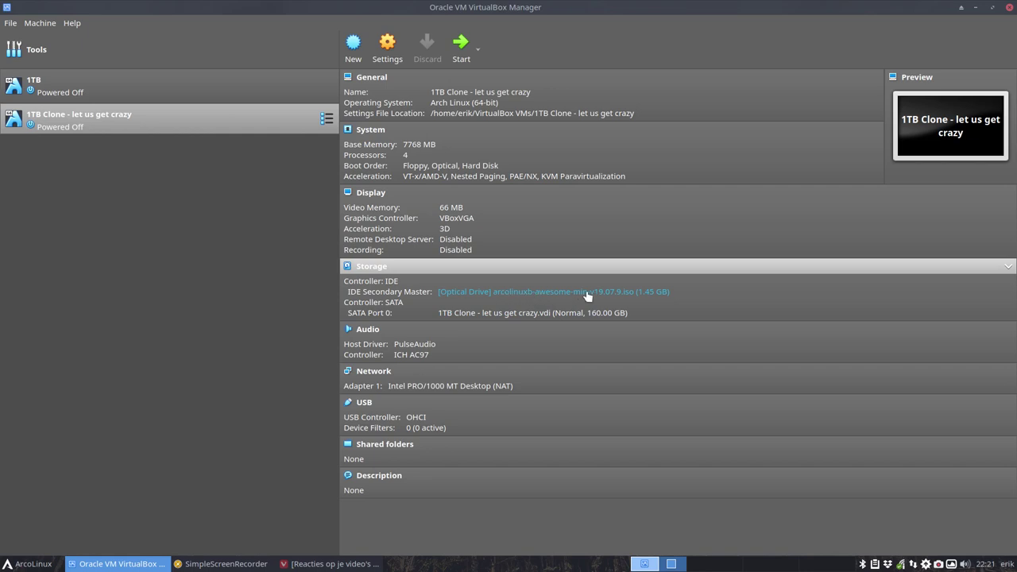
Start the clone VM and boot the default ArcoLinux live entry into the ArcoLinuxB installer.
double_click(167, 127)
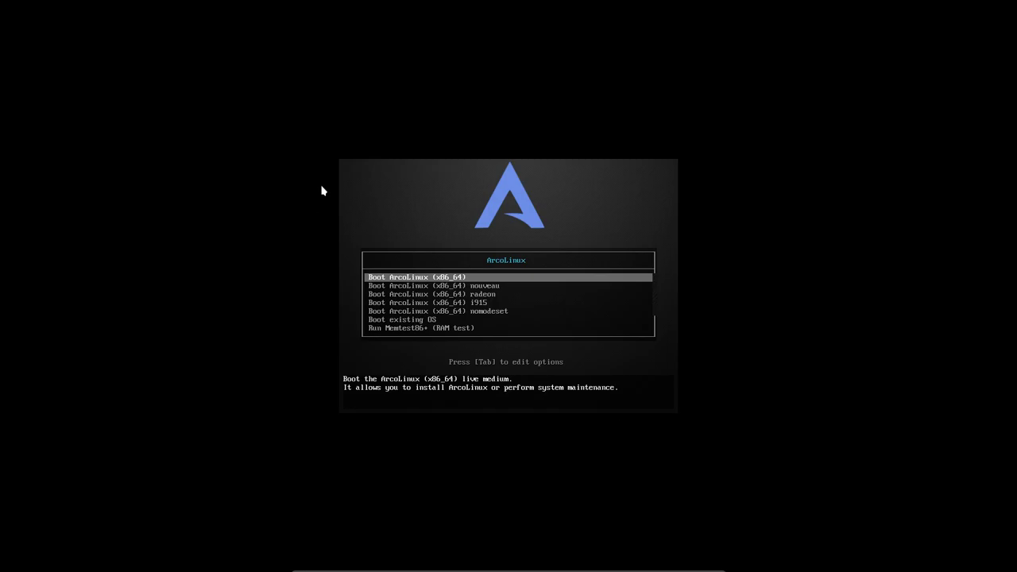
key(Return)
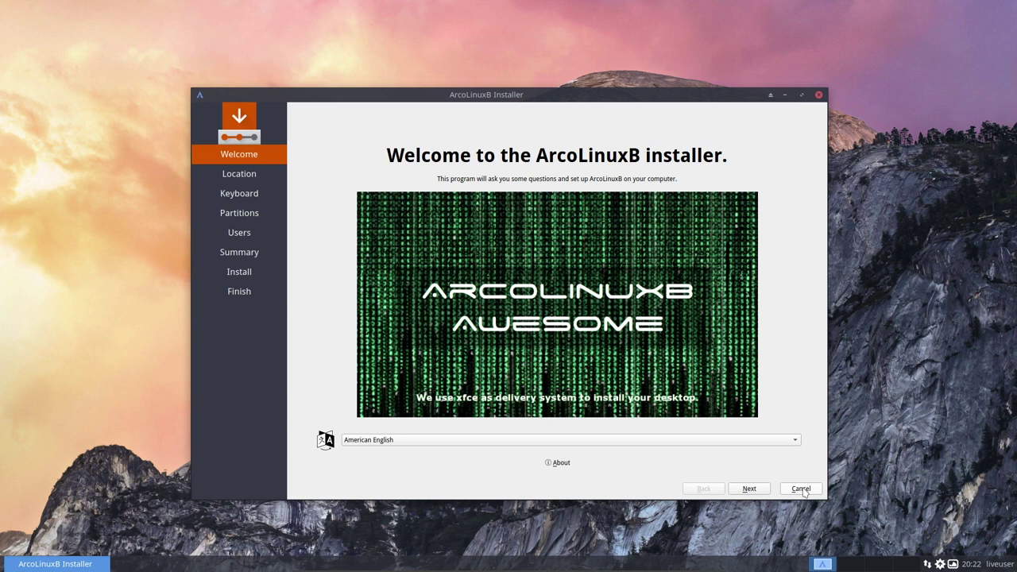
Advance past Welcome, keep the Brussels timezone, and choose the Belgian keyboard layout.
click(751, 490)
click(750, 489)
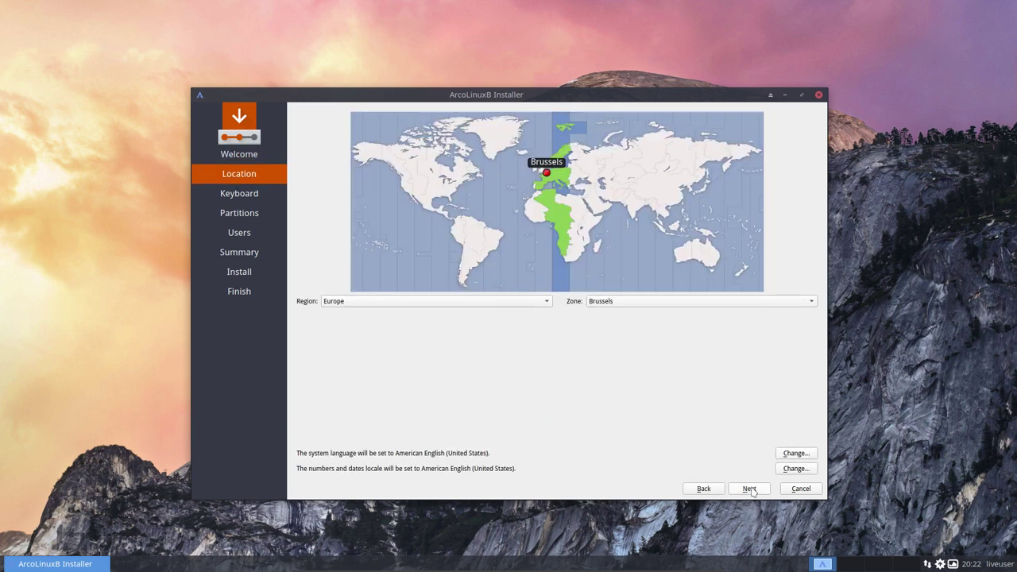
click(750, 489)
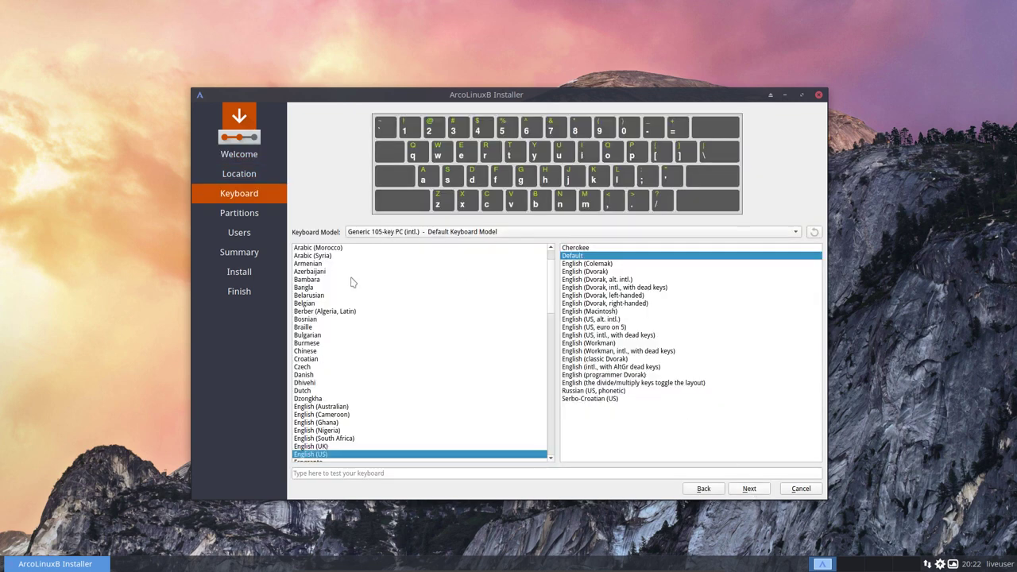
click(324, 305)
click(750, 488)
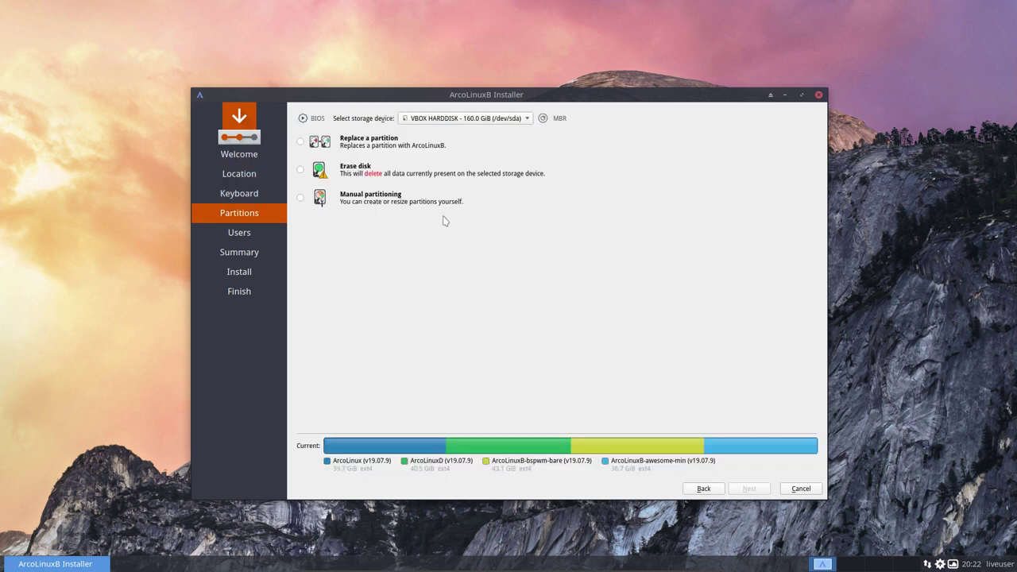
Choose Manual partitioning for the 160 GiB disk, then switch to the desktop.
click(358, 176)
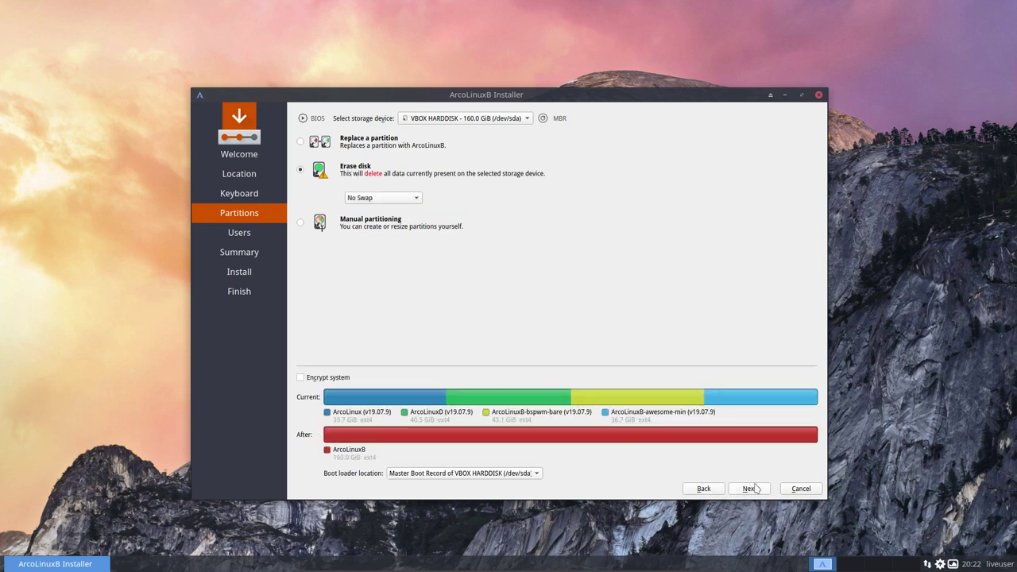
click(378, 226)
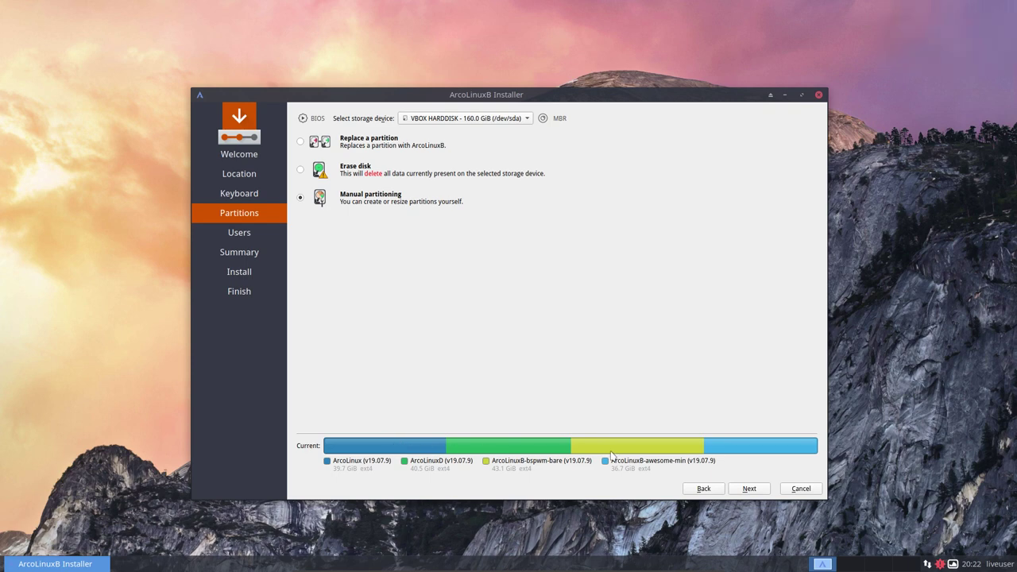
click(89, 497)
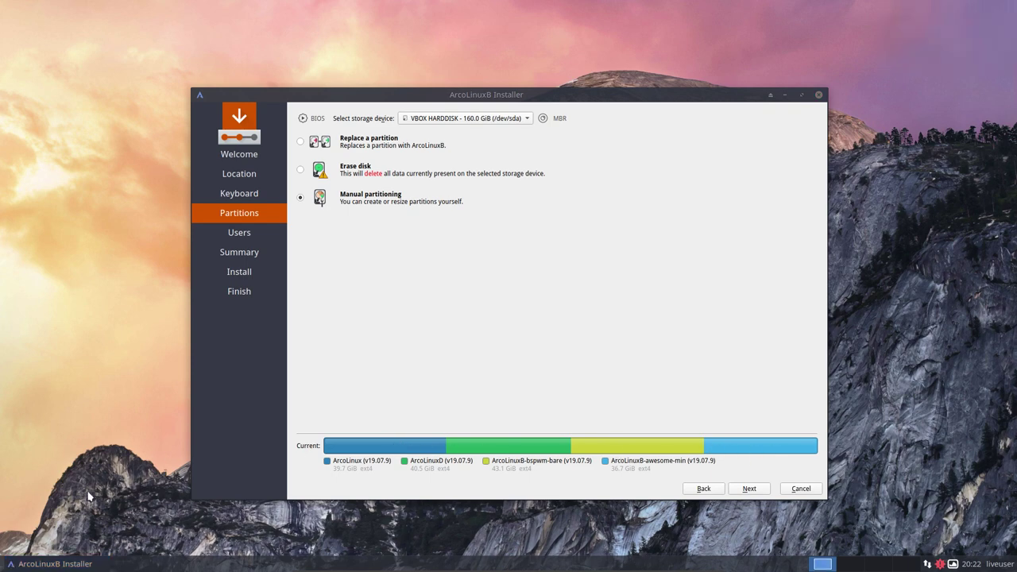
Launch GParted with 'gparted' from a termite terminal, maximize it, and select /dev/sda1.
key(ctrl+alt+t)
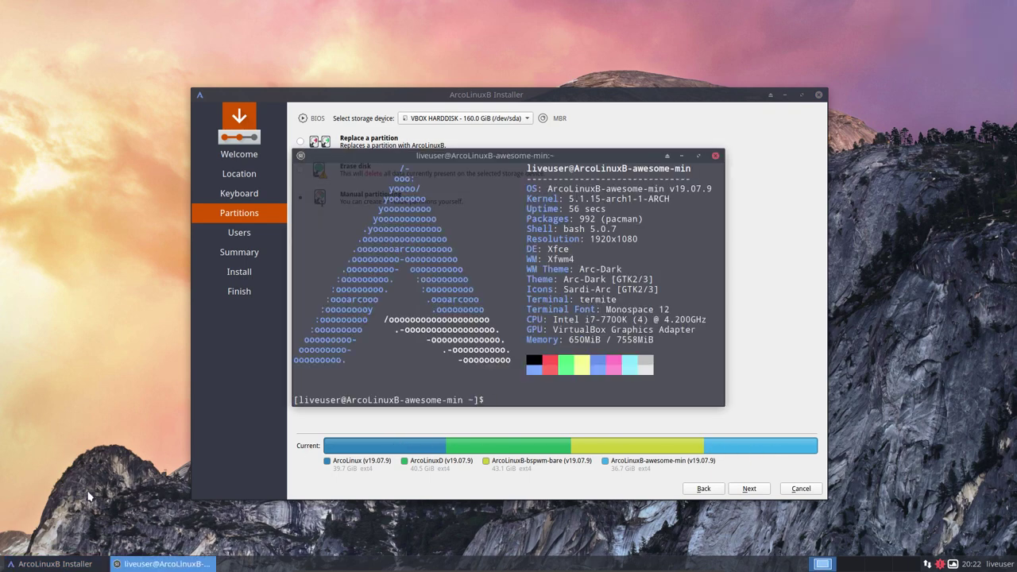
text(gparted)
key(Return)
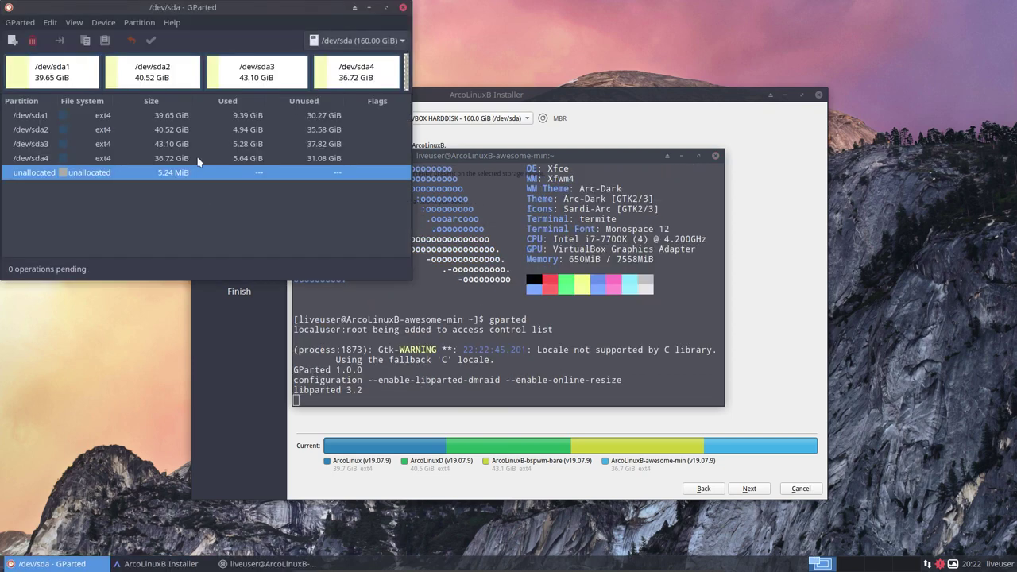
drag(230, 10, 517, 121)
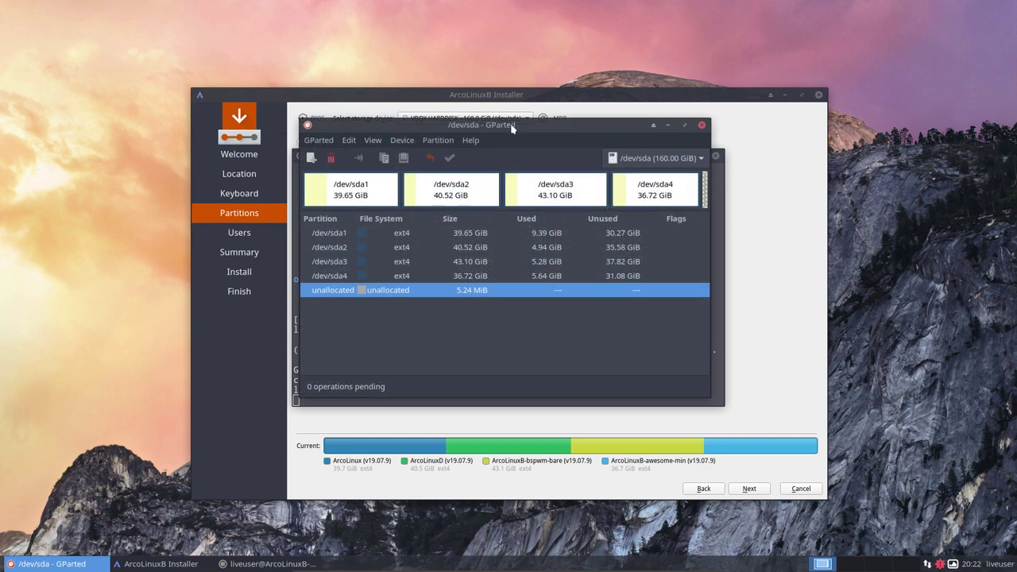
double_click(514, 126)
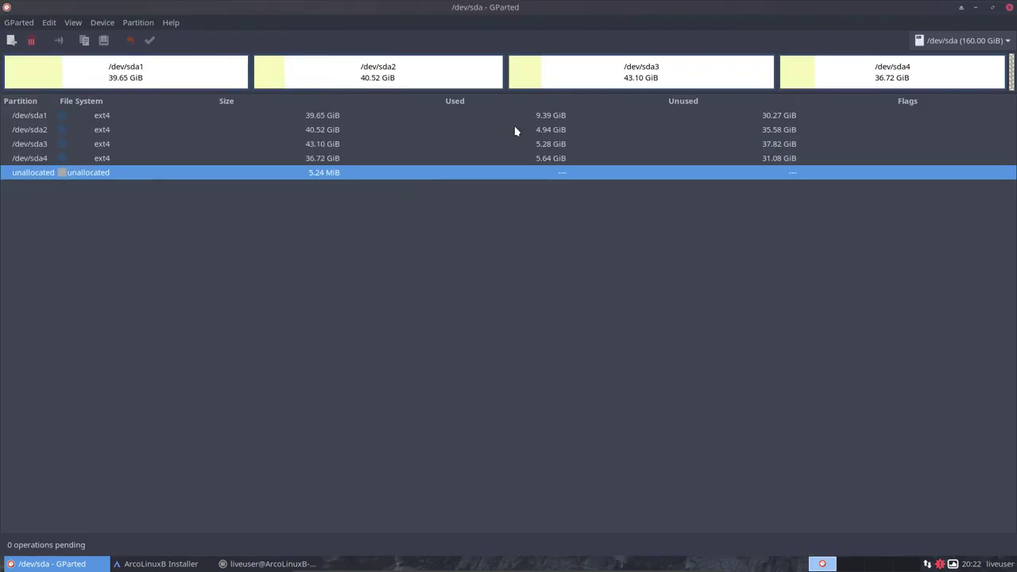
click(142, 79)
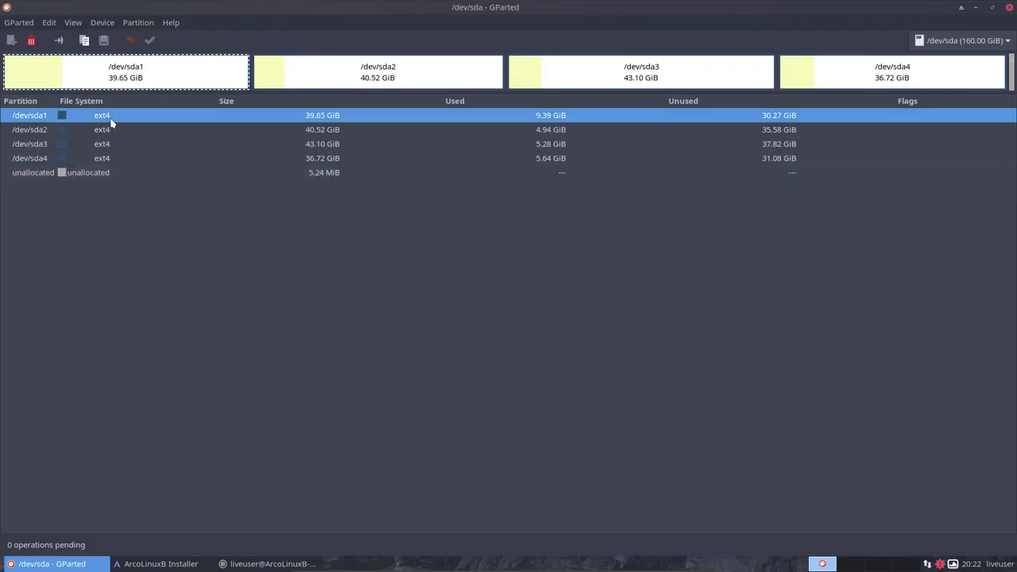
right_click(174, 119)
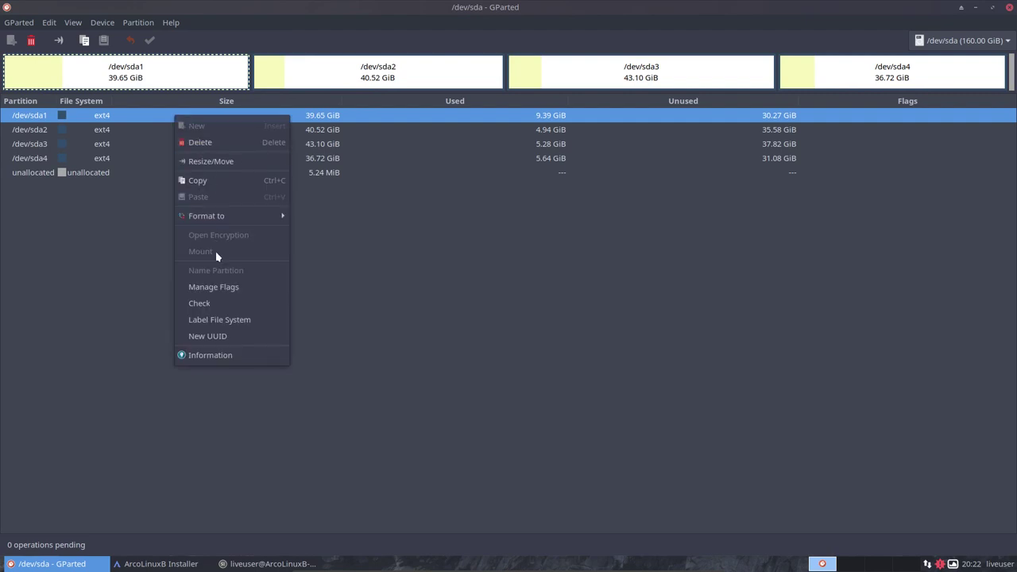
click(222, 355)
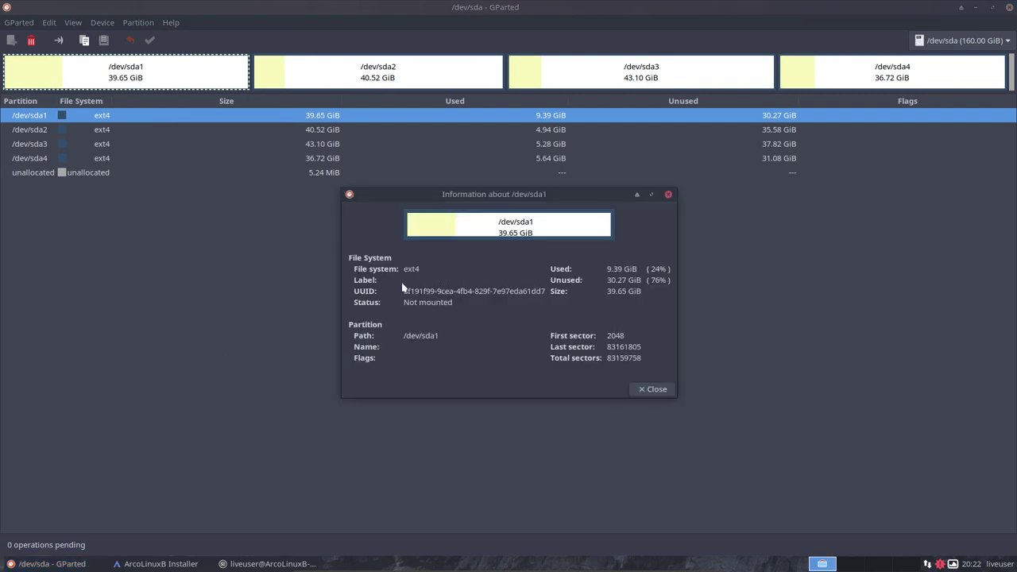
click(655, 390)
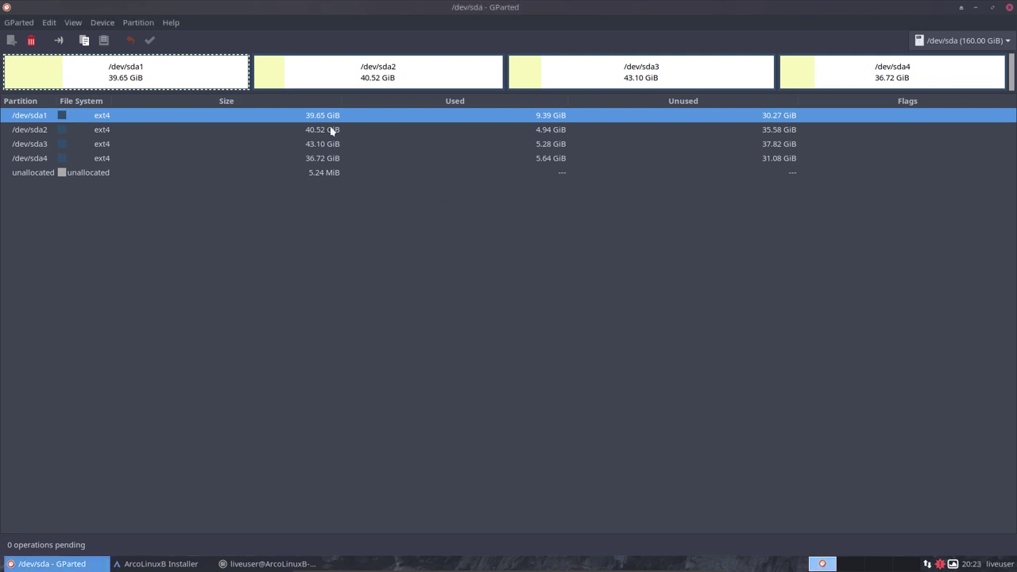
click(137, 23)
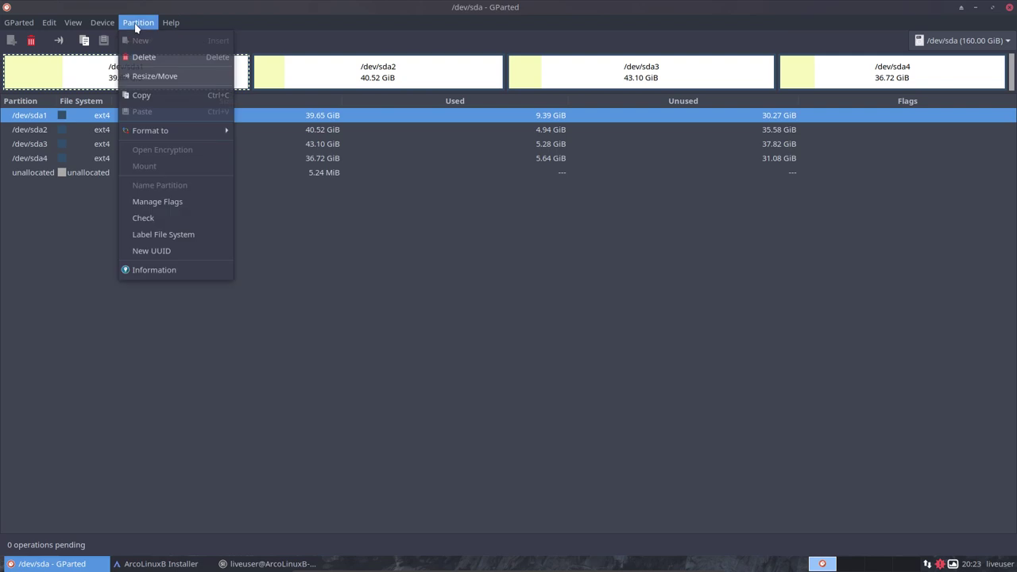
click(171, 204)
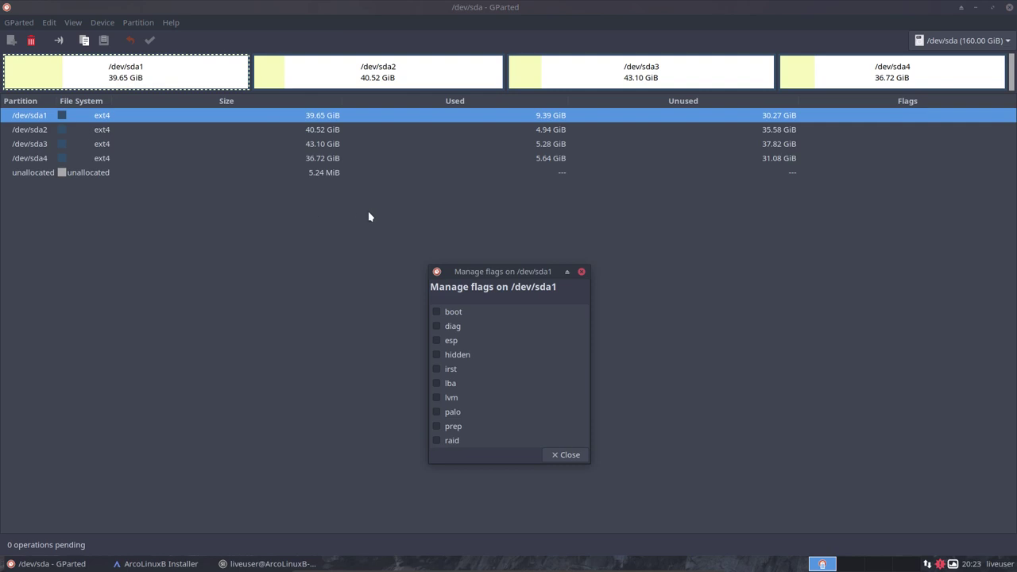
click(568, 272)
click(581, 272)
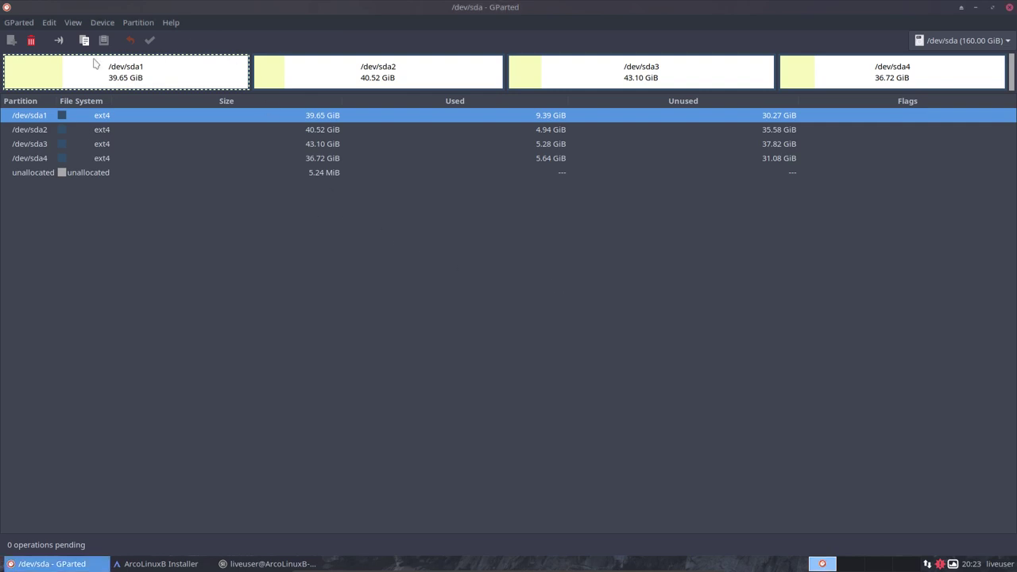
click(399, 80)
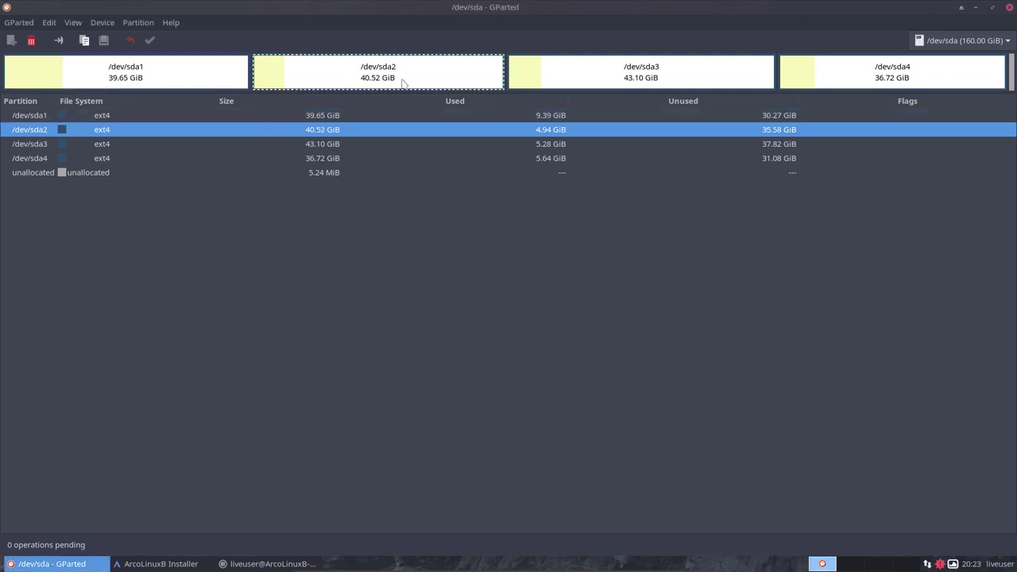
click(618, 80)
click(847, 78)
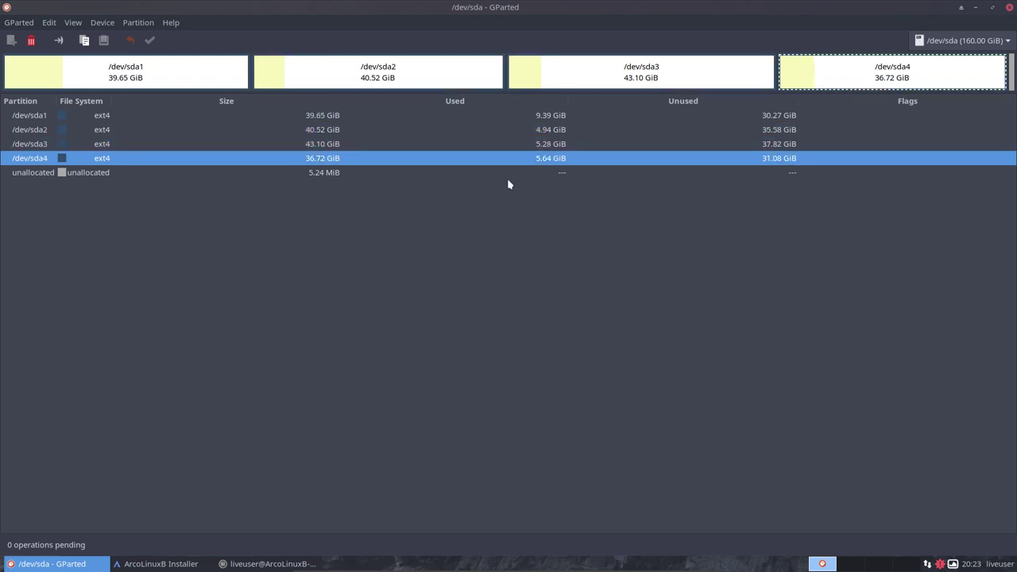
click(118, 175)
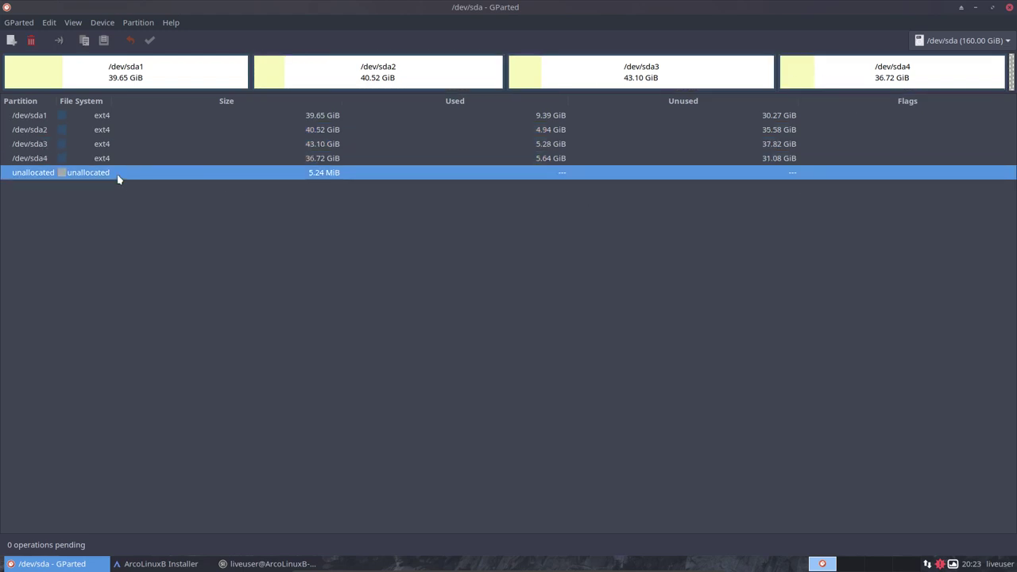
click(107, 163)
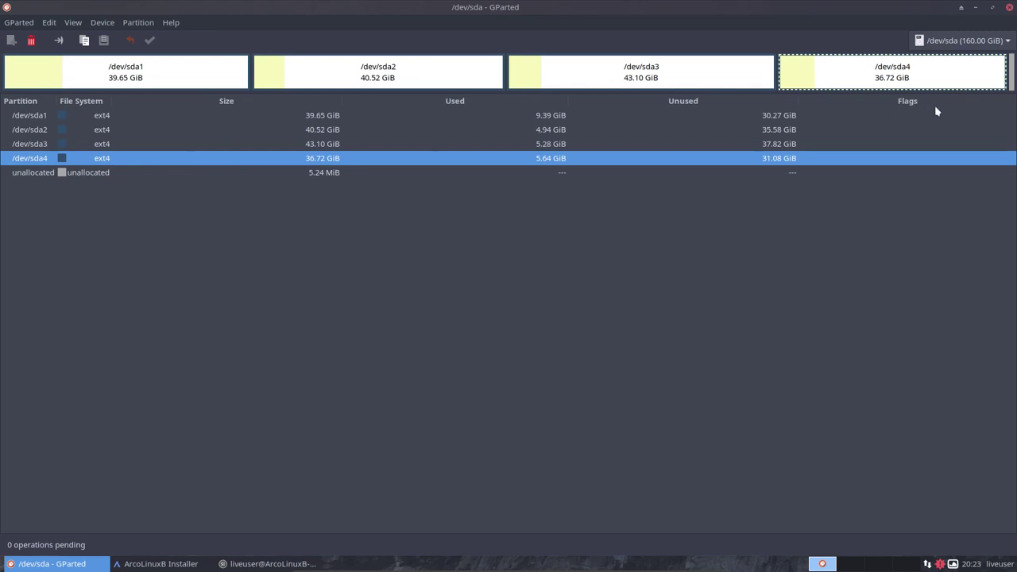
Shrink /dev/sda4 to 21.38 GiB, leaving 15.35 GiB unallocated, and accept the move warning.
right_click(865, 84)
click(868, 128)
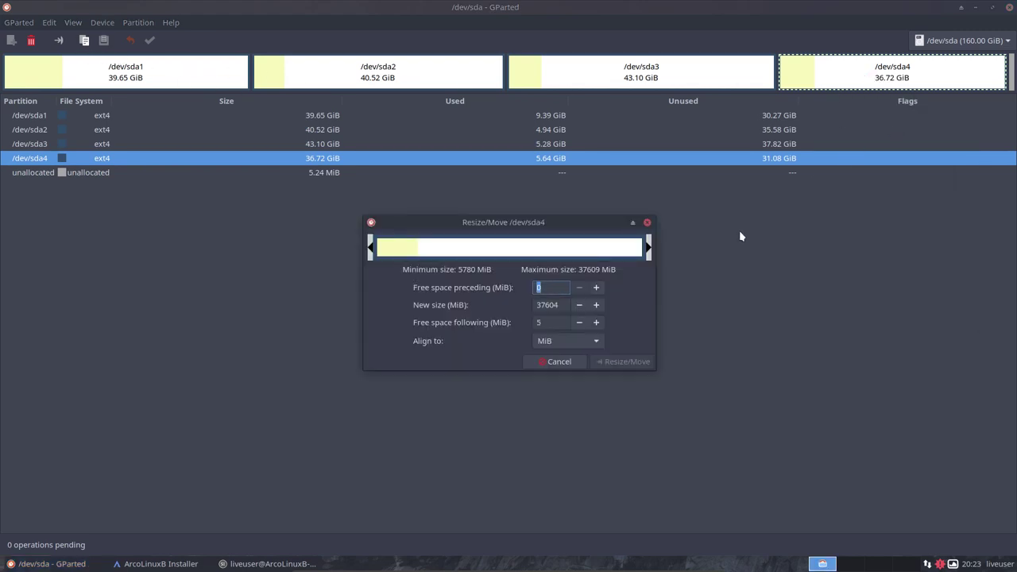
drag(602, 248, 535, 247)
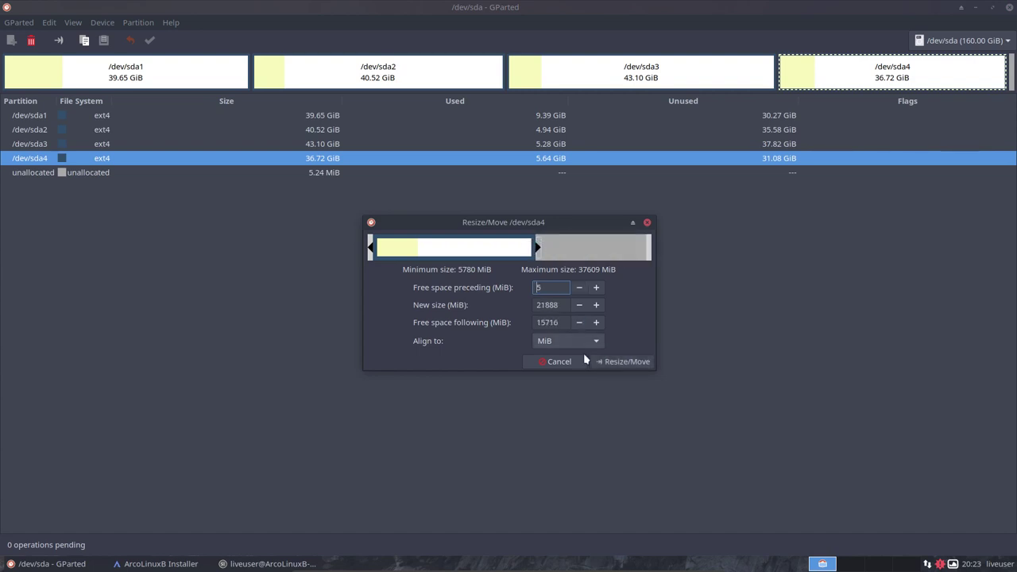
click(620, 361)
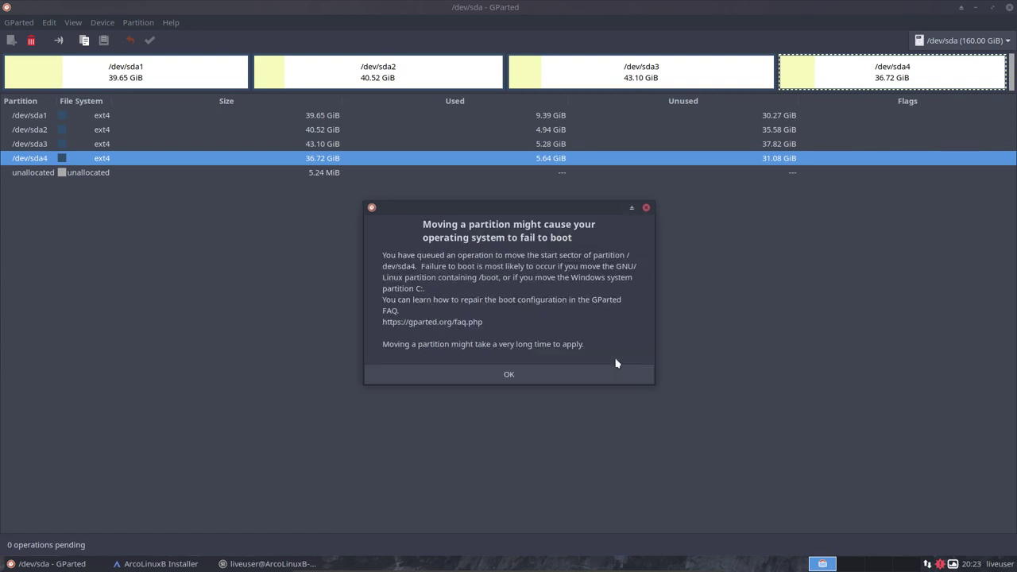
click(534, 376)
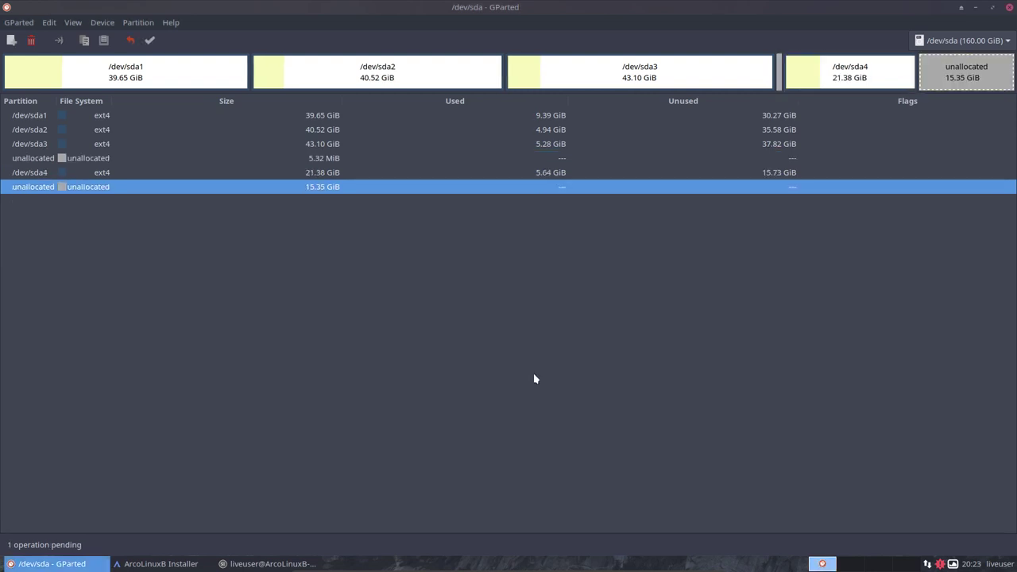
Apply the pending resize to the disk and wait for it to complete.
click(154, 40)
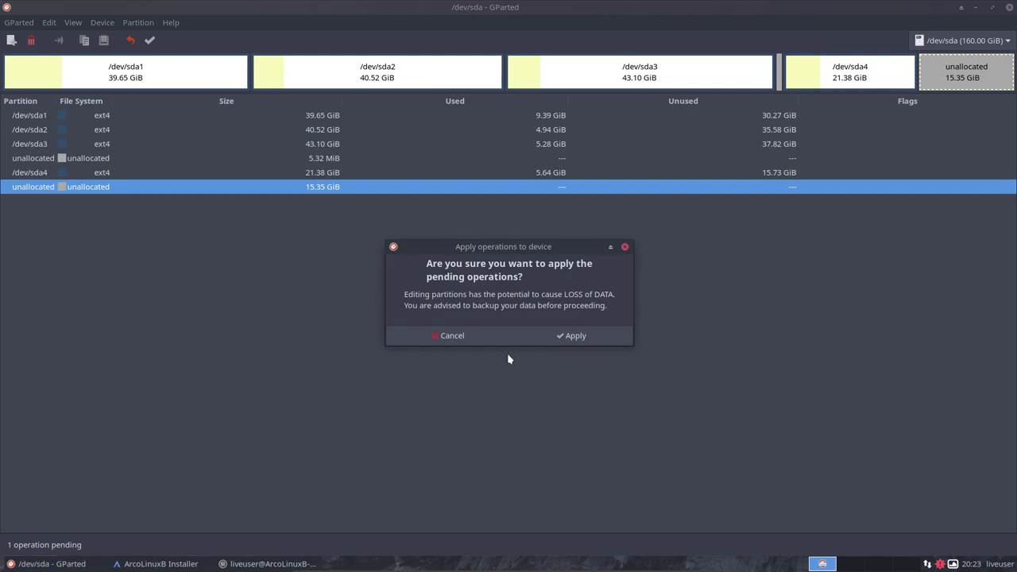
click(559, 329)
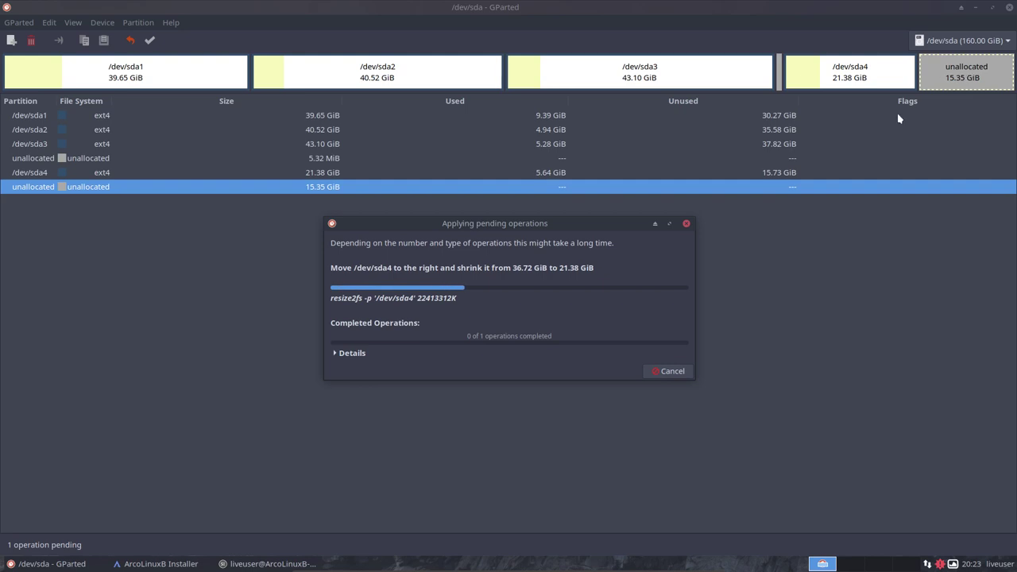
drag(568, 223, 533, 320)
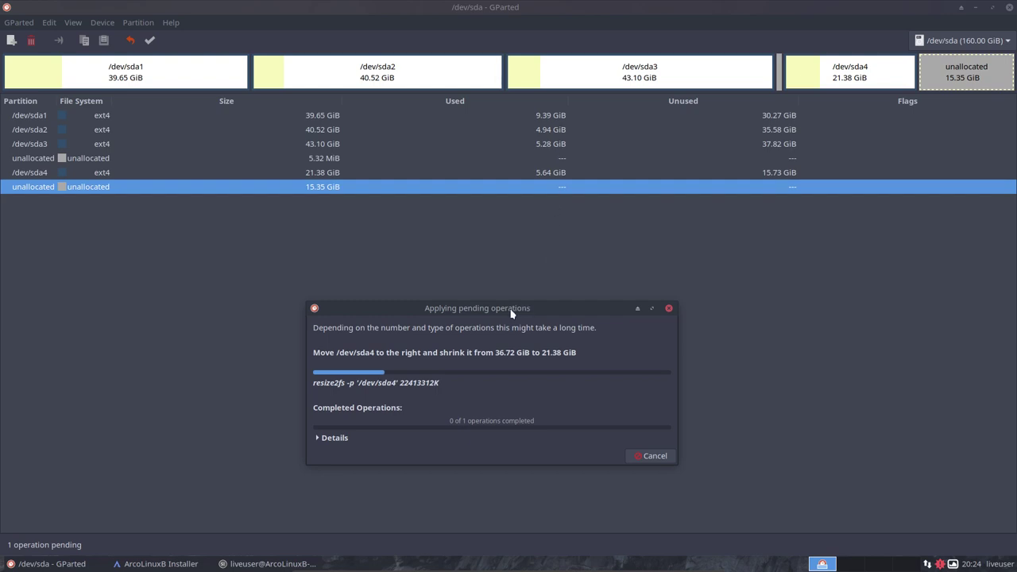
drag(503, 313, 661, 276)
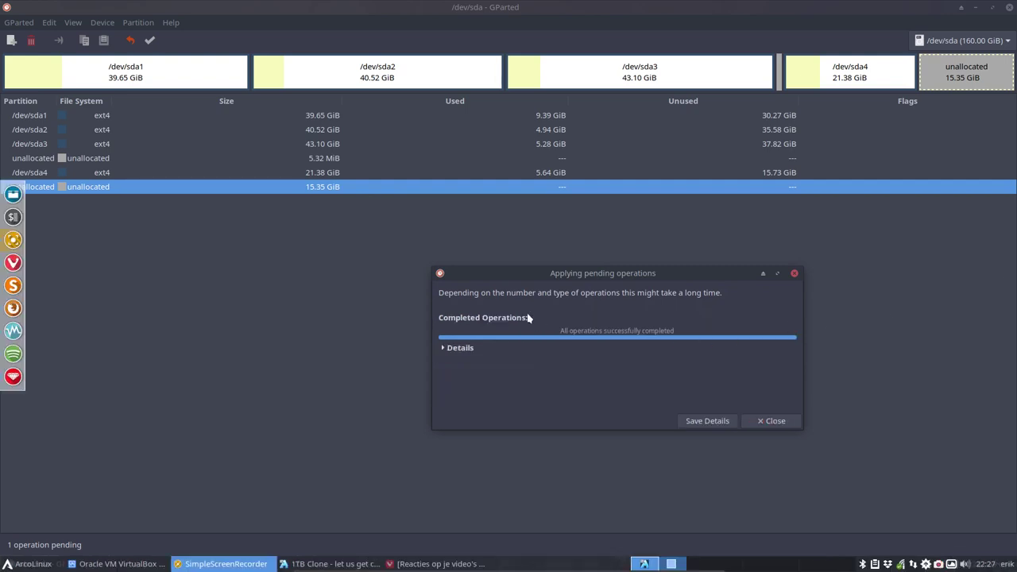
Close the finished operations window and review each /dev/sda partition and unallocated gap.
click(772, 422)
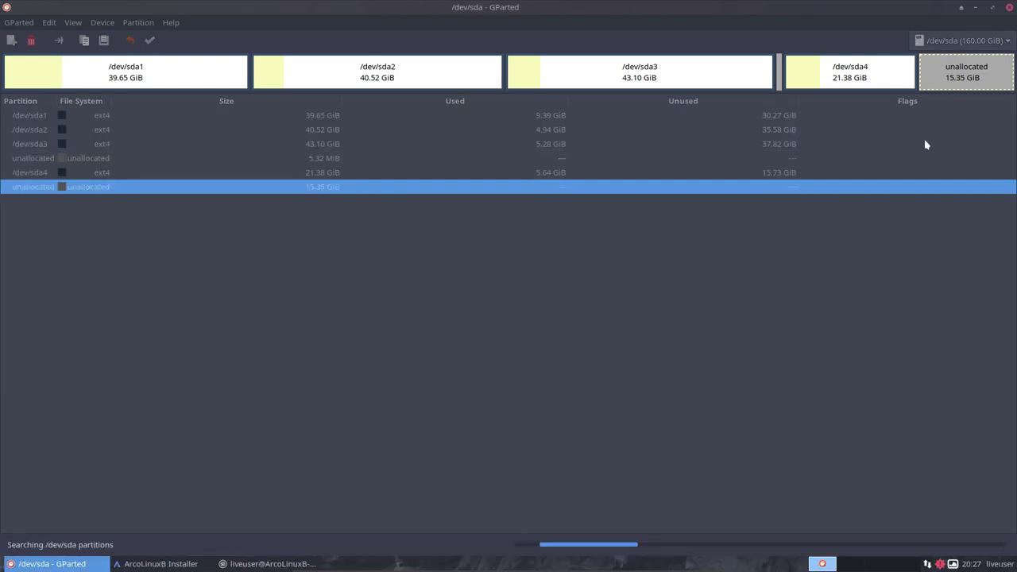
click(182, 87)
click(290, 83)
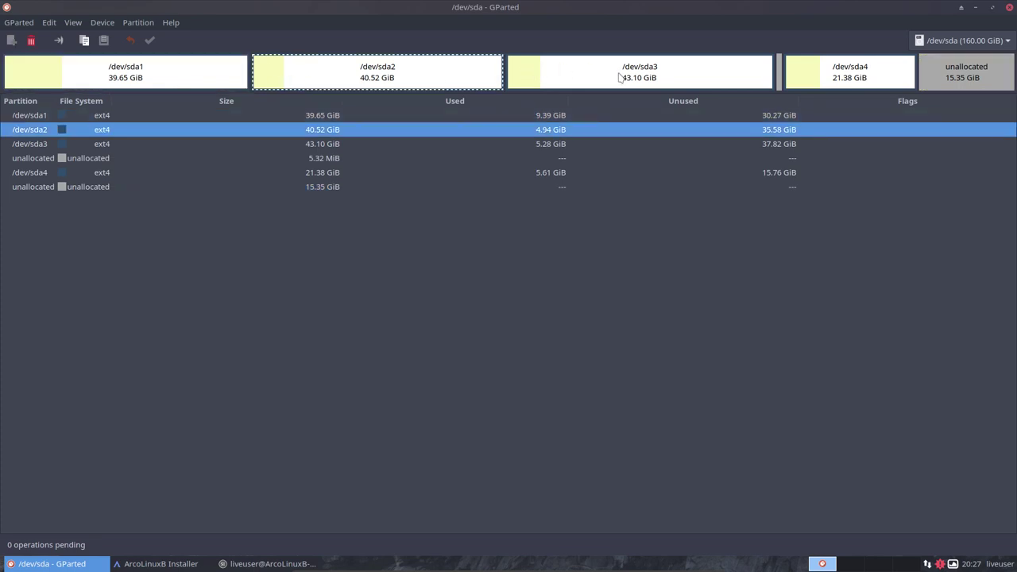
click(699, 85)
click(849, 60)
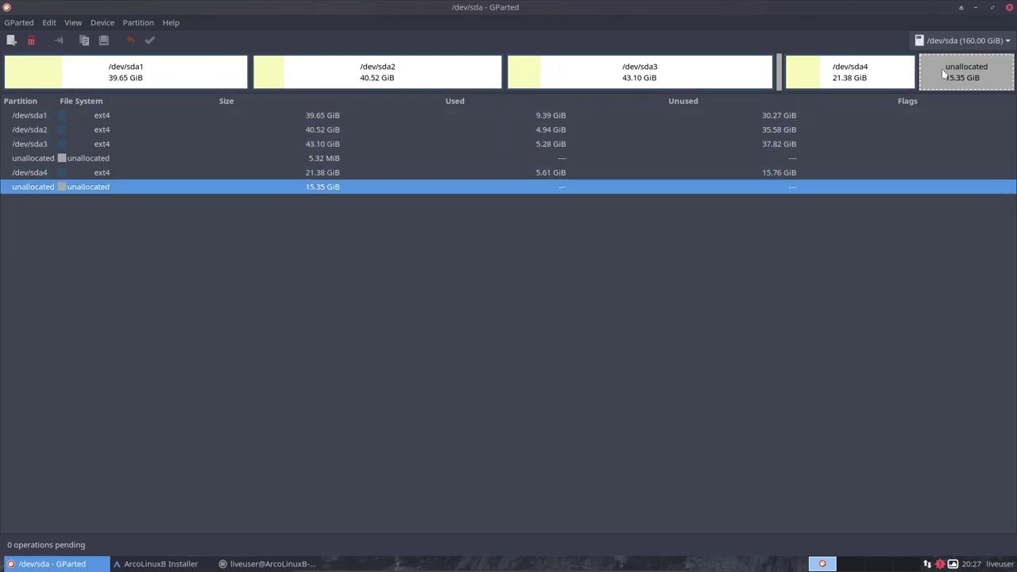
click(780, 76)
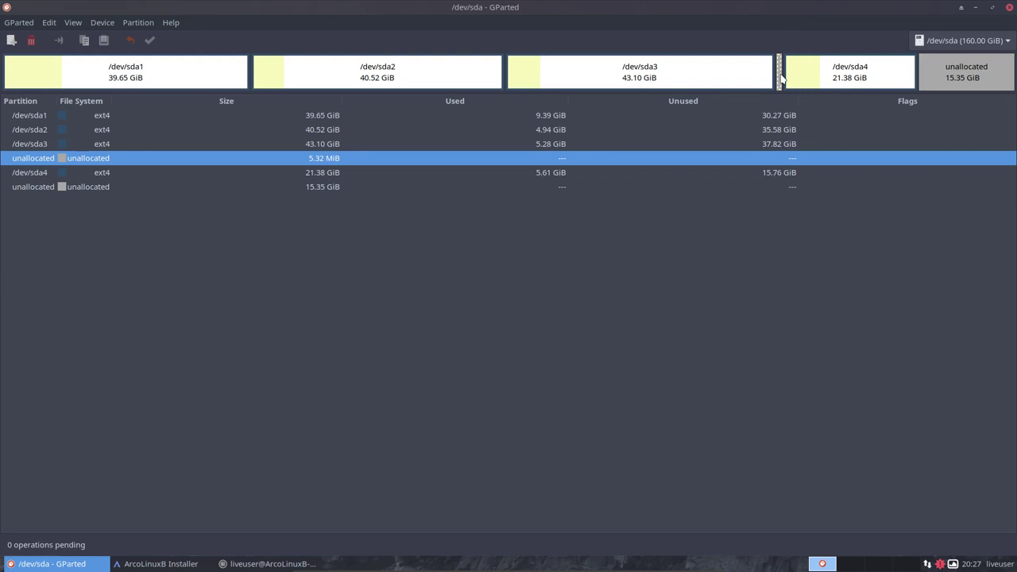
click(941, 73)
Try a new partition in the 15.35 GiB free space and dismiss the four-primary-partition error.
right_click(942, 72)
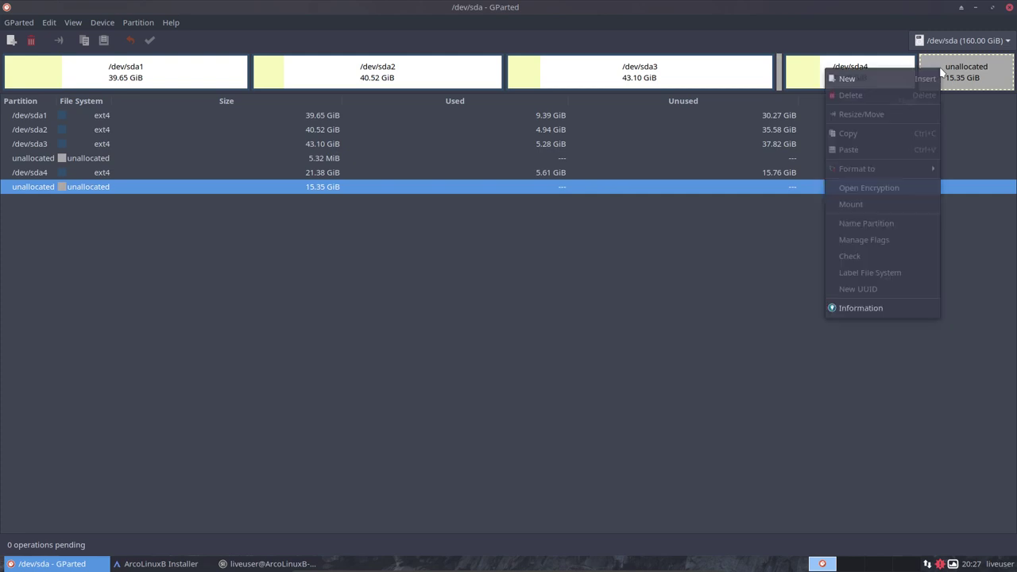
click(885, 77)
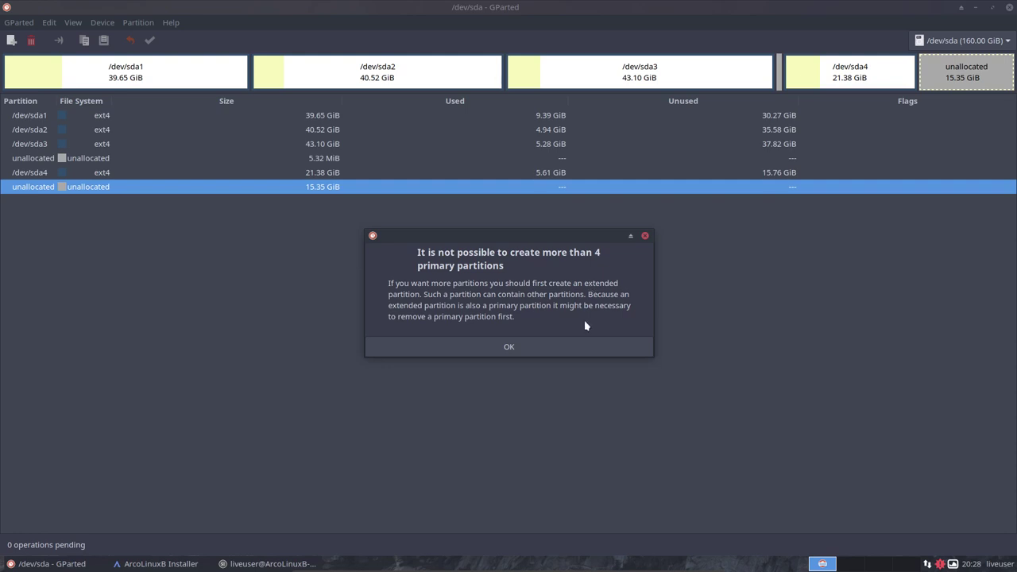
click(532, 347)
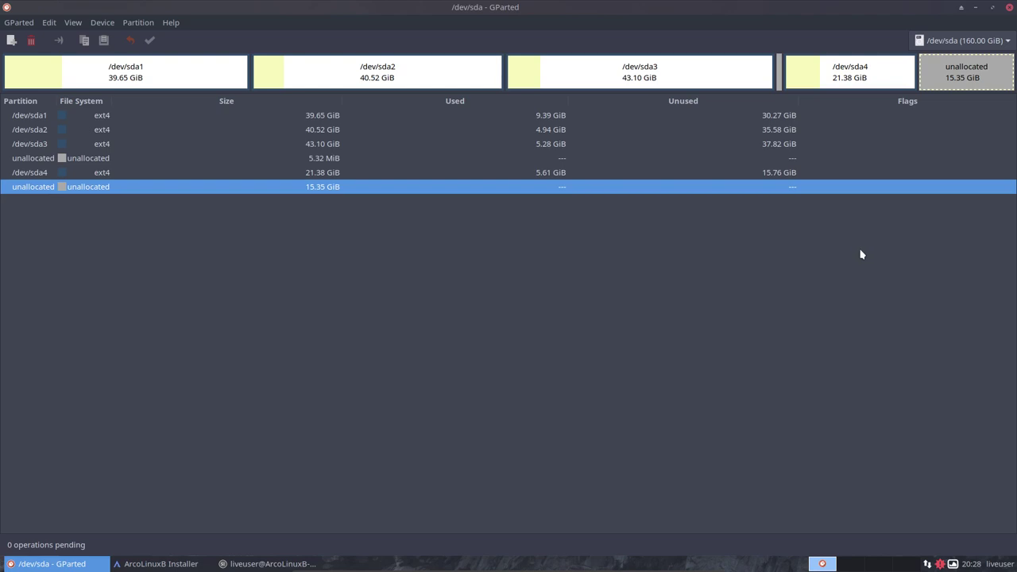
click(821, 81)
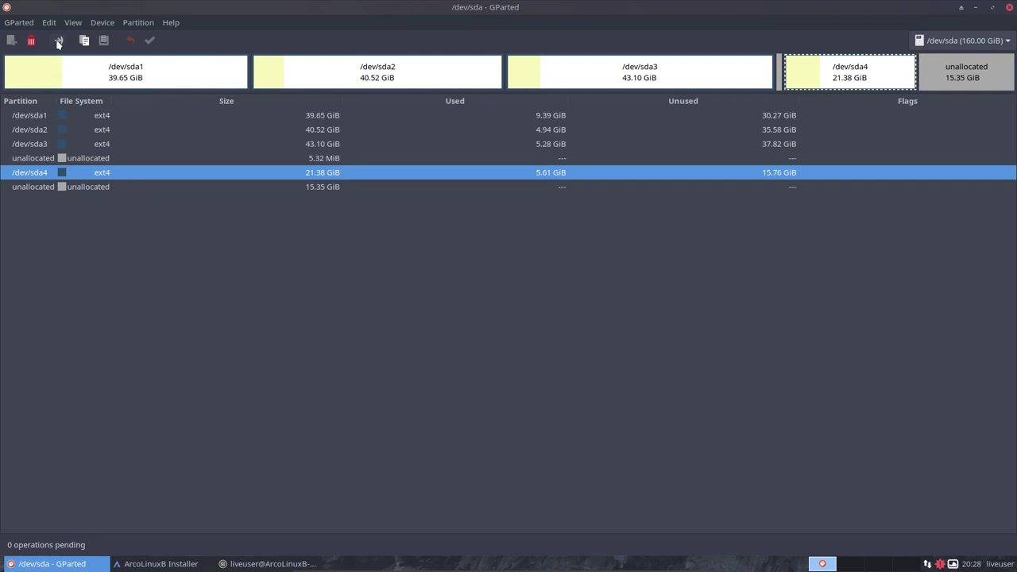
Queue deletion of /dev/sda4, leaving 36.73 GiB unallocated, and review the remaining partitions.
click(32, 40)
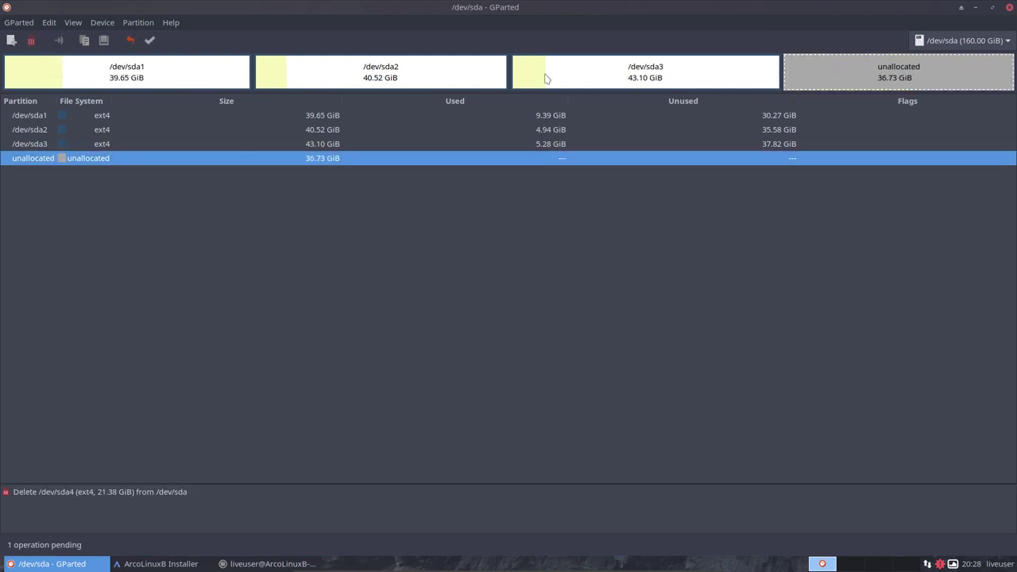
click(159, 76)
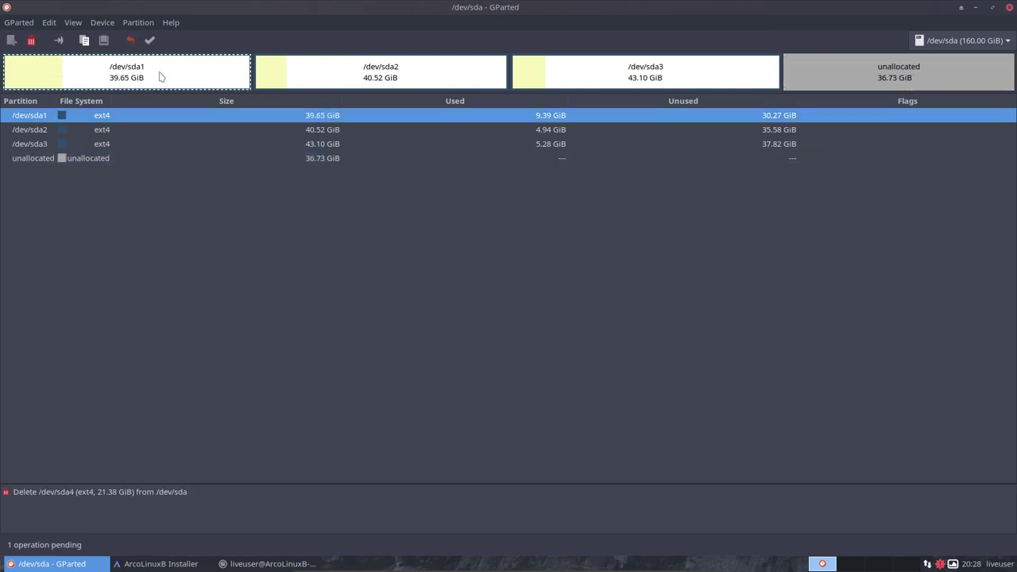
click(381, 80)
click(642, 70)
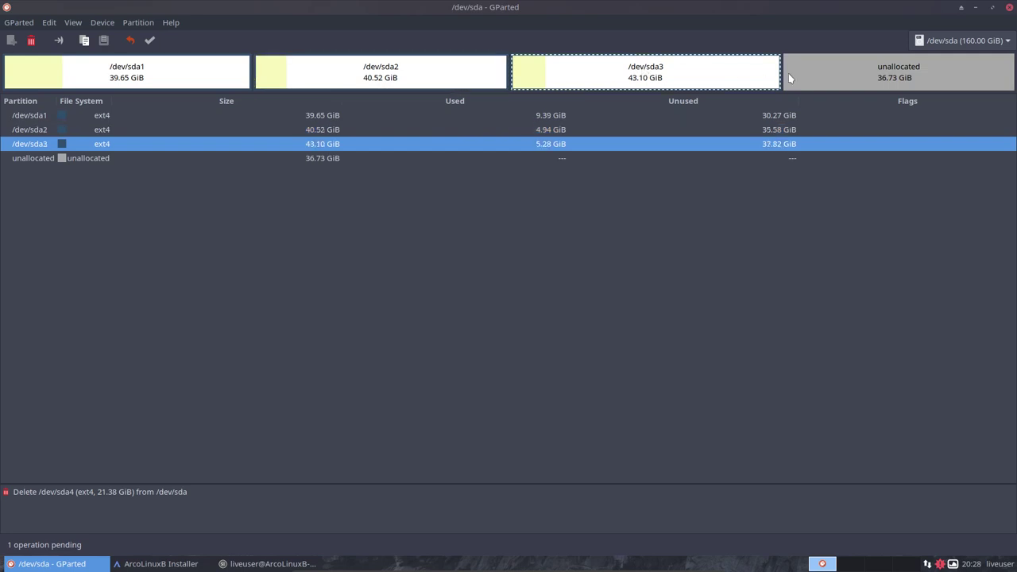
click(882, 77)
Delete /dev/sda3, then undo that deletion so /dev/sda3 stays intact.
click(719, 81)
right_click(705, 80)
click(729, 105)
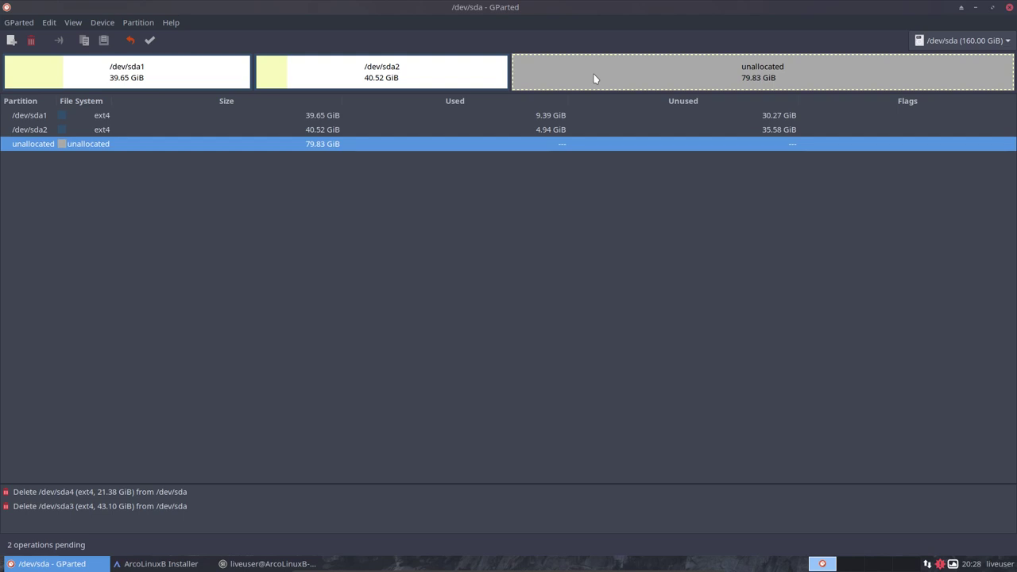
click(130, 40)
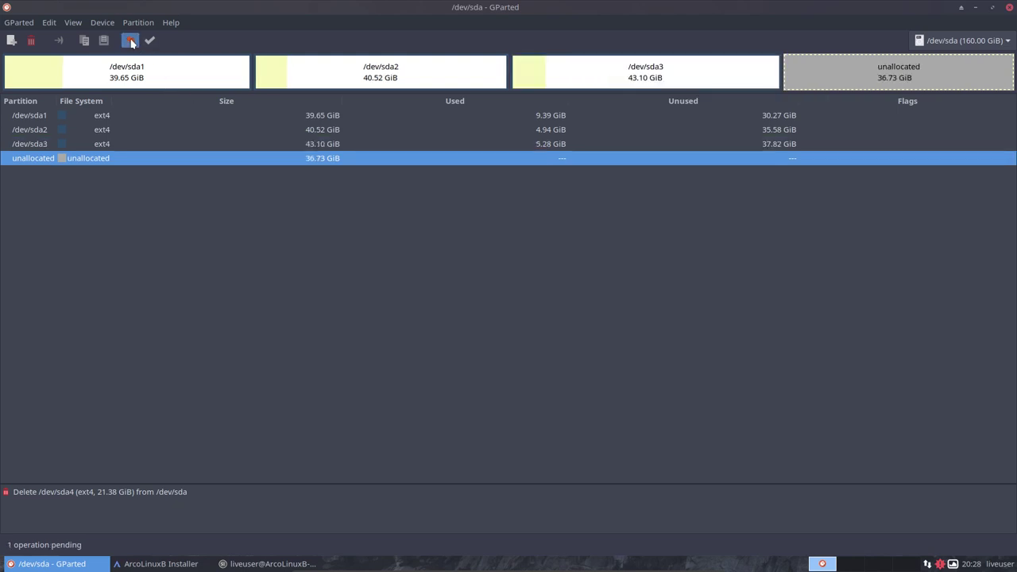
click(751, 80)
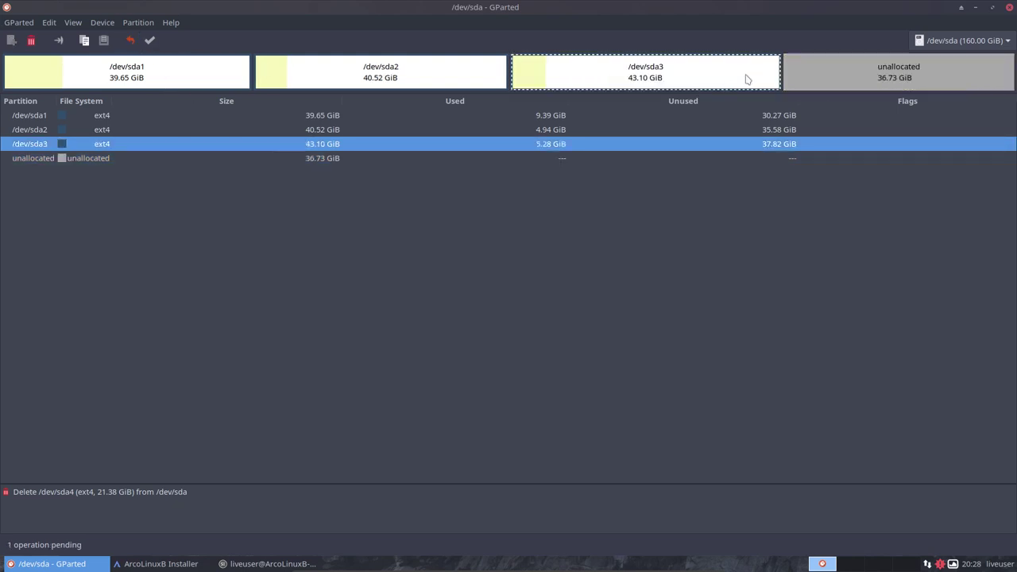
right_click(745, 74)
Shrink /dev/sda3 to 26.50 GiB (about 27140 MiB).
click(775, 123)
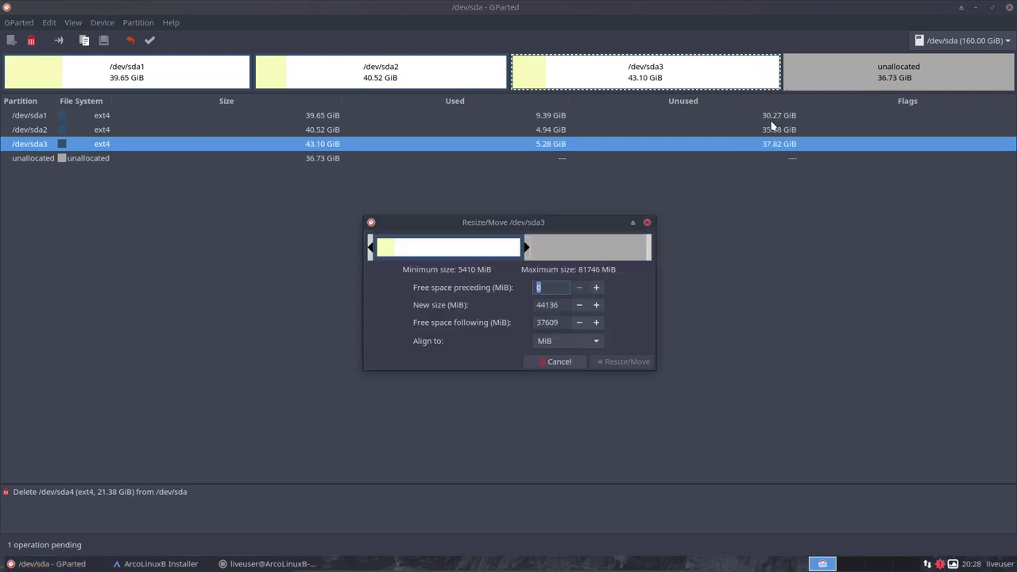
drag(526, 247, 470, 247)
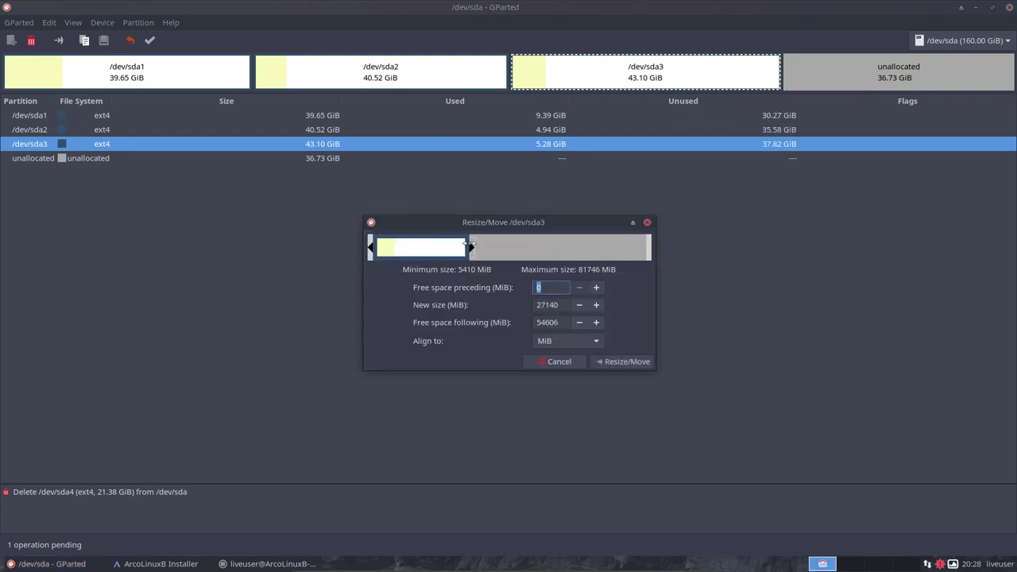
click(627, 364)
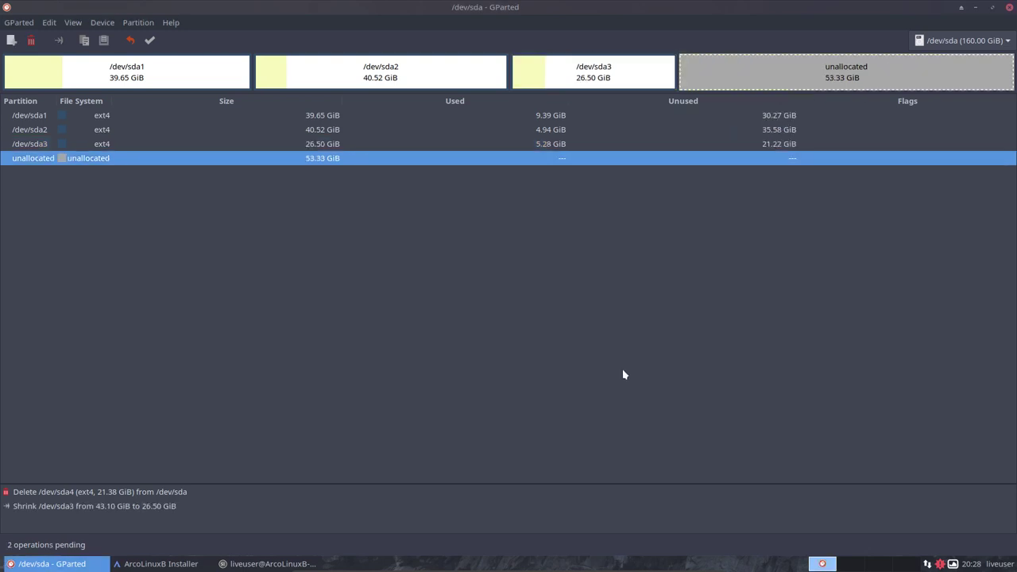
Create a 53.33 GiB extended partition in the freed space.
right_click(734, 72)
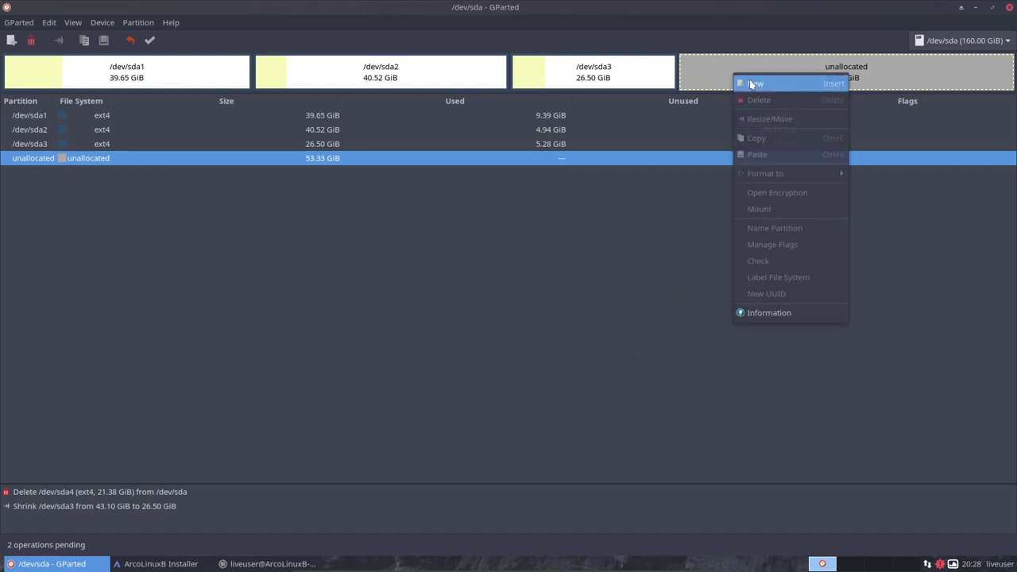
click(752, 84)
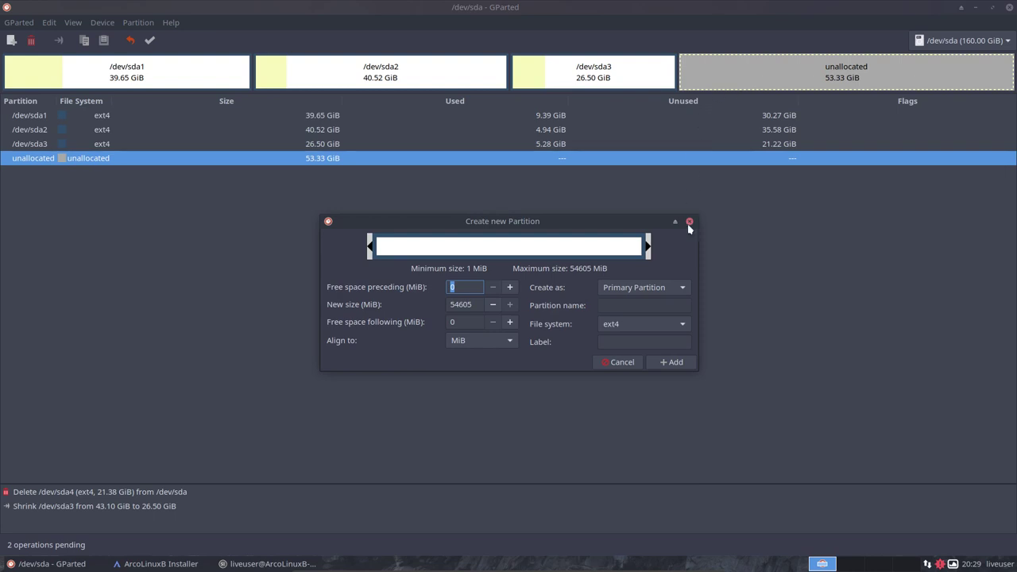
click(685, 289)
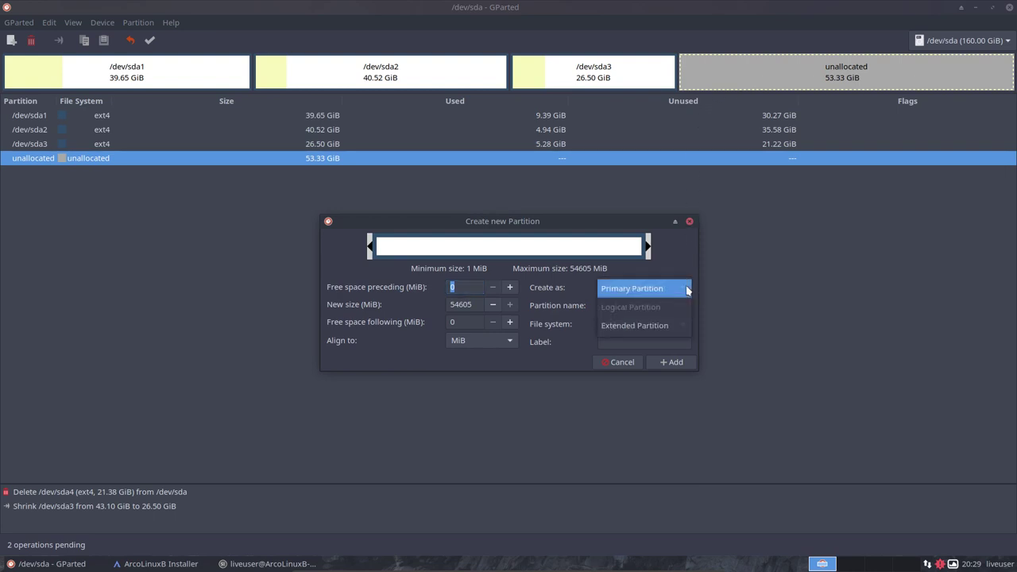
click(643, 326)
click(667, 362)
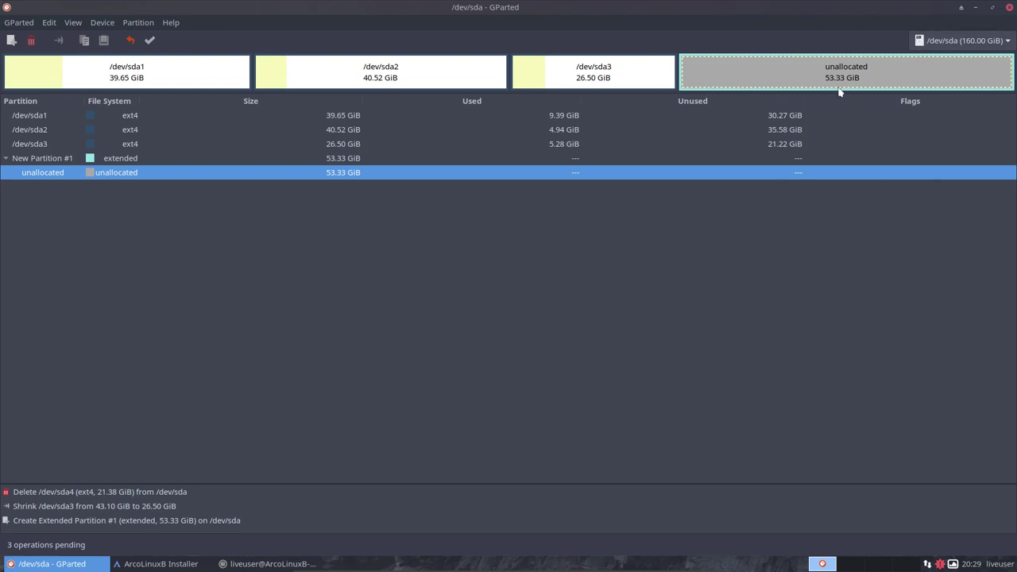
Add logical ext4 partitions of 9.81 GiB and 10.70 GiB in the extended partition.
right_click(758, 77)
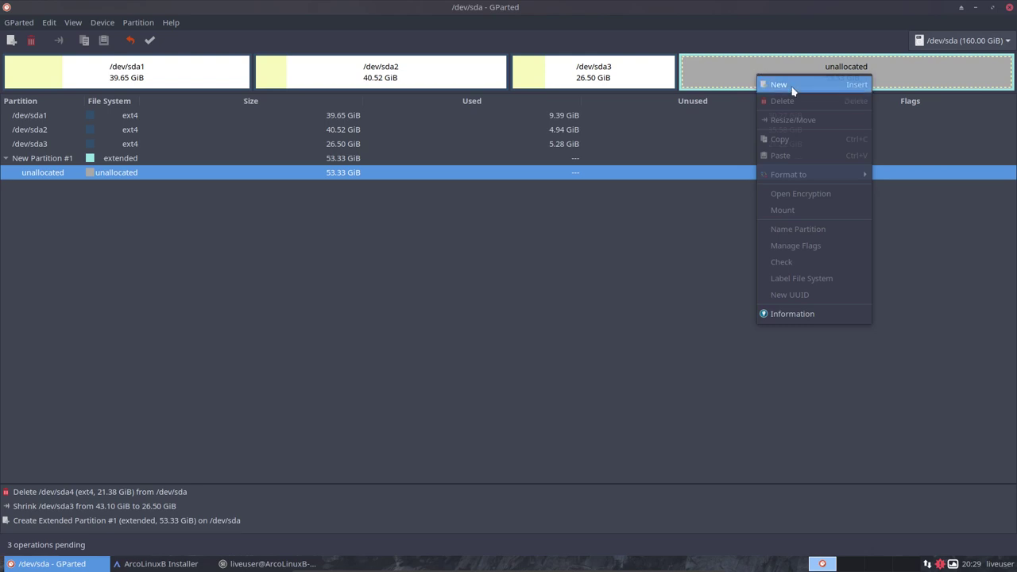
click(779, 85)
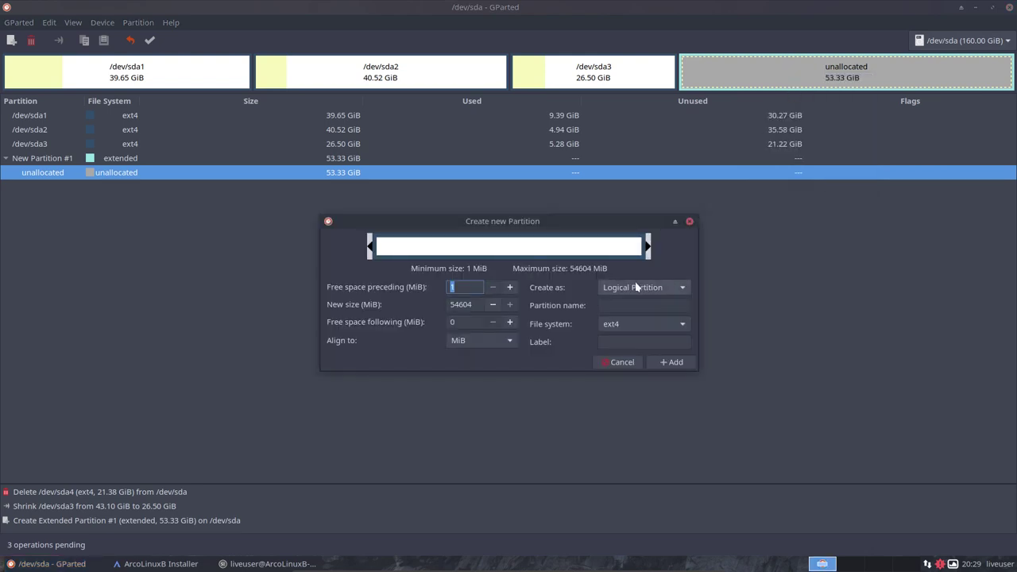
click(667, 286)
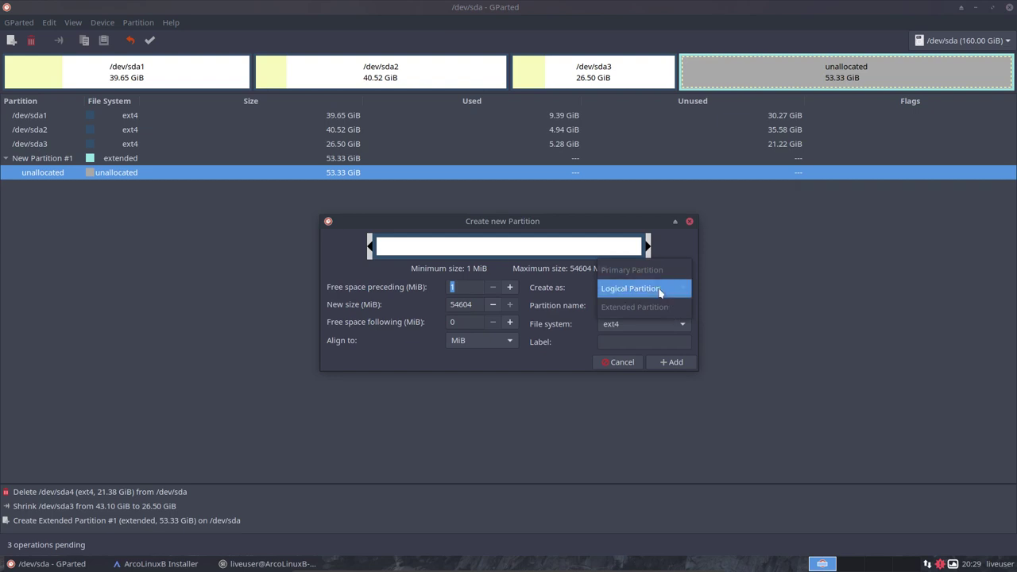
click(660, 288)
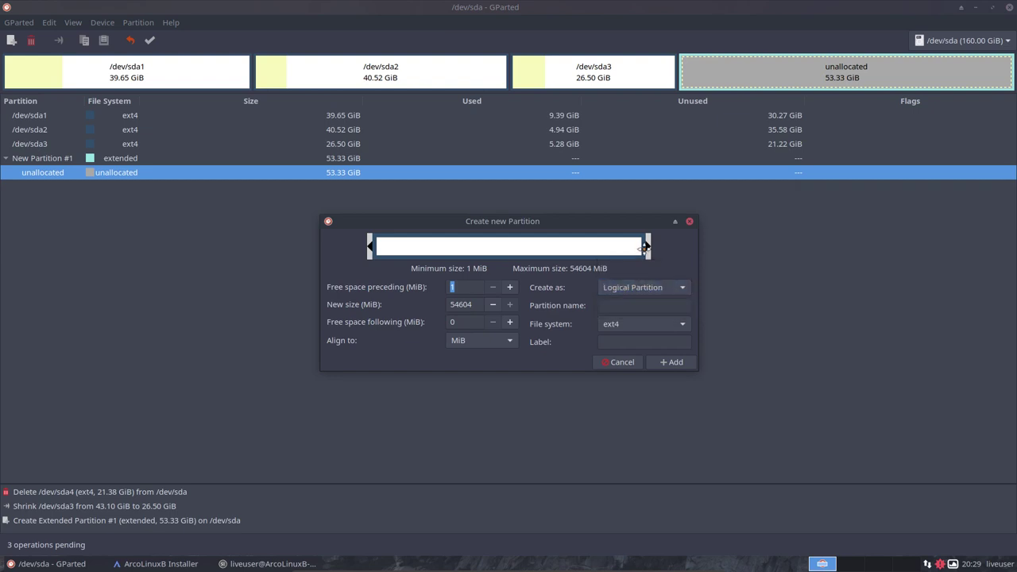
drag(650, 245, 442, 244)
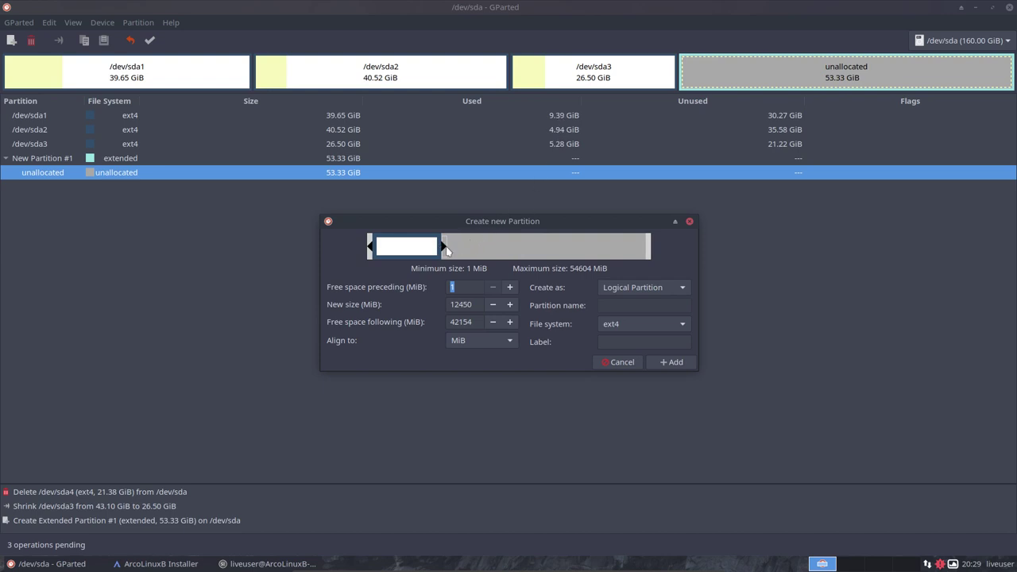
drag(443, 246, 430, 247)
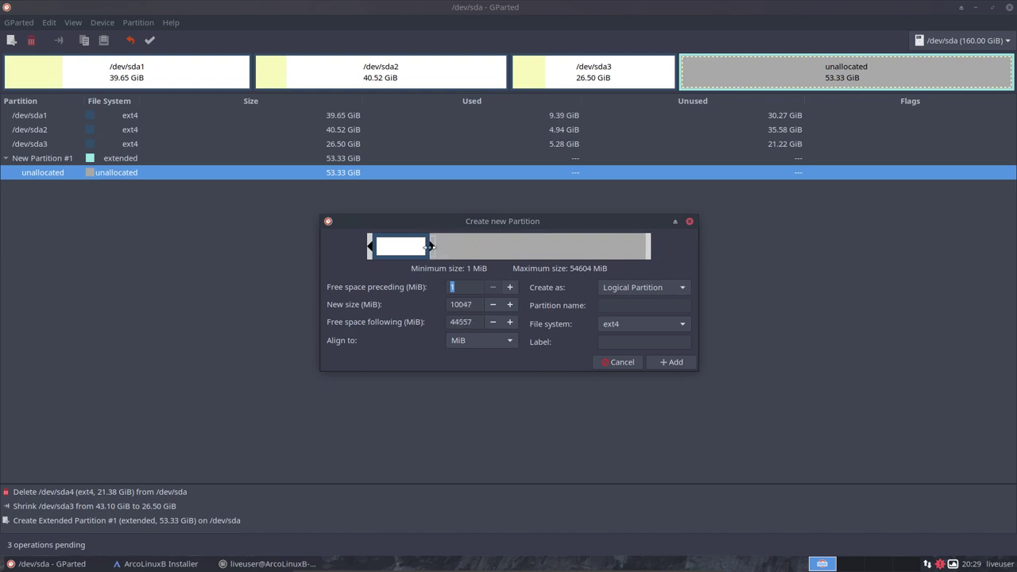
click(675, 363)
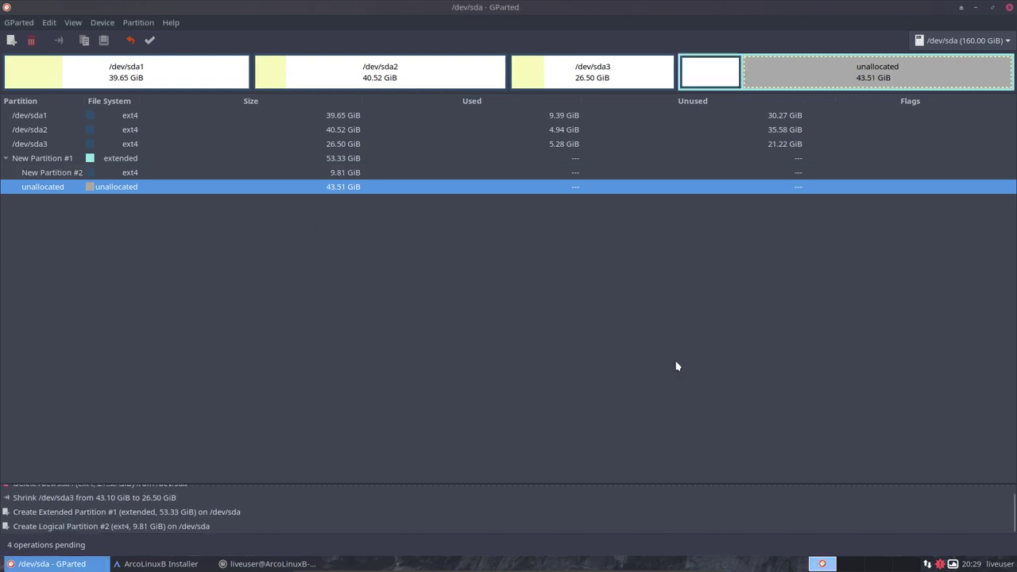
right_click(768, 76)
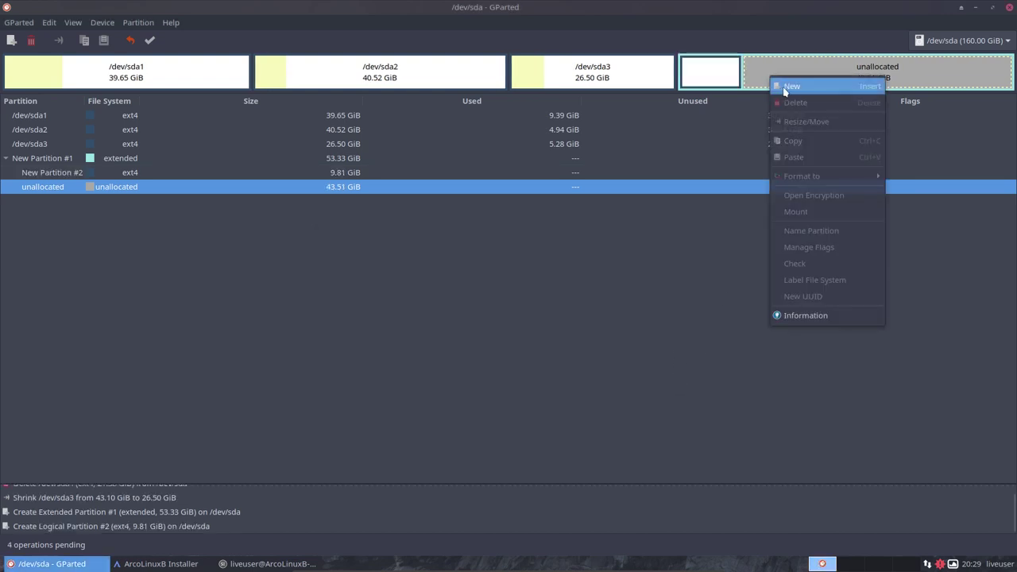
click(785, 89)
drag(647, 248, 445, 247)
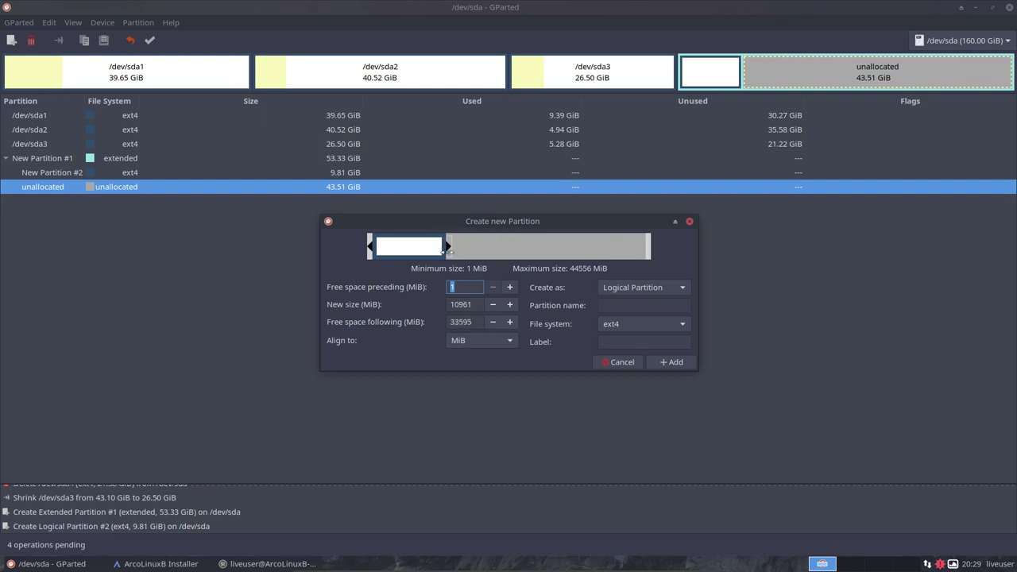
click(670, 362)
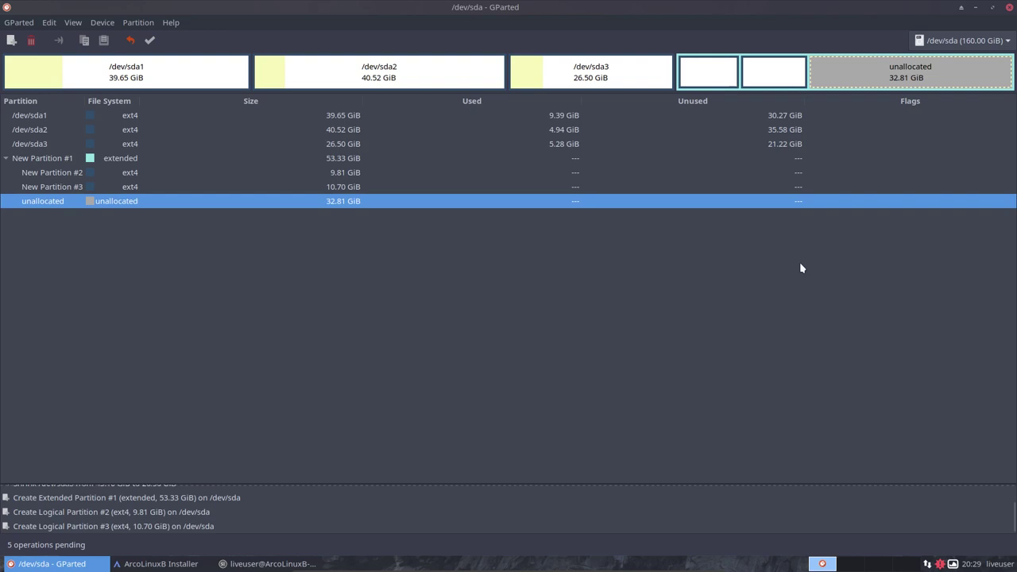
Add logical partitions of 9.97 GiB, 9.82 GiB and 13.01 GiB, using all remaining space.
right_click(847, 73)
click(866, 82)
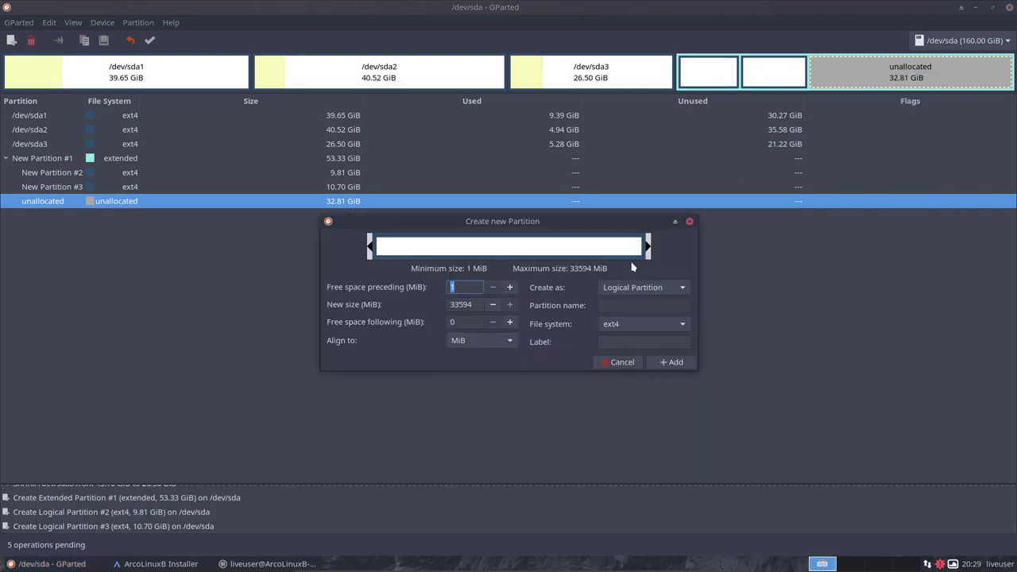
drag(649, 248, 462, 248)
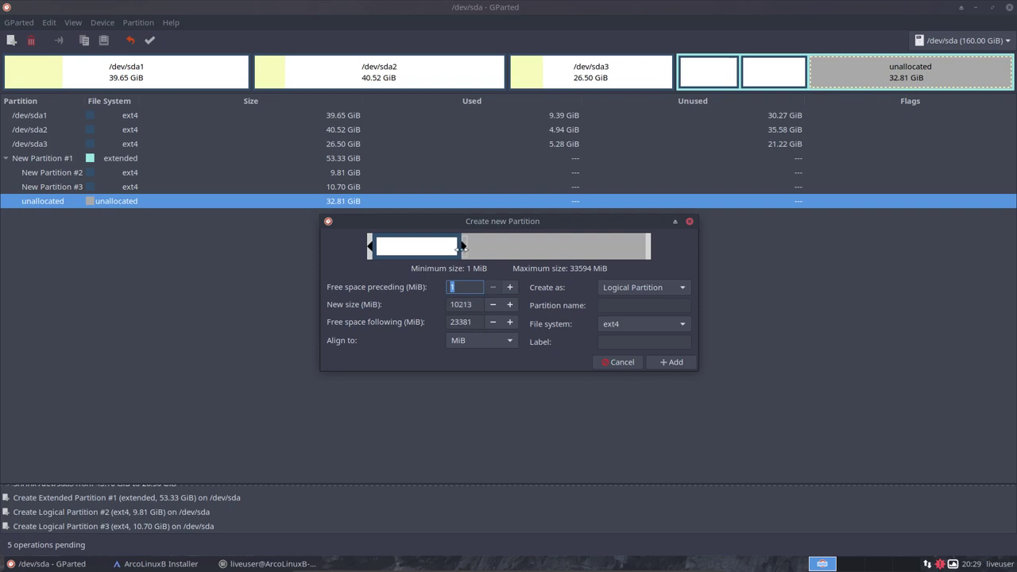
click(669, 361)
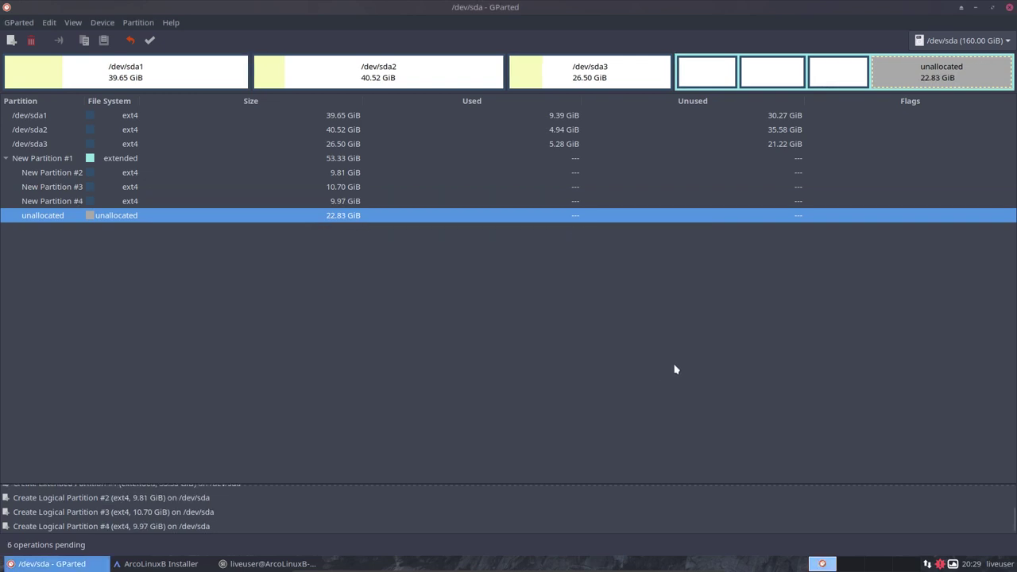
right_click(922, 81)
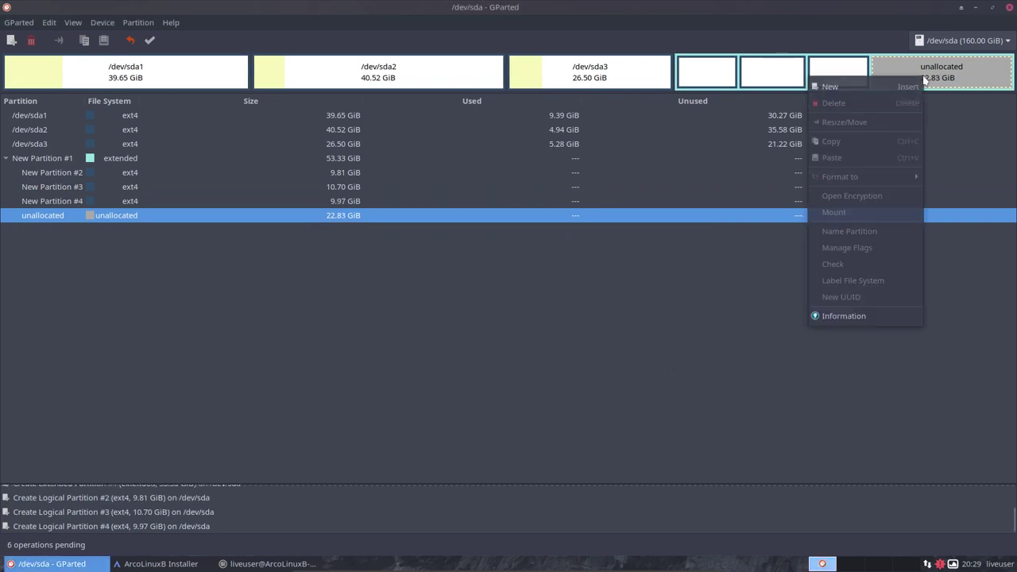
click(858, 89)
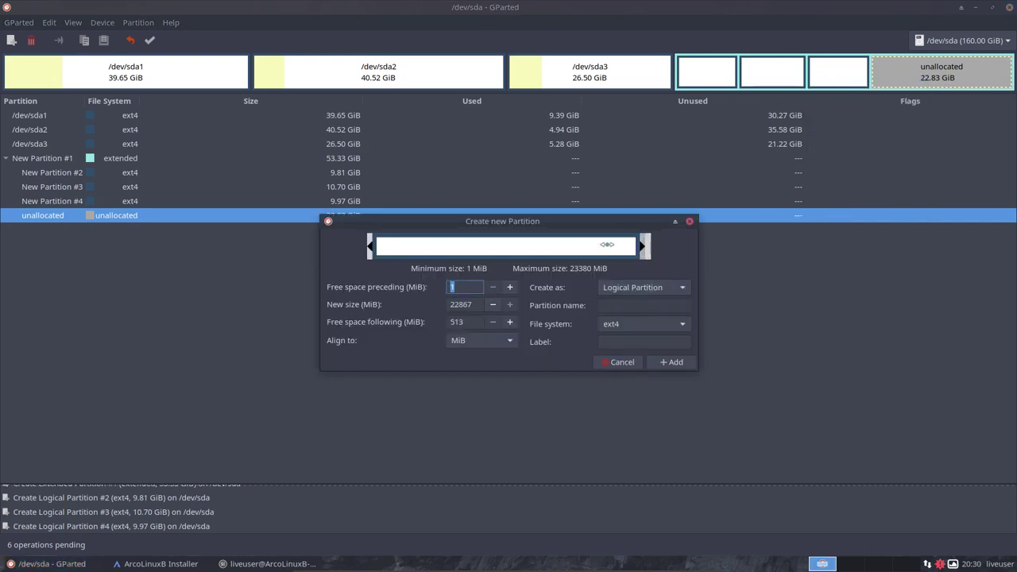
drag(648, 246, 495, 239)
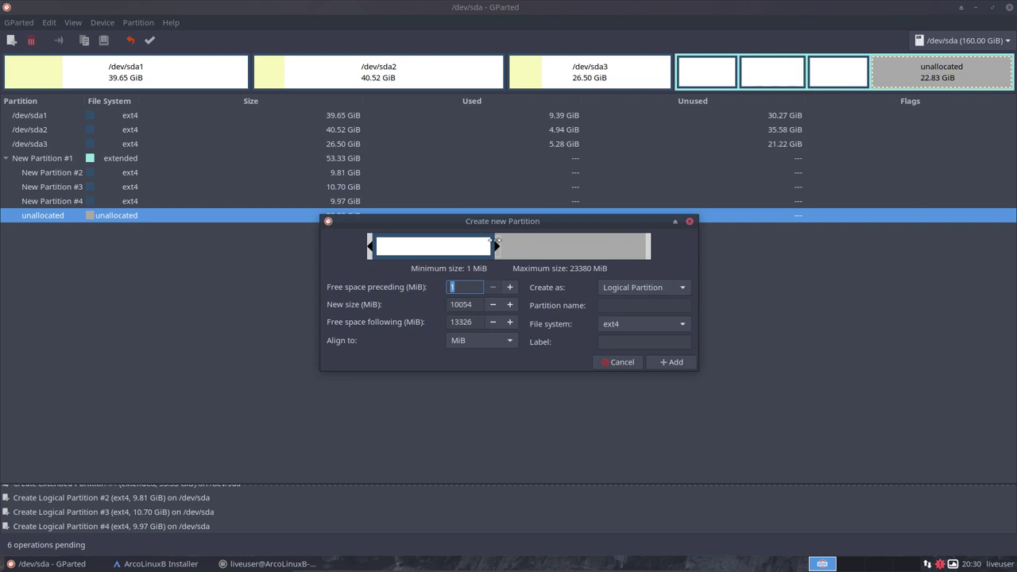
click(670, 362)
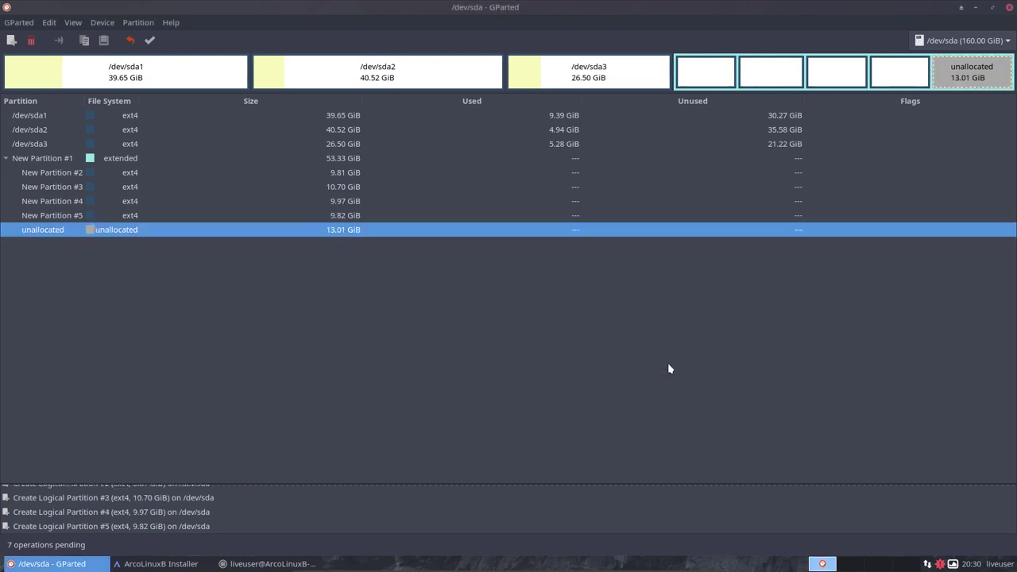
right_click(942, 78)
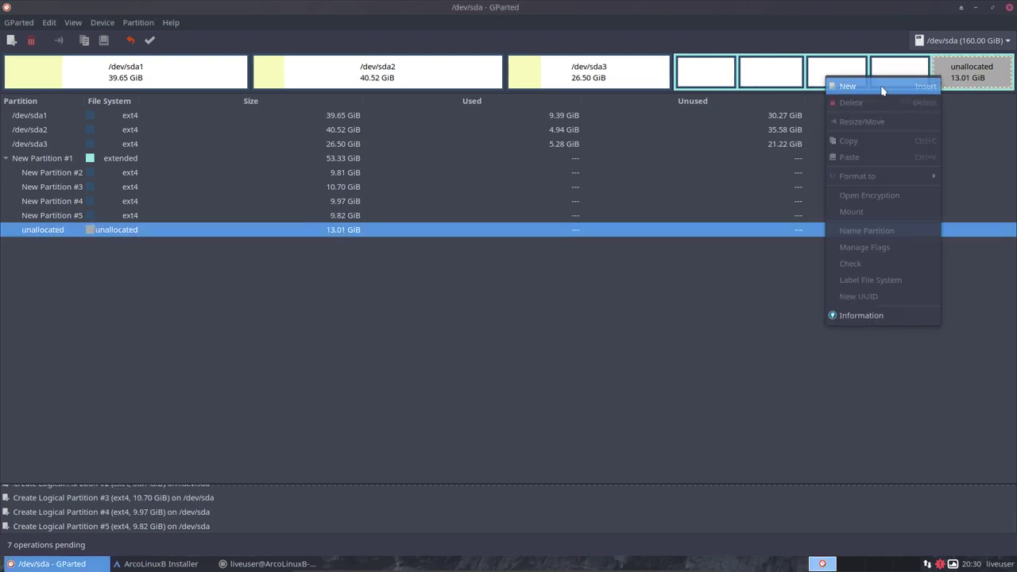
click(848, 85)
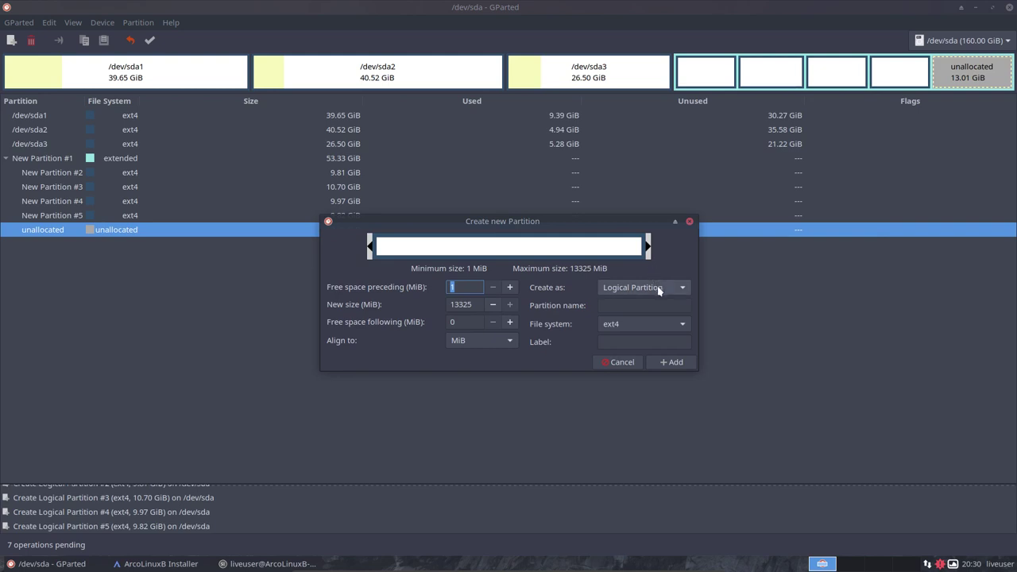
click(666, 362)
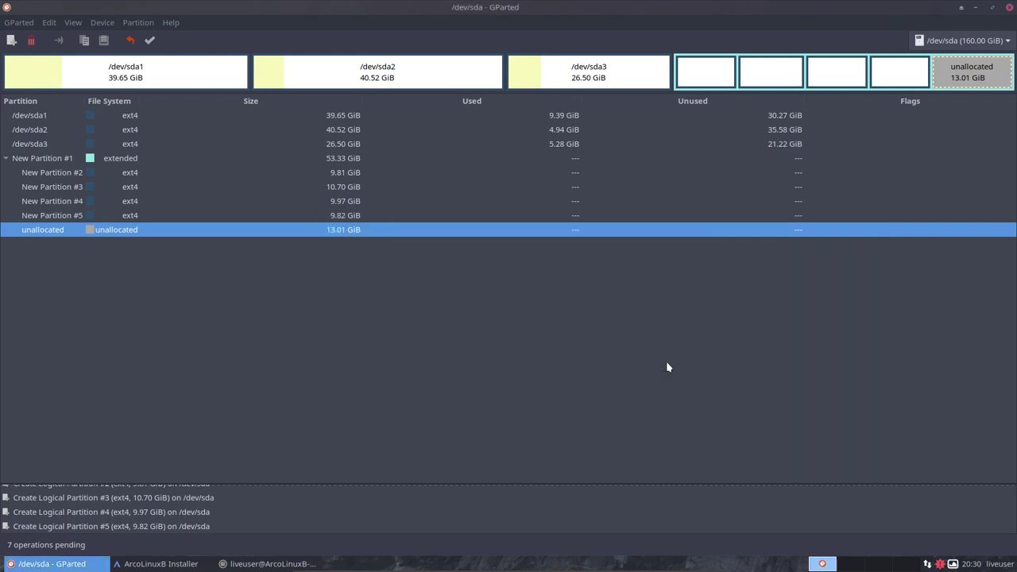
Review each partition in the queued layout, from /dev/sda1 through New Partition #6.
click(172, 71)
click(329, 73)
click(564, 72)
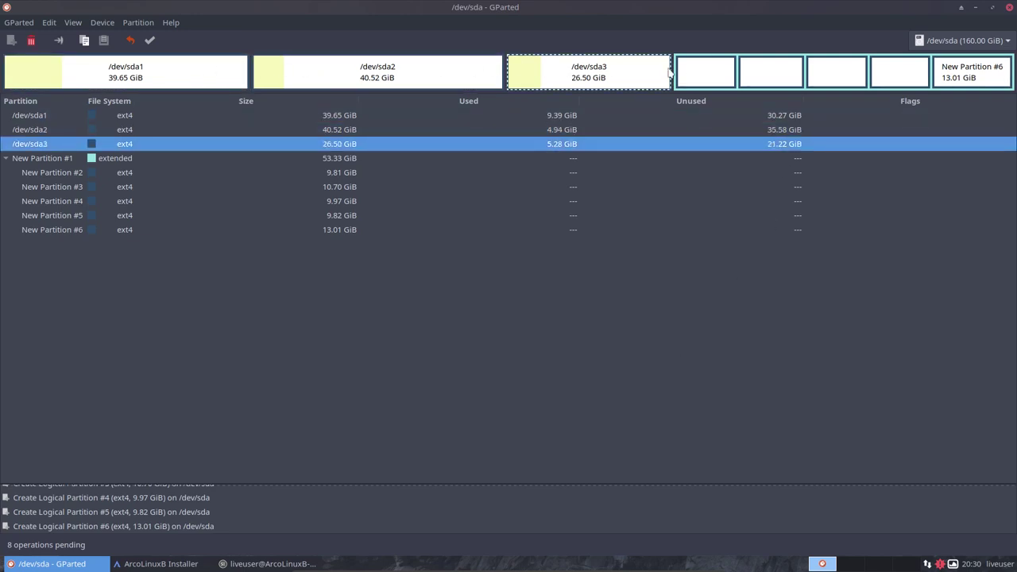
click(694, 77)
click(764, 78)
click(818, 78)
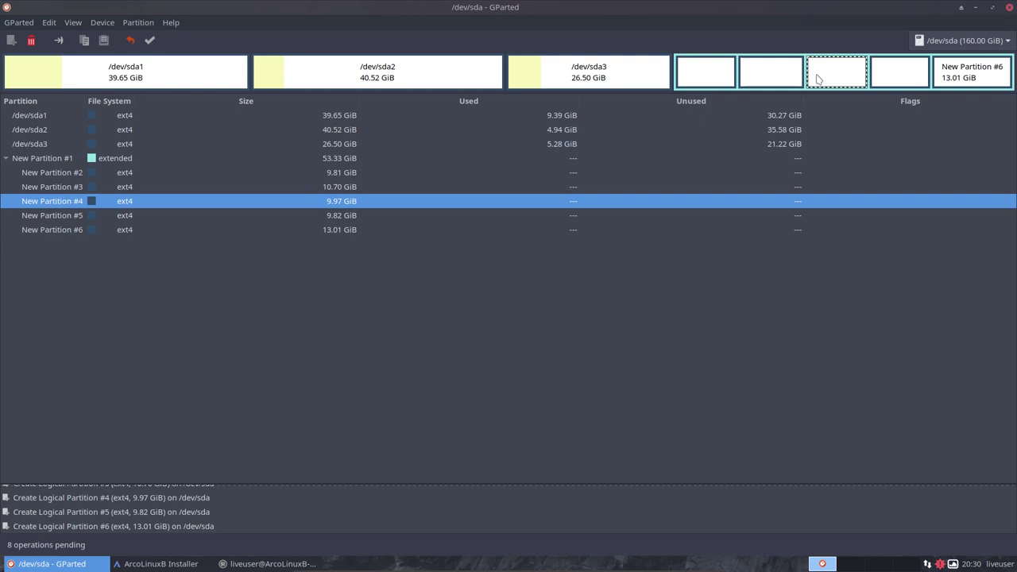
click(887, 80)
click(964, 81)
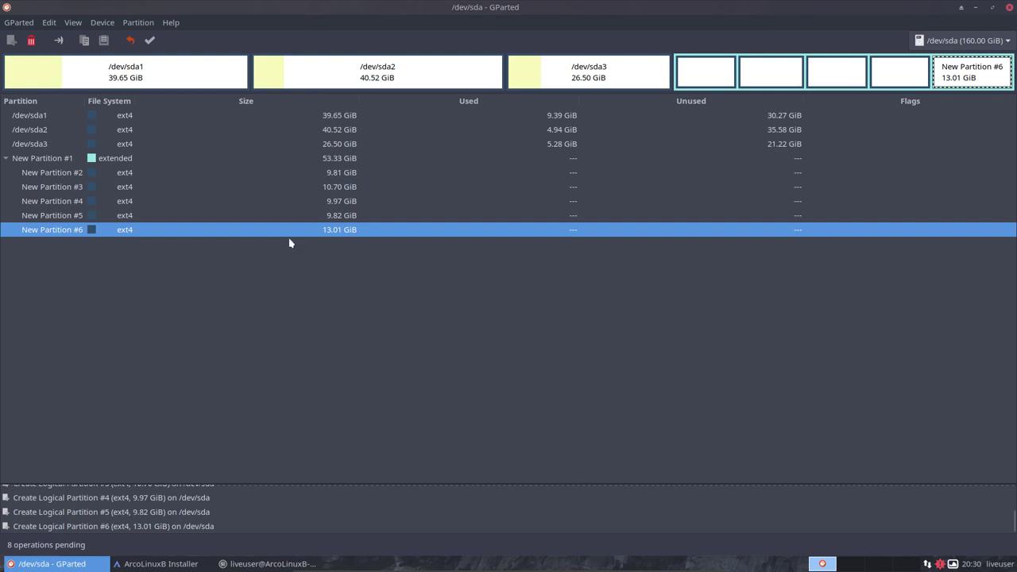
Apply all eight pending operations to disk and close the completed report.
click(149, 41)
click(565, 340)
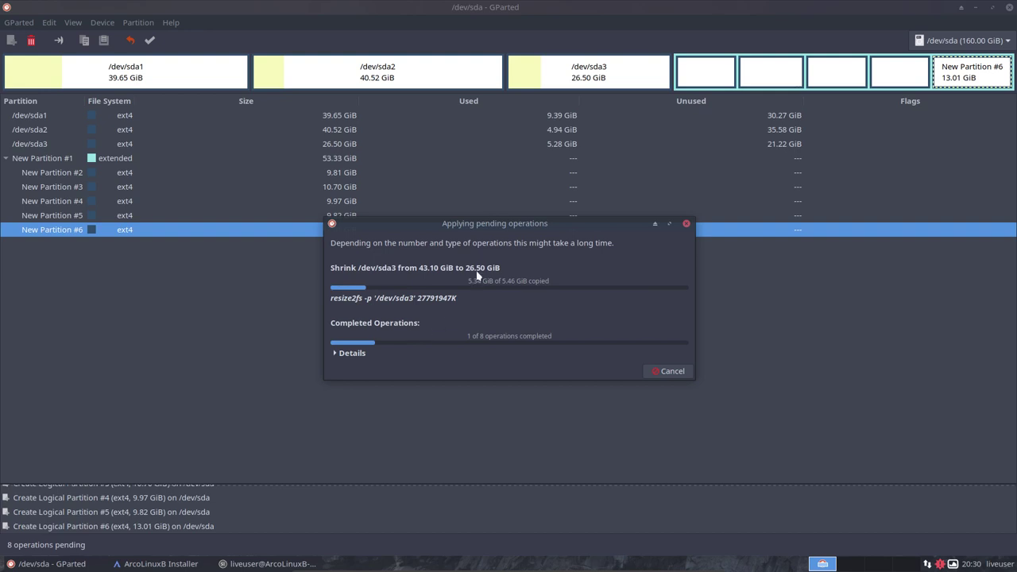
drag(494, 228, 650, 199)
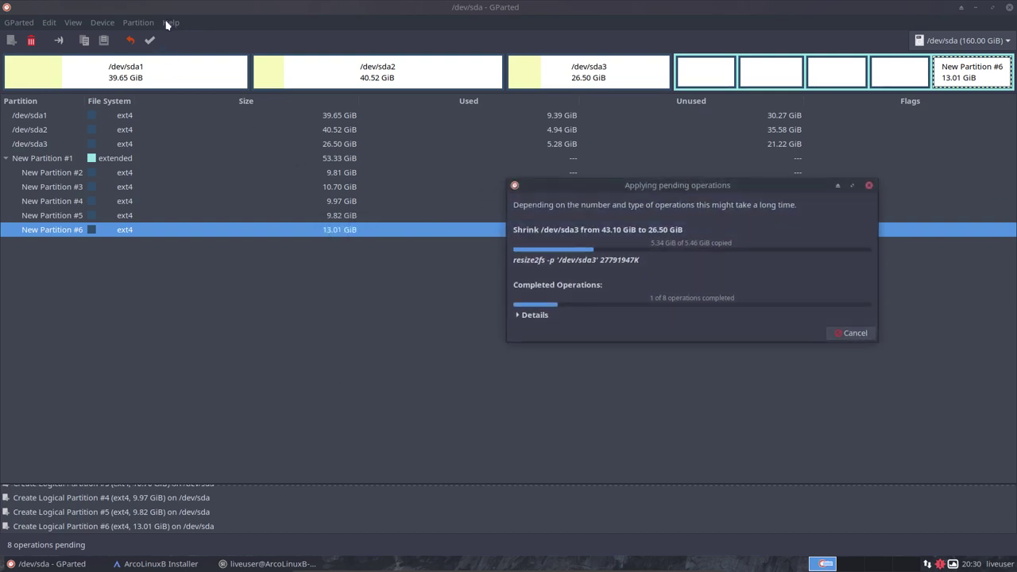
click(528, 315)
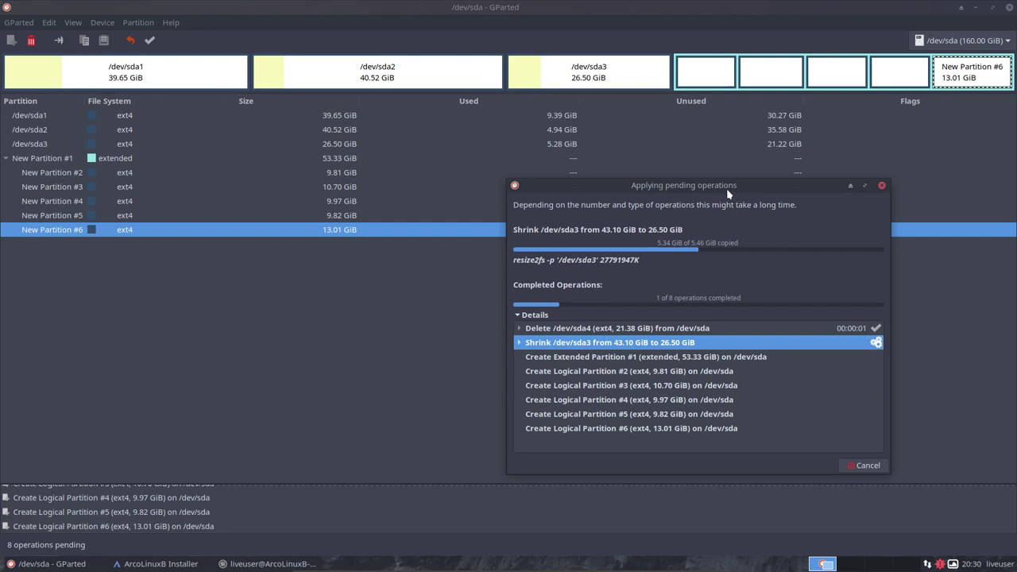
drag(727, 193, 627, 200)
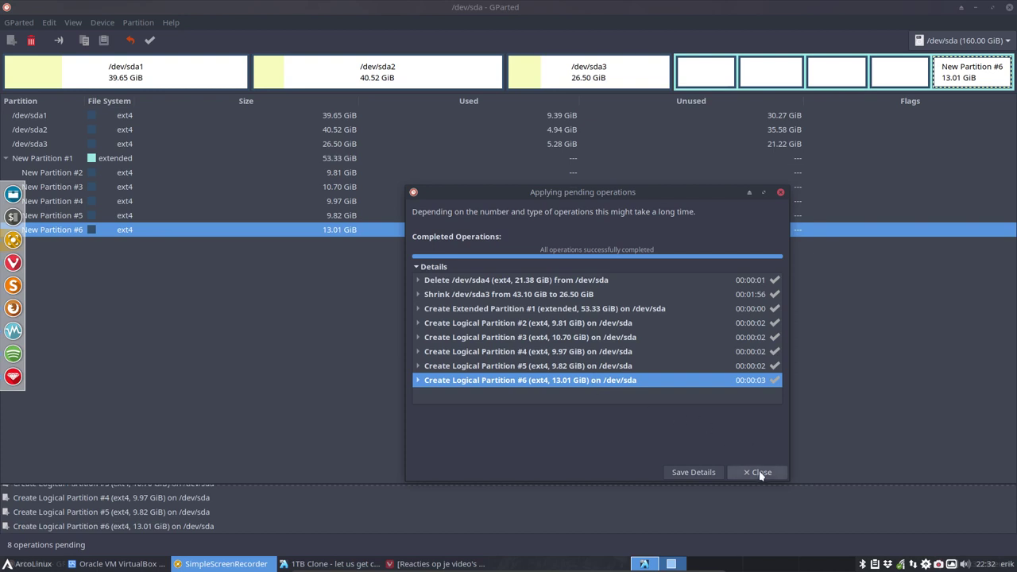
click(760, 472)
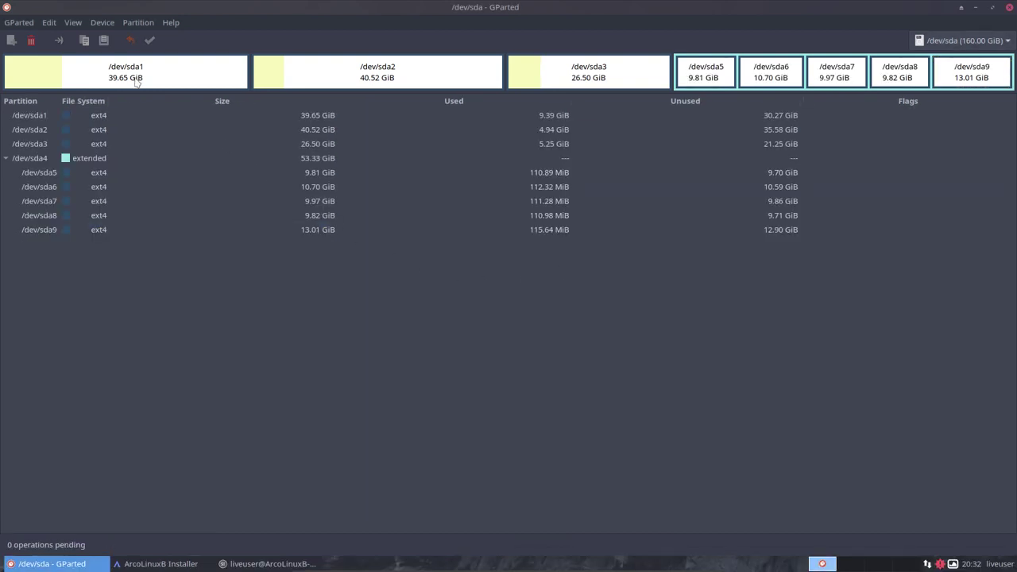
Inspect the 9.81 GiB ext4 sda5 partition, then quit GParted.
click(163, 82)
click(392, 79)
click(574, 67)
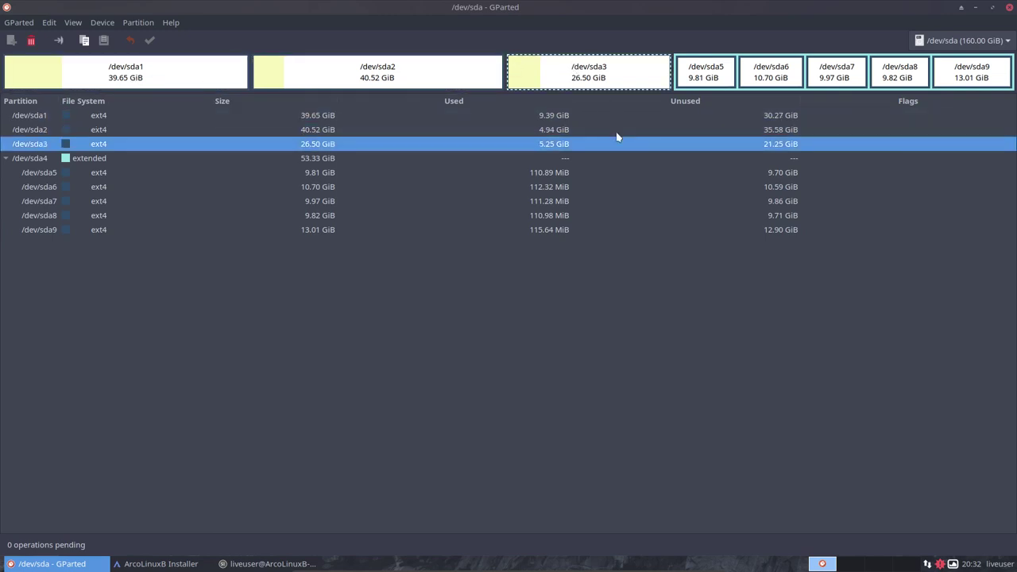
click(711, 81)
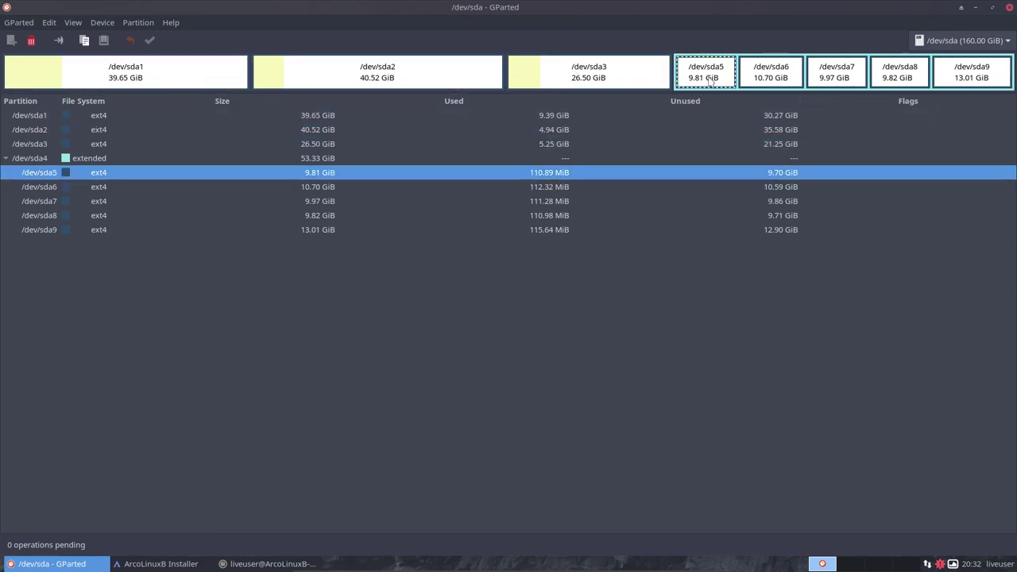
click(1009, 9)
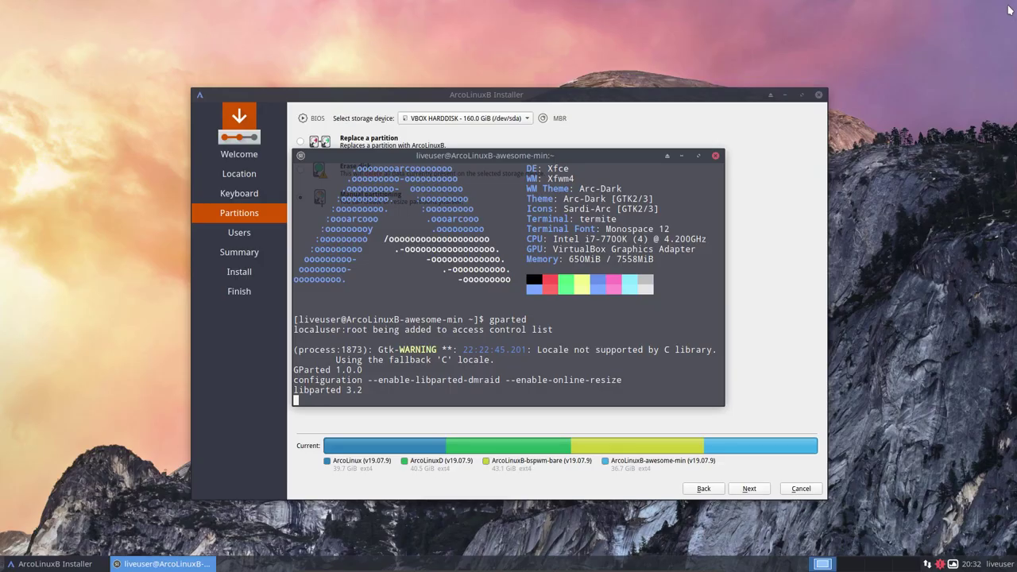
Close the terminal, re-select the Belgian keyboard layout, and return to Manual partitioning.
click(716, 157)
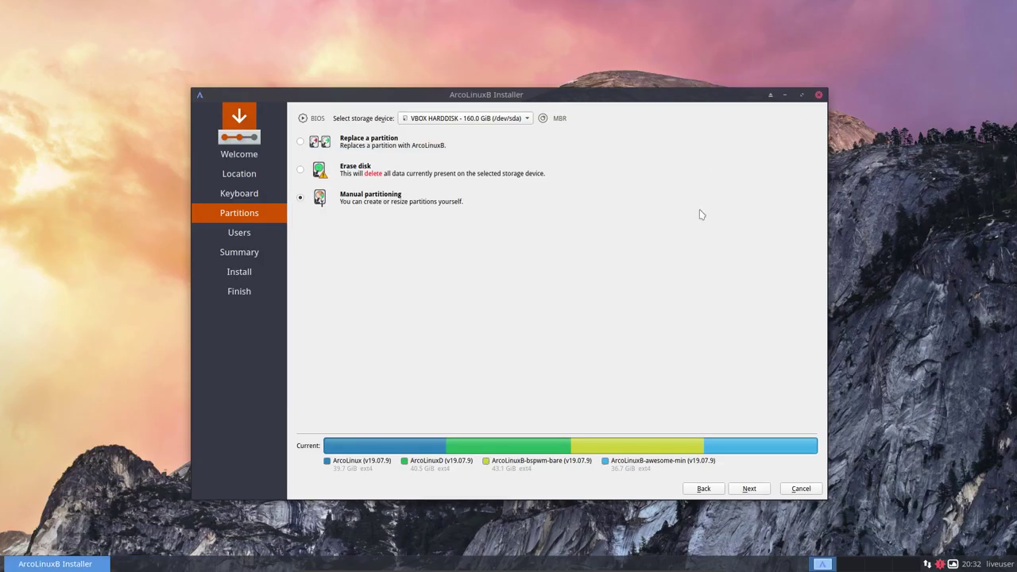
click(710, 490)
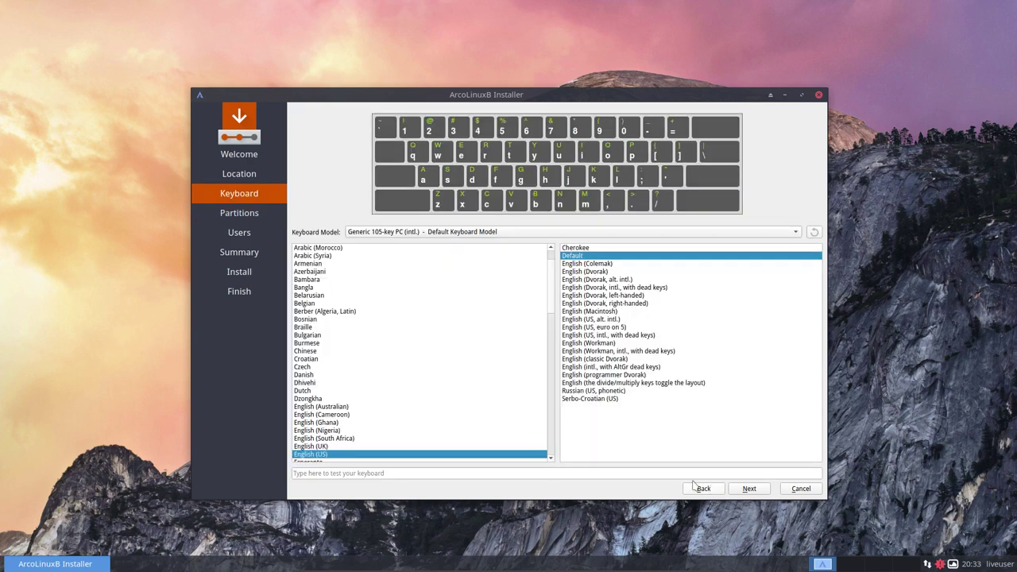
click(312, 303)
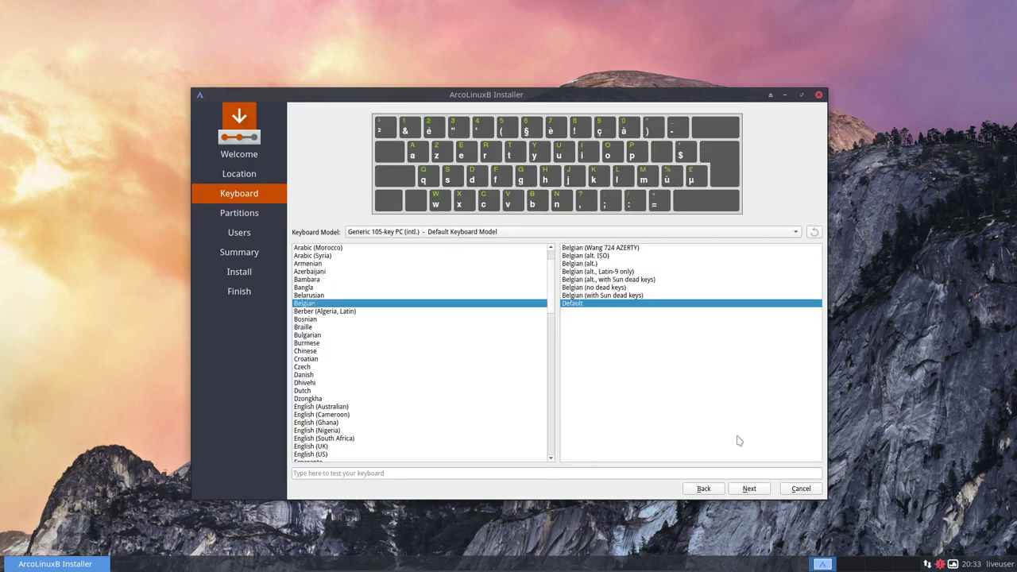
click(749, 489)
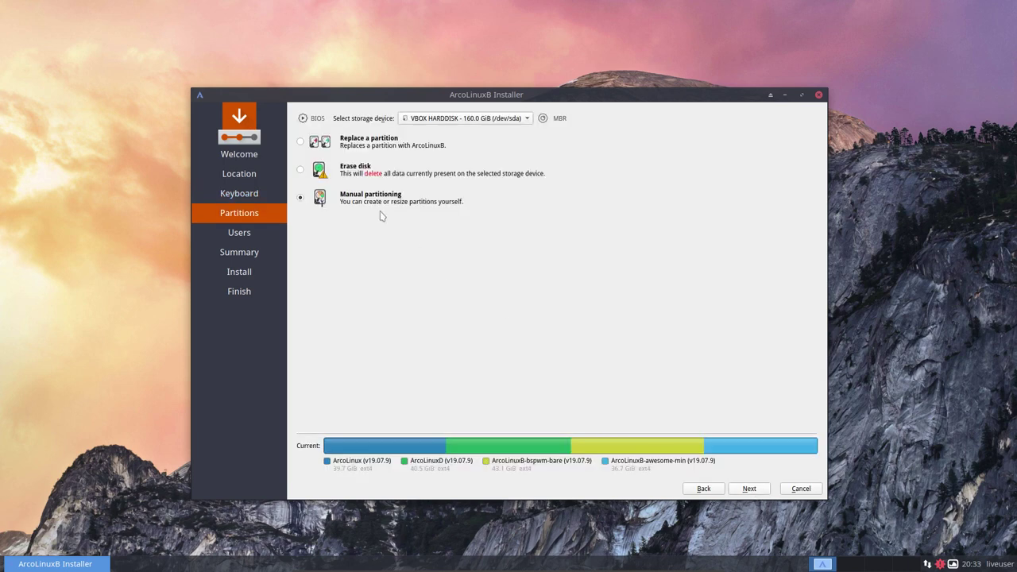
click(749, 488)
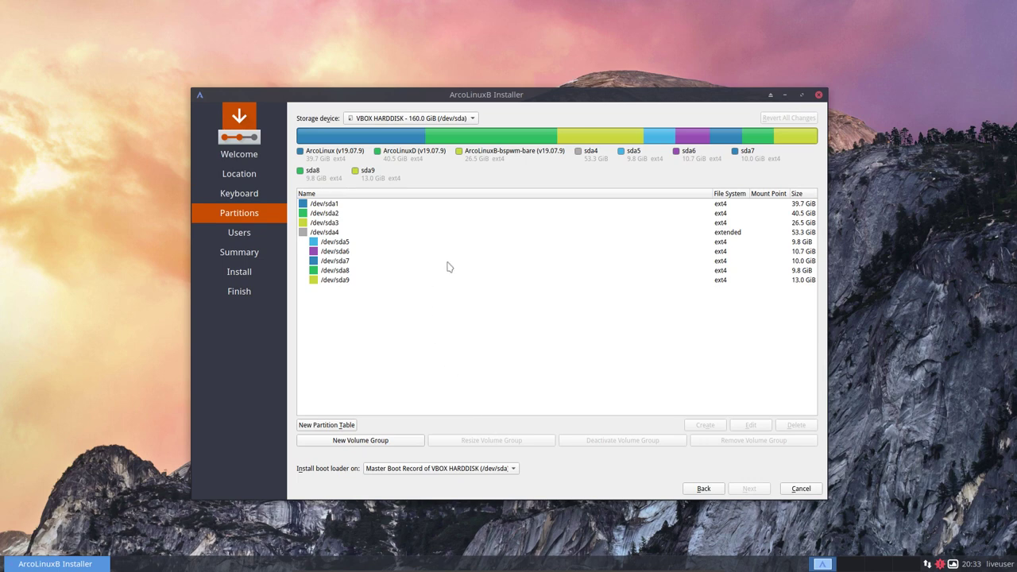
click(386, 139)
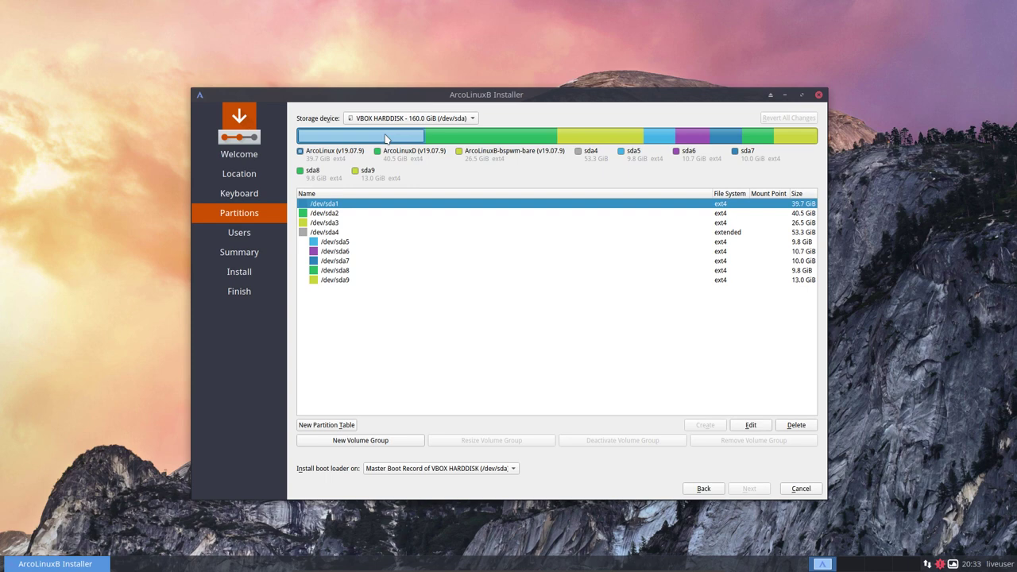
click(449, 139)
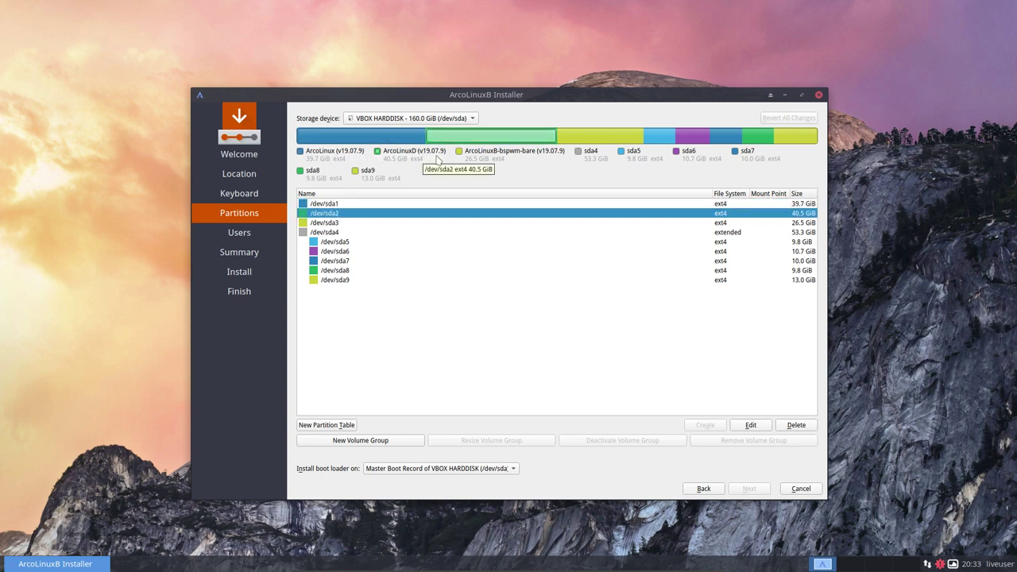
click(496, 159)
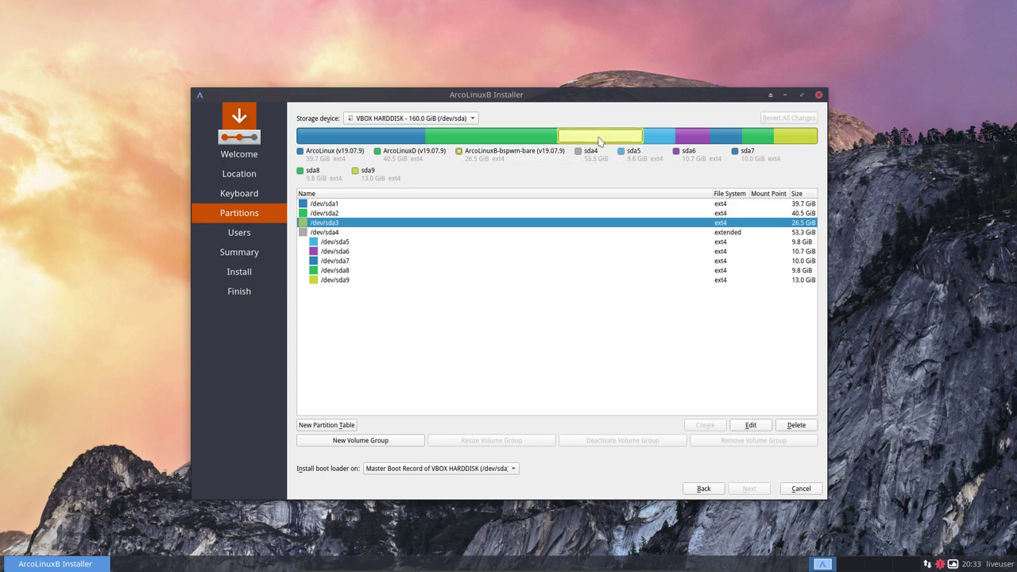
click(341, 246)
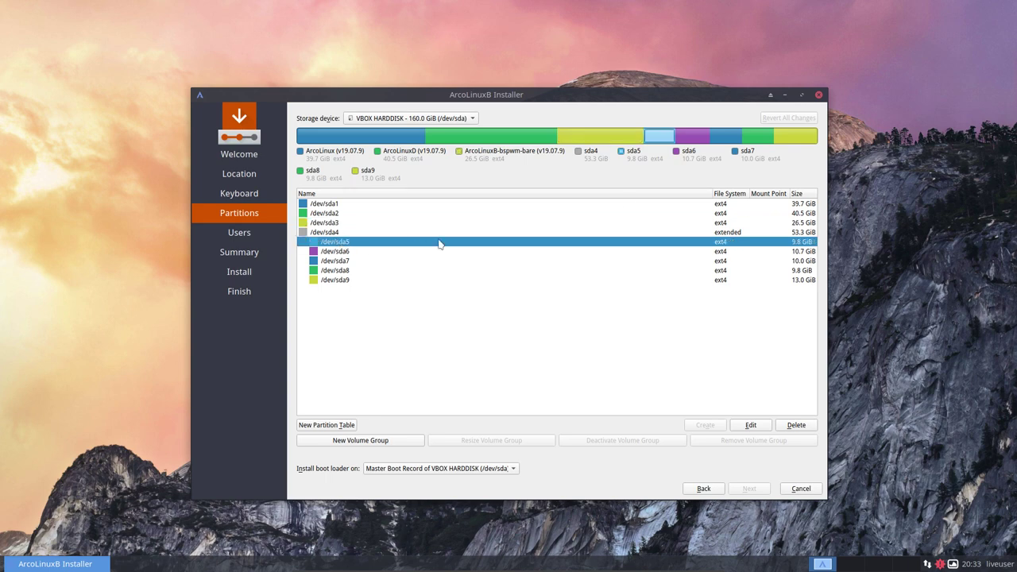
click(592, 137)
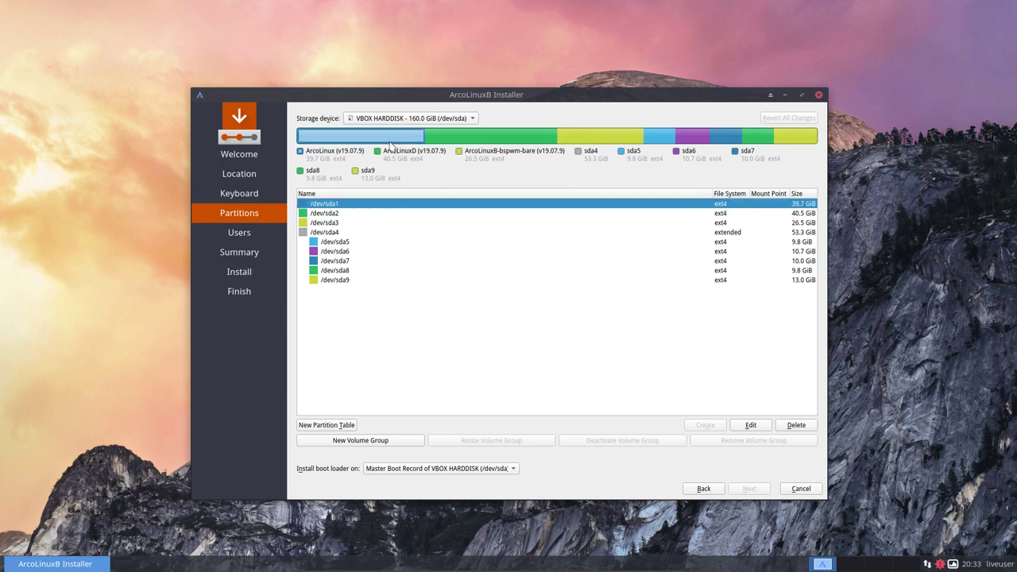
click(653, 140)
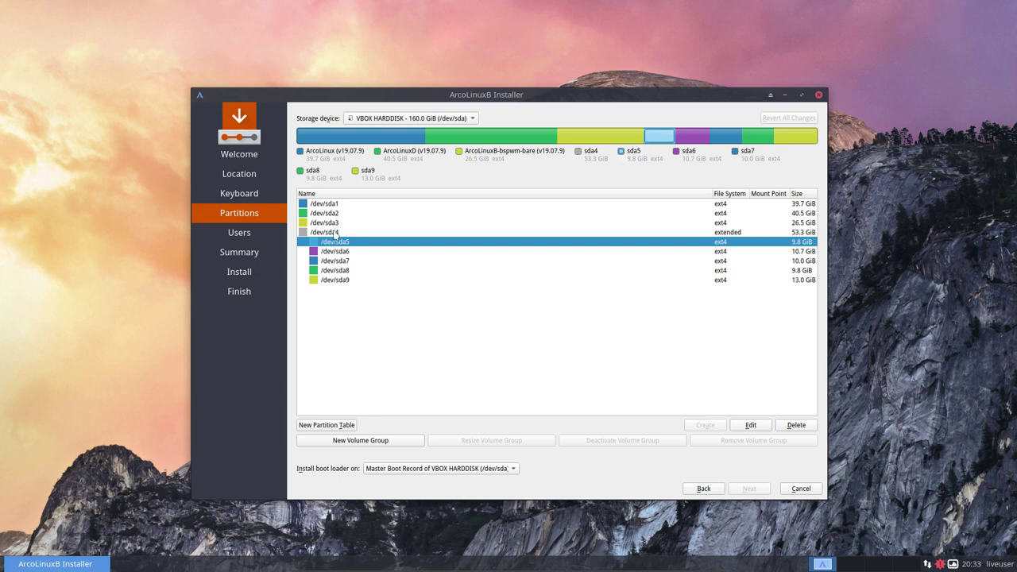
click(336, 232)
click(337, 243)
click(782, 138)
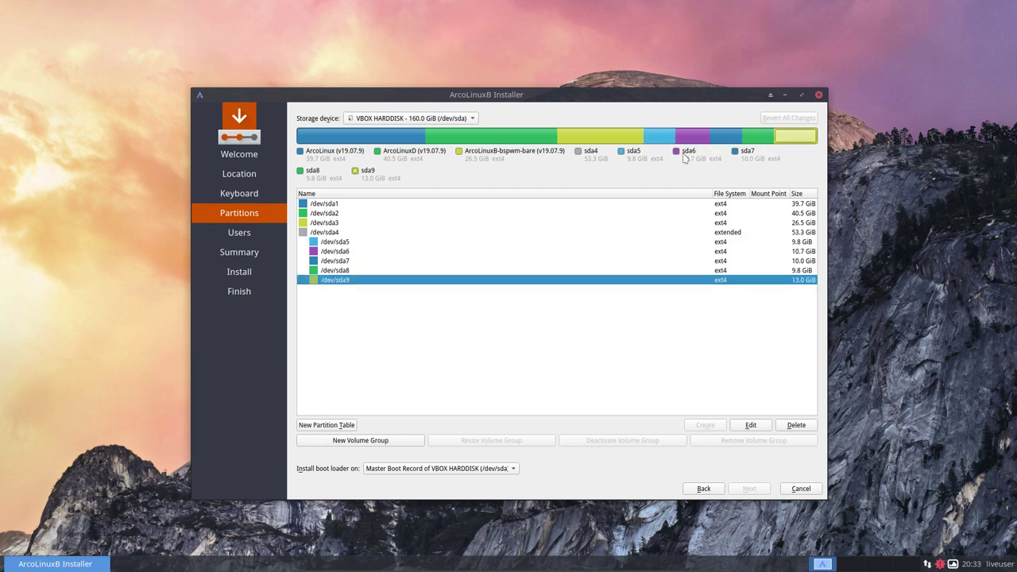
click(665, 137)
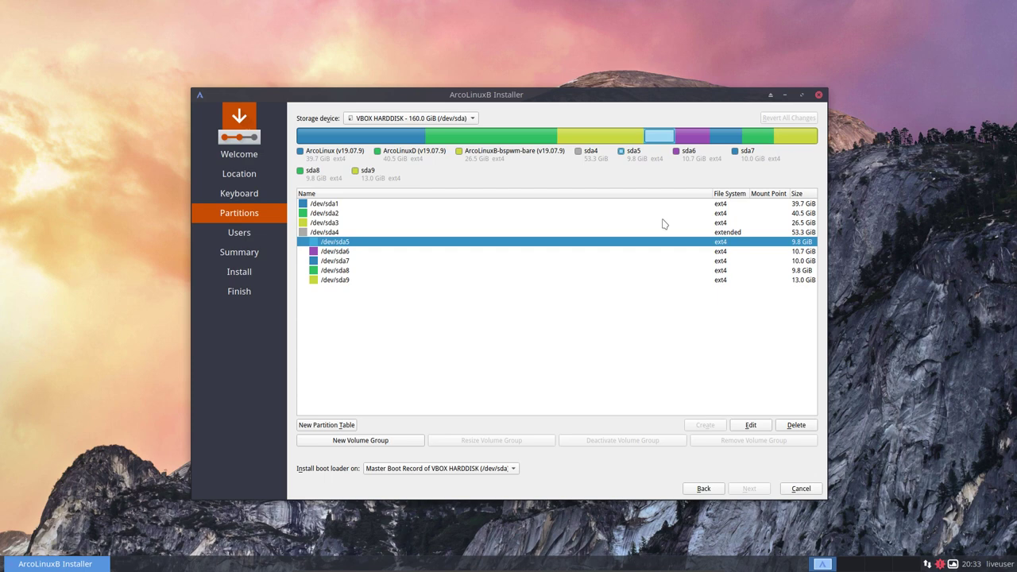
click(420, 136)
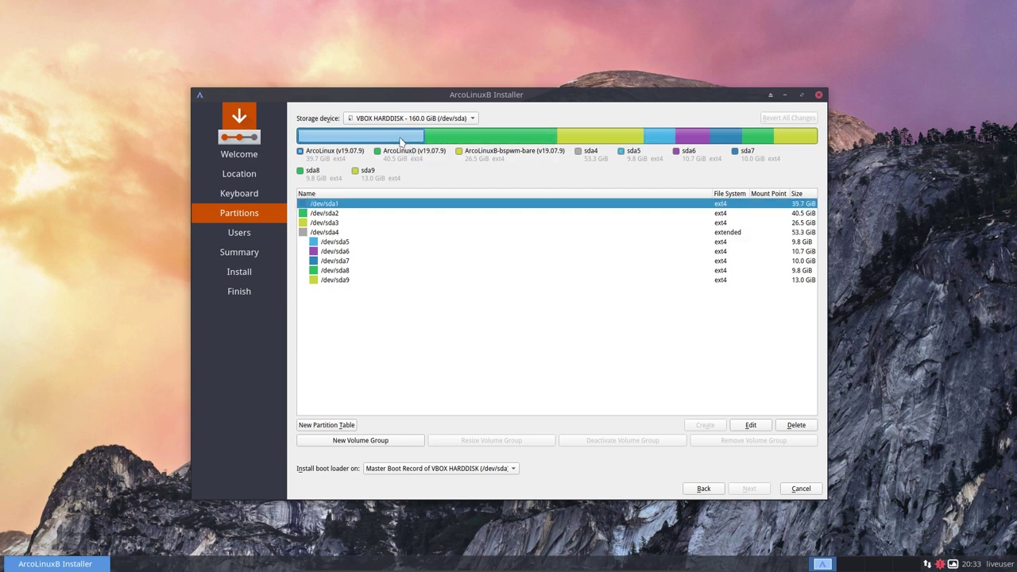
click(509, 137)
click(618, 139)
click(660, 137)
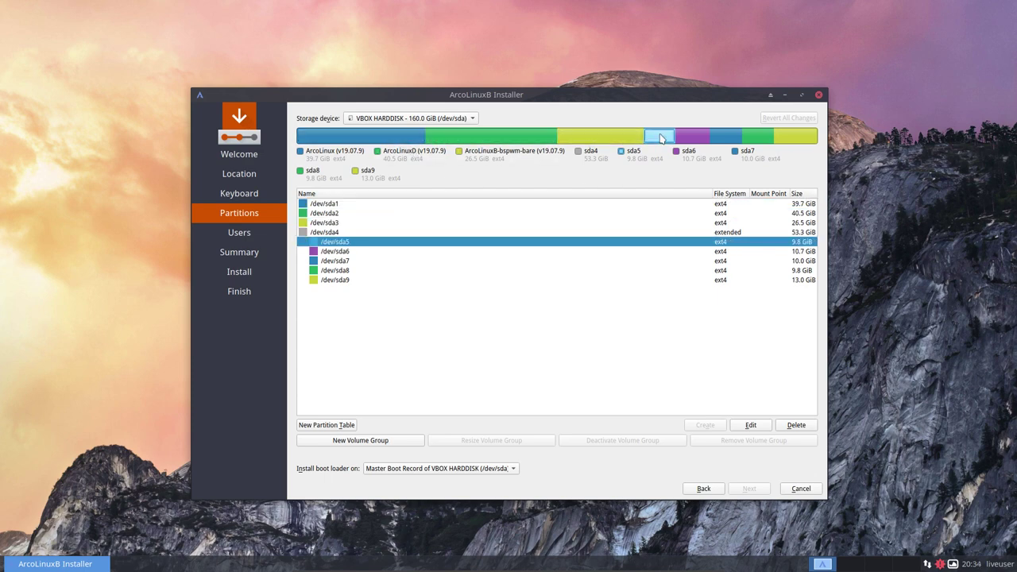
Edit /dev/sda5 to keep its existing ext4 content and mount it as root (/).
click(751, 425)
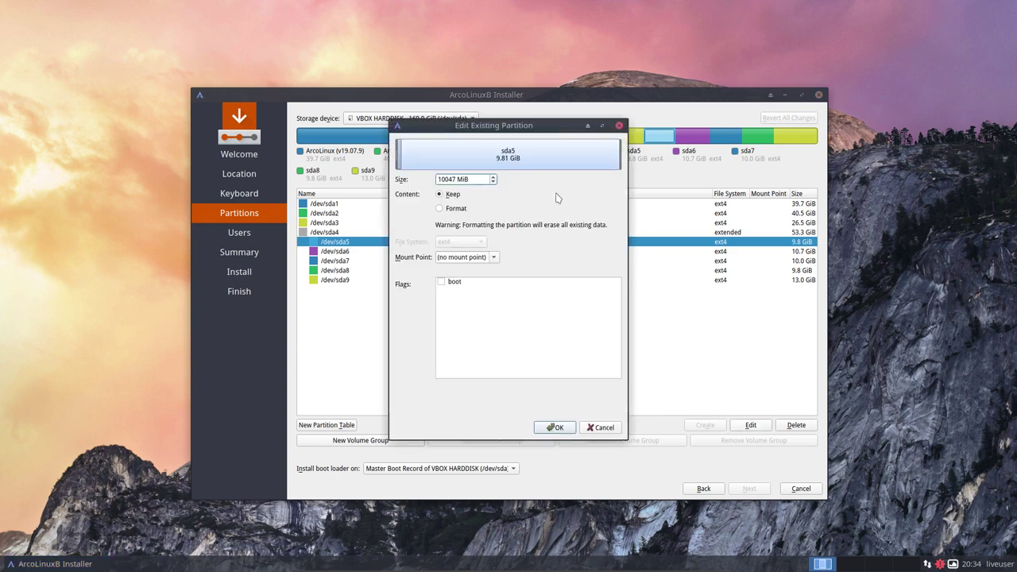
click(461, 209)
click(451, 195)
click(494, 256)
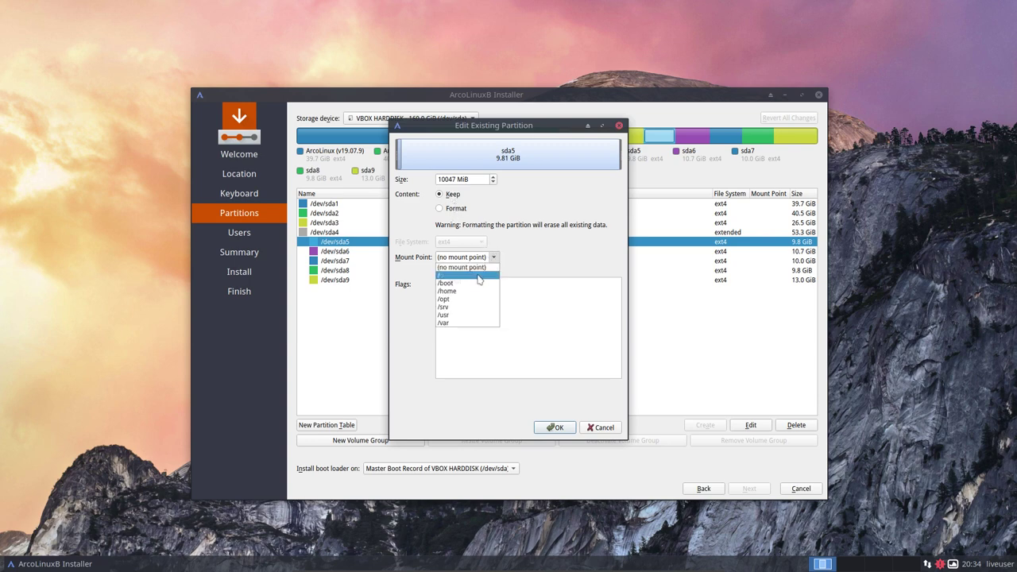
click(480, 275)
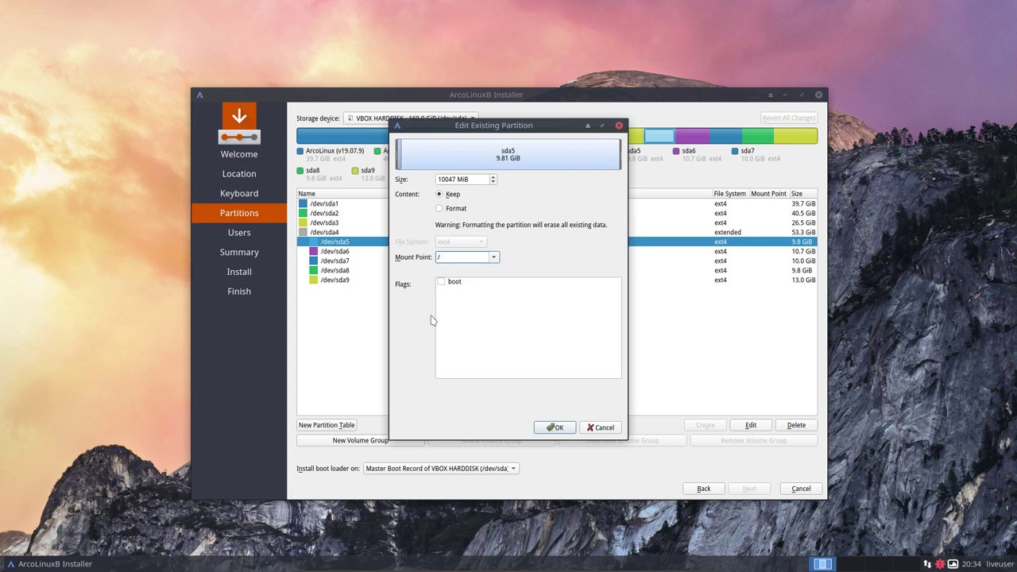
click(567, 429)
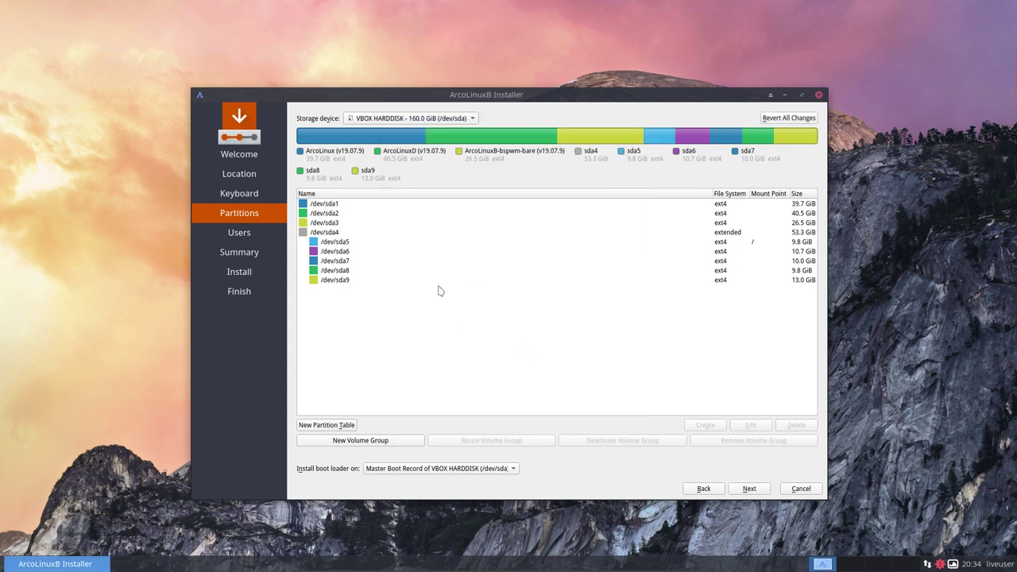
On the user account page, enter the user's name and set the computer name to ArcoLinux.
click(749, 489)
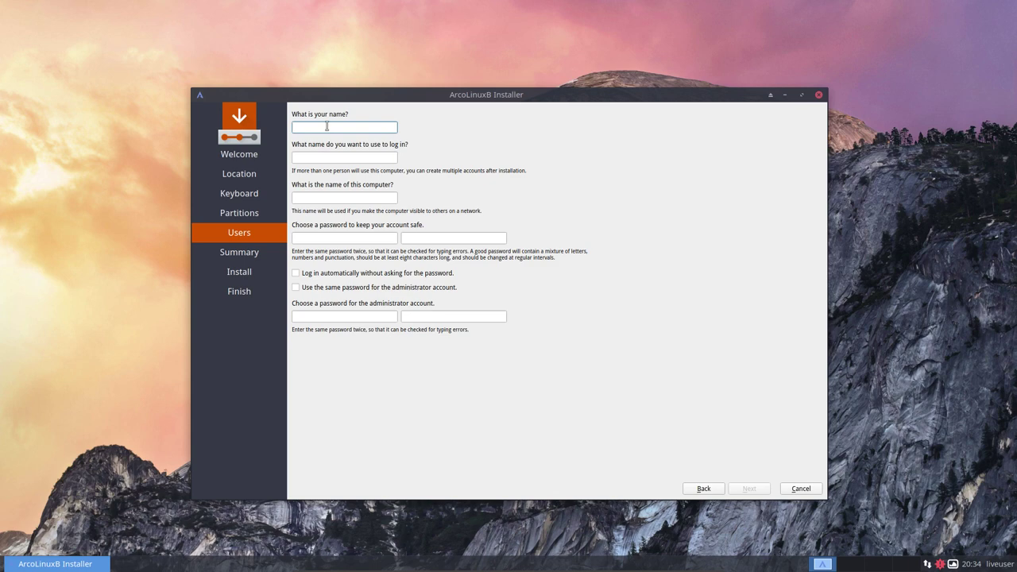
text(erik)
key(Tab)
key(Tab)
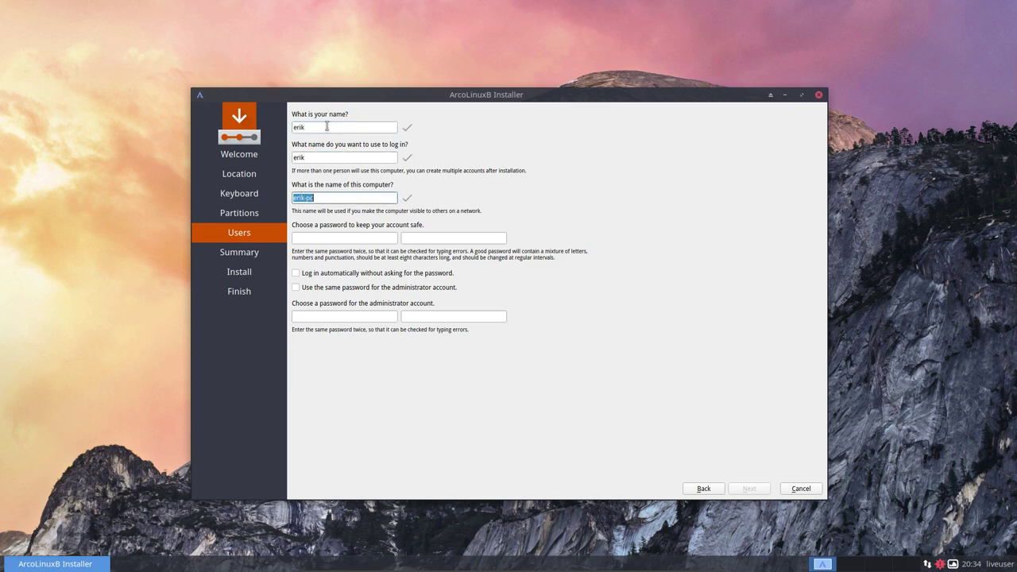
text(Arcolin)
key(BackSpace)
key(BackSpace)
key(BackSpace)
text(Linux)
key(Tab)
Enter the account password twice, enable automatic login, and reuse it for the administrator.
text(abcde)
key(BackSpace)
key(BackSpace)
key(BackSpace)
key(BackSpace)
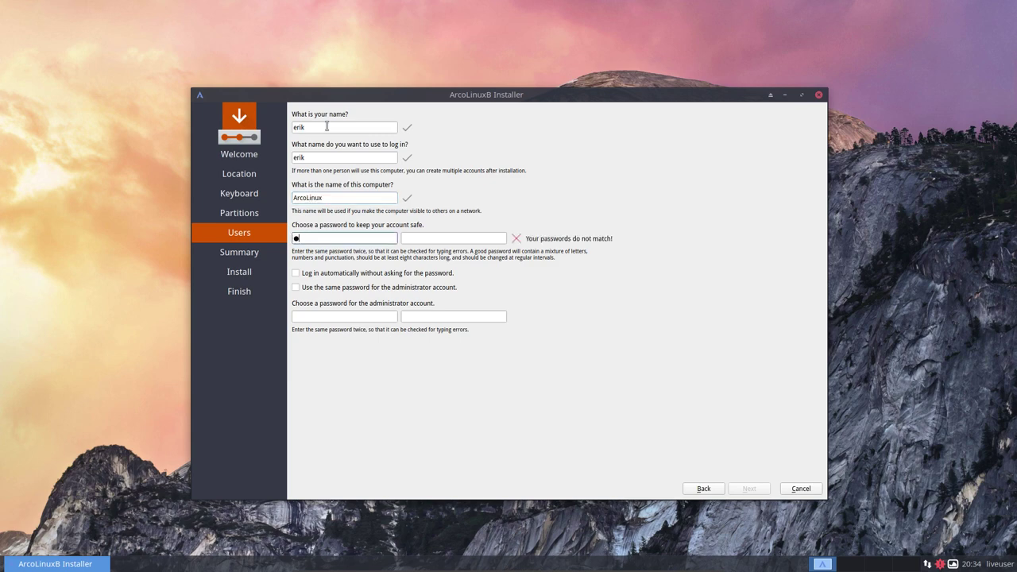
text(rco)
key(Tab)
text(arco)
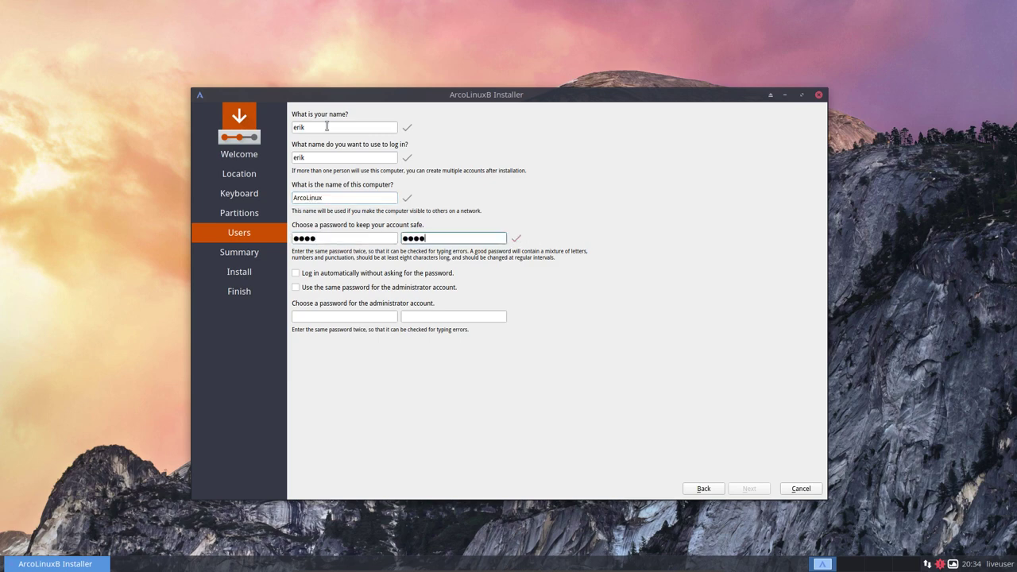
click(419, 274)
click(406, 290)
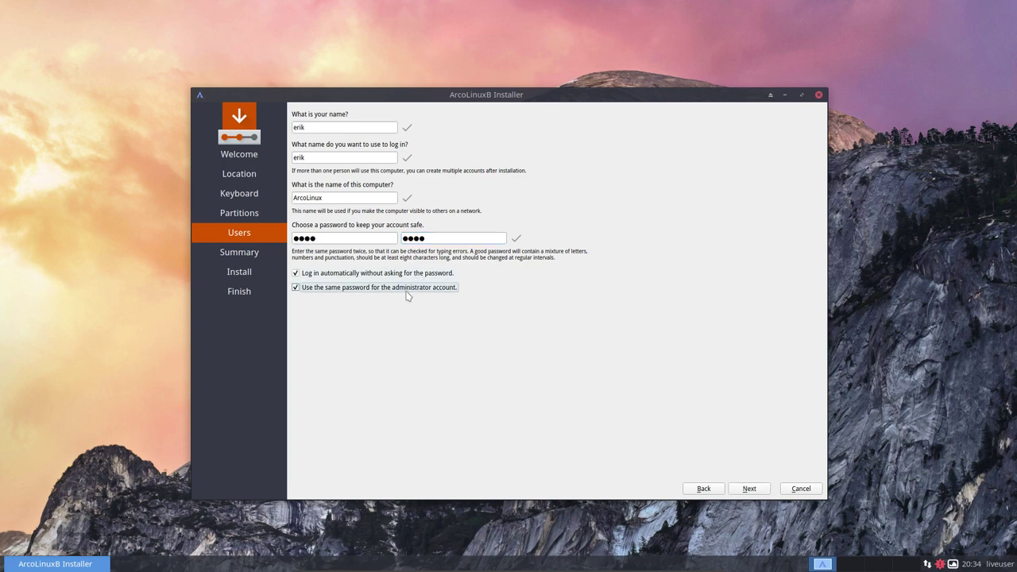
click(750, 489)
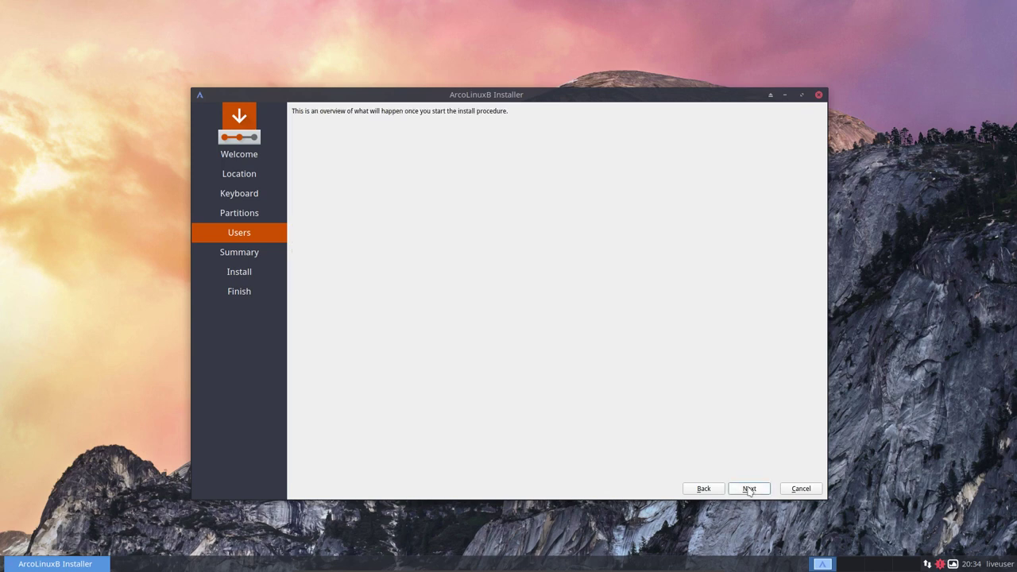
Run the installation, then finish with Restart now ticked to reboot the machine.
click(750, 489)
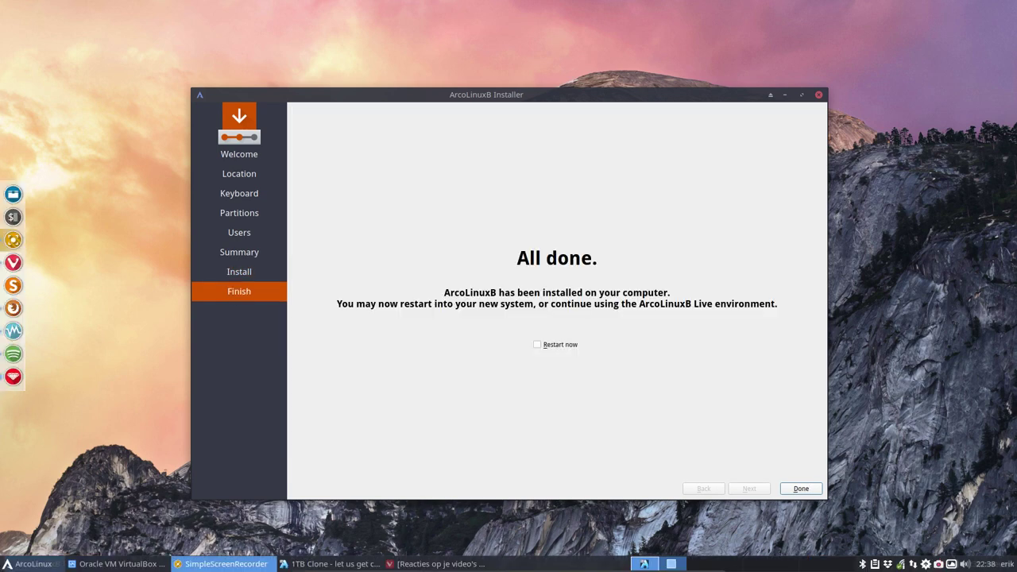
click(561, 350)
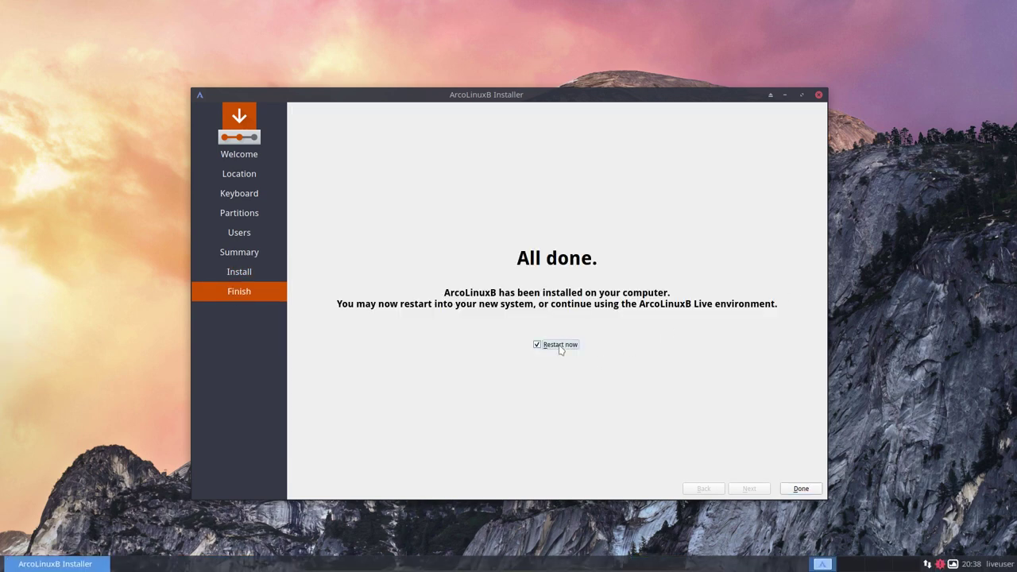
click(801, 489)
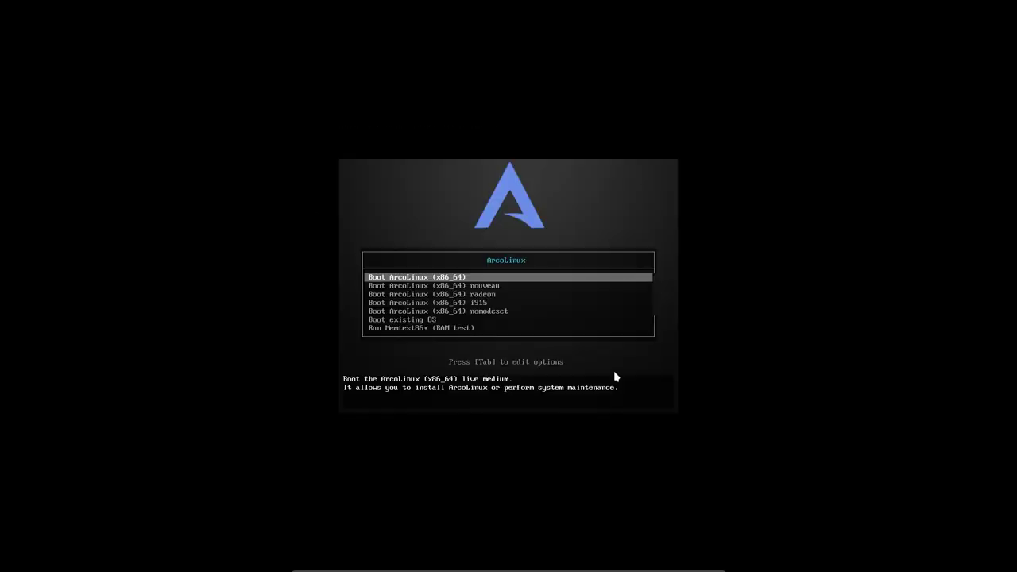
Boot the existing OS from the live menu, then start ArcoLinuxB Linux from GRUB.
key(Down)
key(Down)
key(Down)
key(Down)
key(Down)
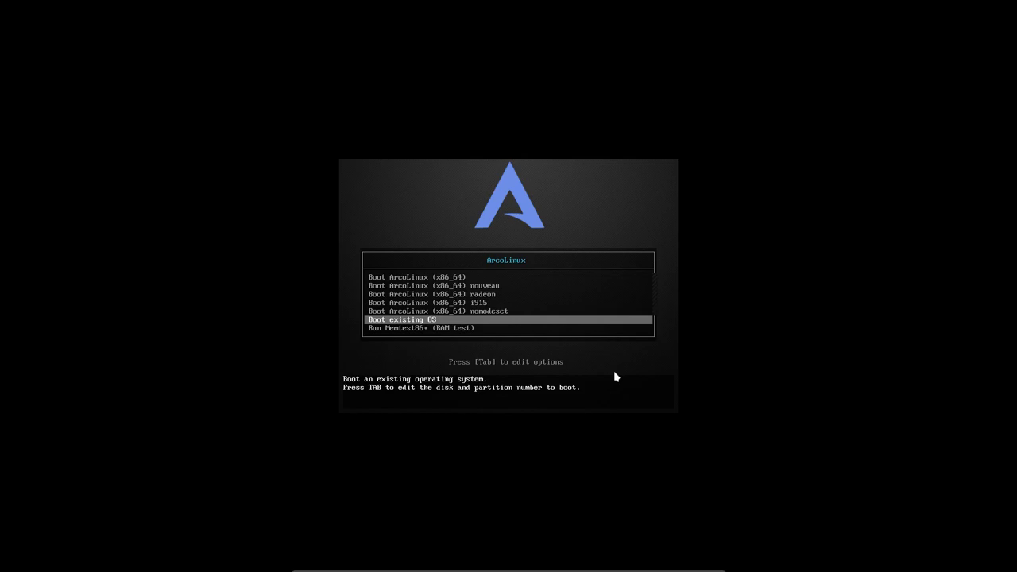
key(Return)
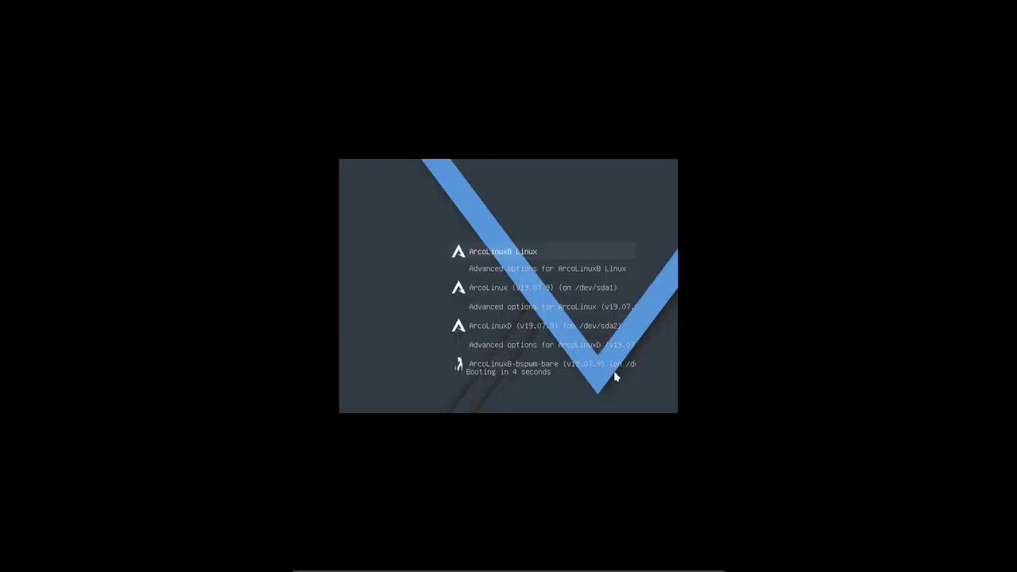
key(Down)
key(Down)
key(Down)
key(Down)
key(Down)
key(Down)
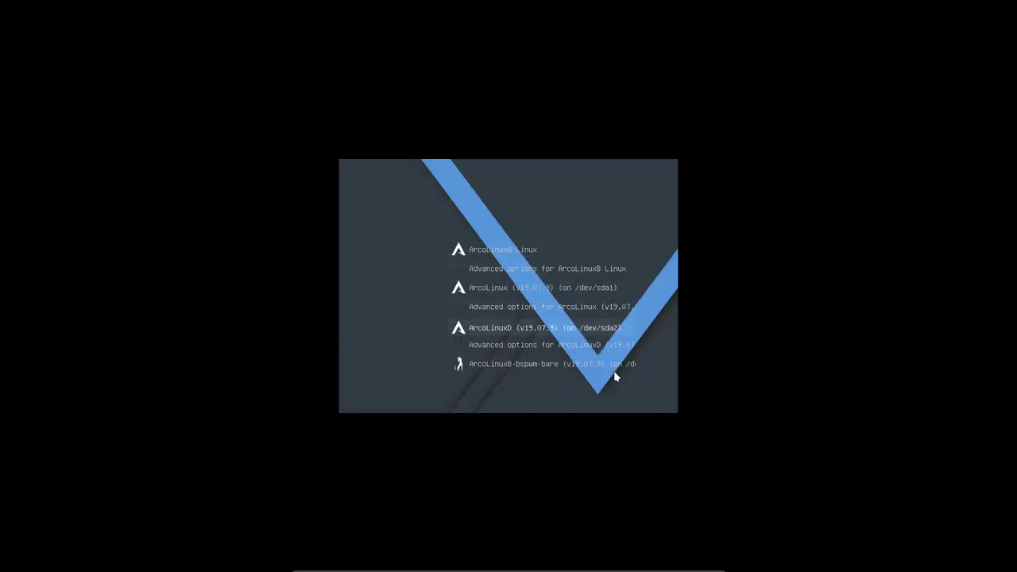
key(Up)
key(Up)
key(Up)
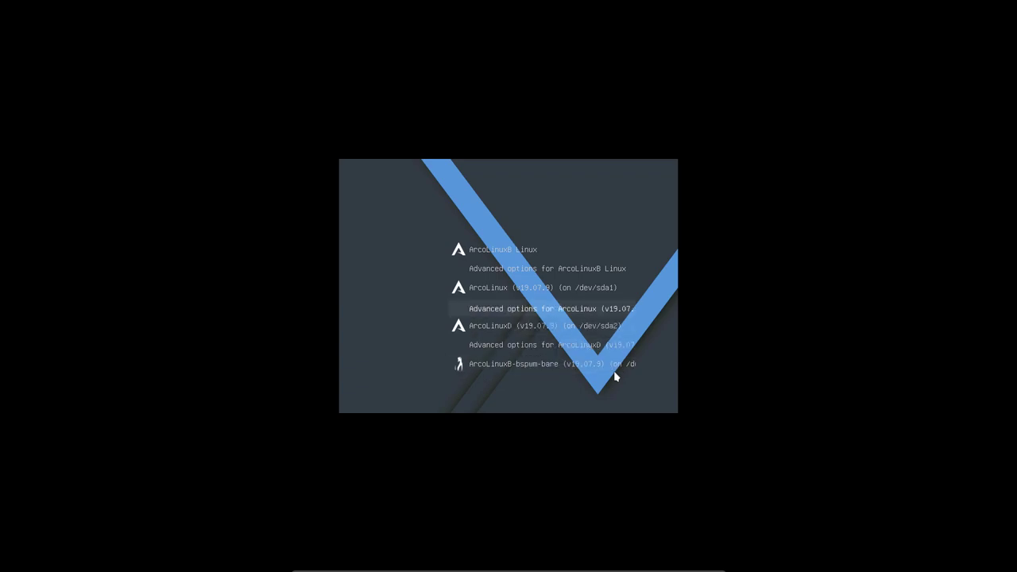
key(Up)
key(Up)
key(Up)
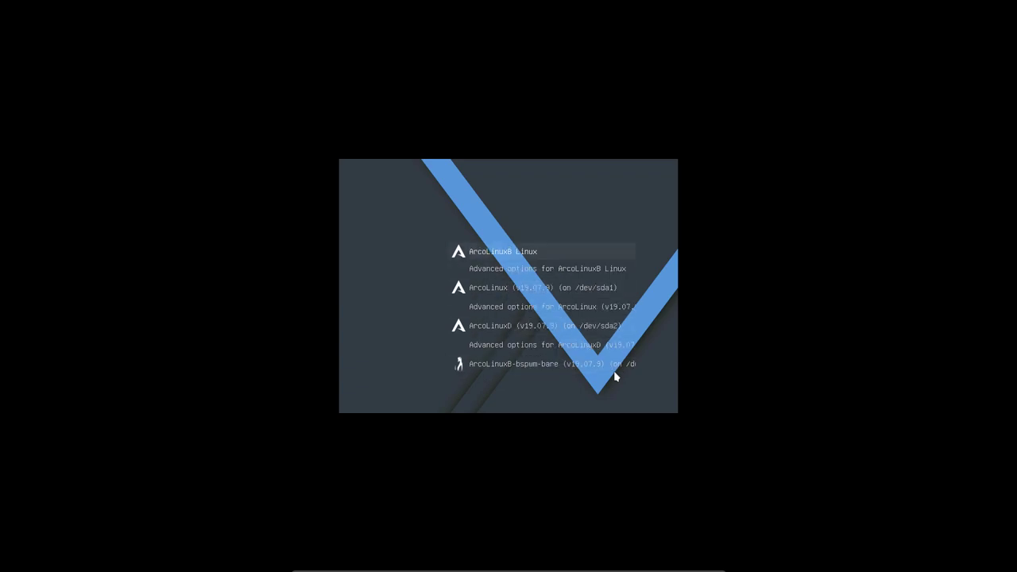
key(Return)
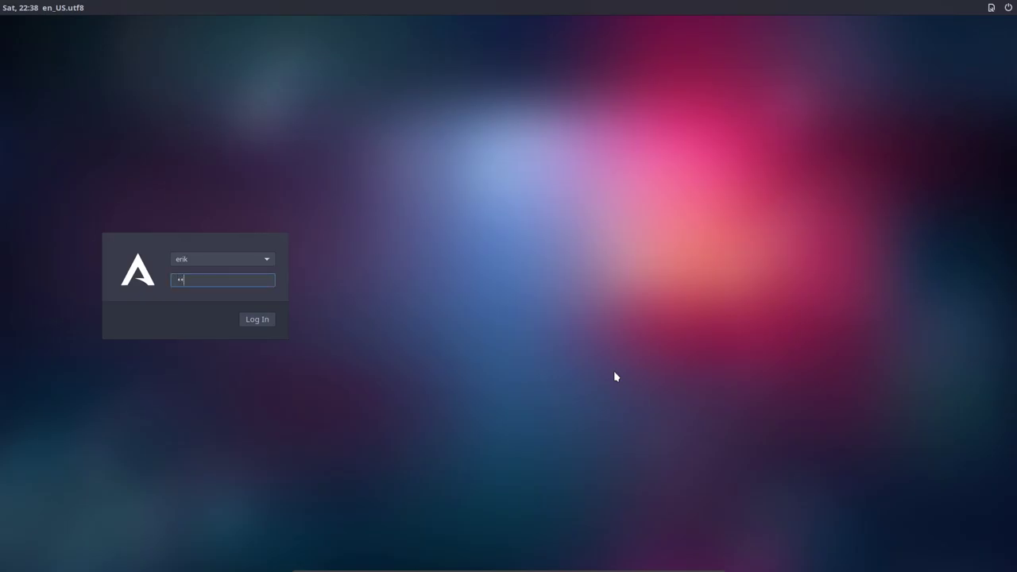
Log in with the account password and open a terminal with Super+Enter.
text(**)
key(Return)
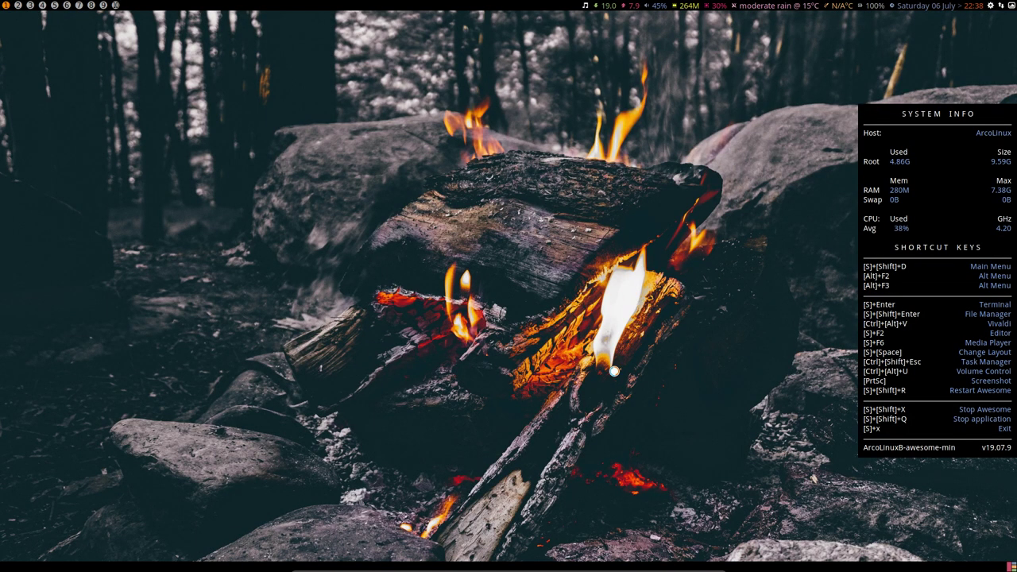
key(super+Return)
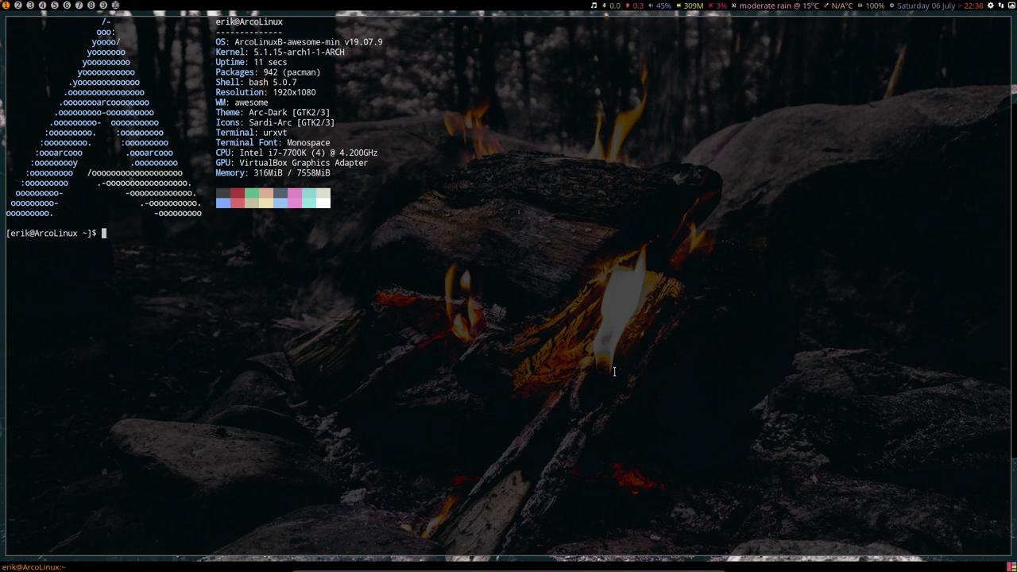
Try the rofi run prompt with viv, fire and chrom, then open the Xfce Application Finder.
key(super+F12)
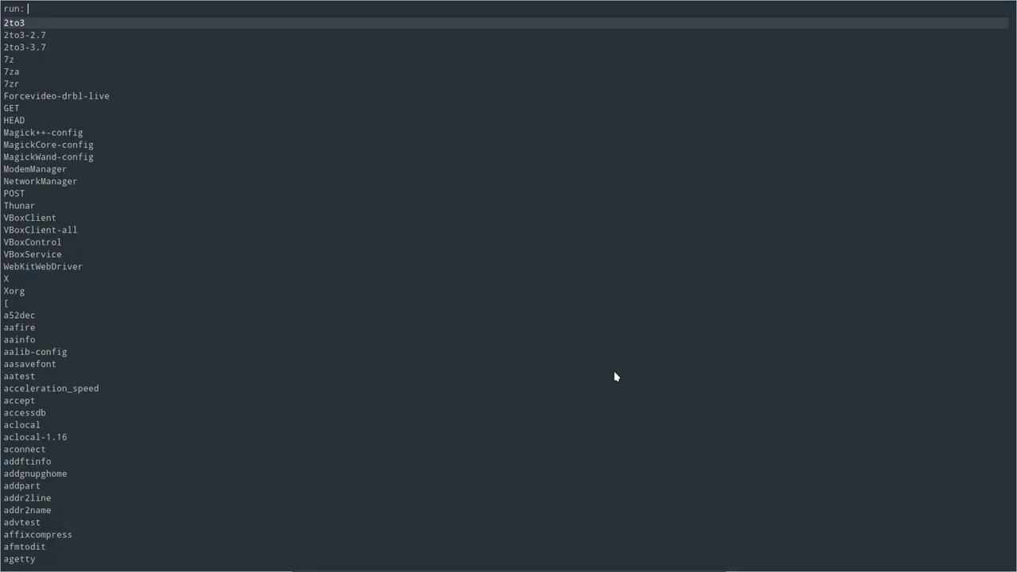
text(viv)
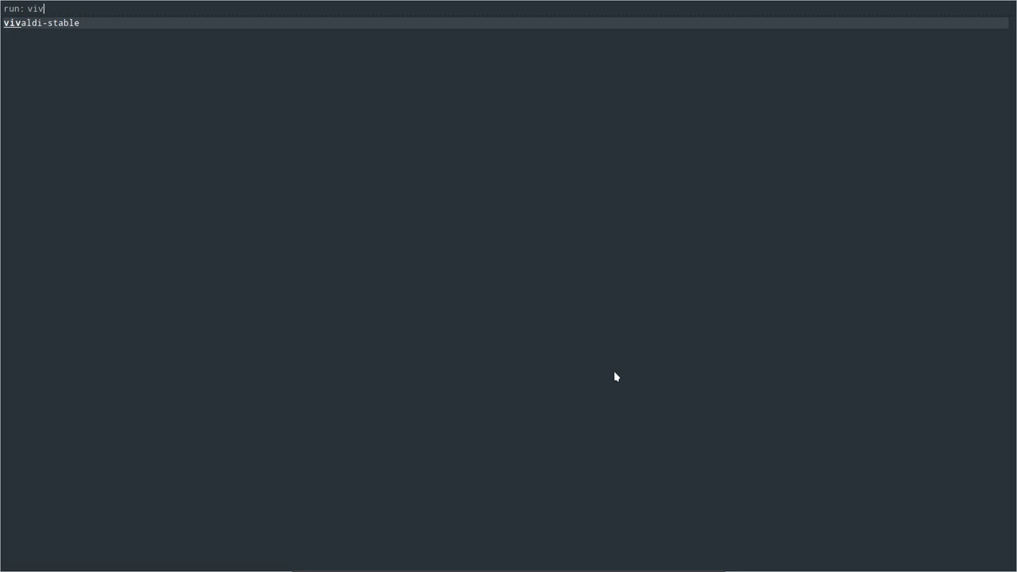
key(BackSpace)
key(BackSpace)
key(BackSpace)
text(fire)
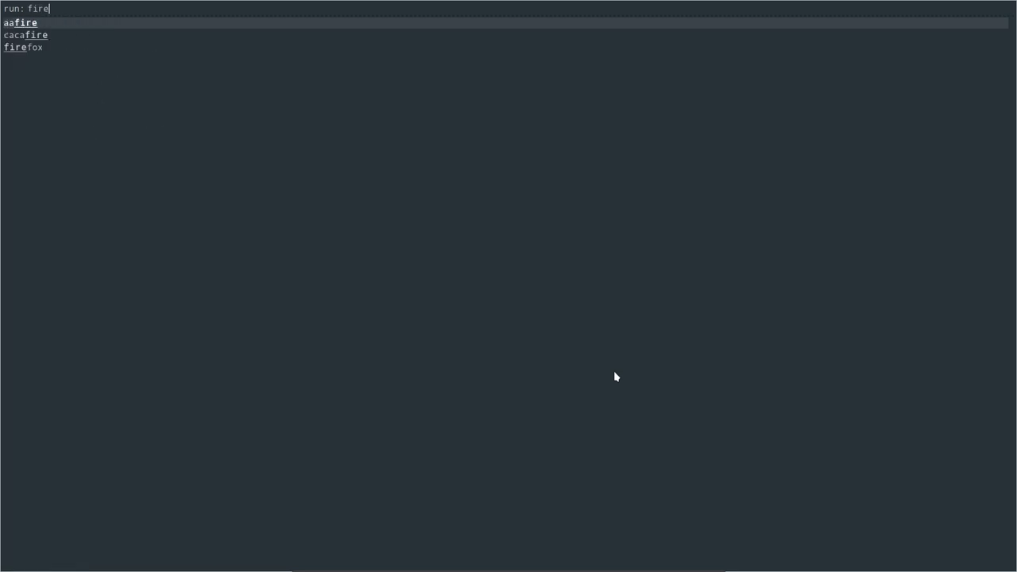
key(BackSpace)
key(BackSpace)
key(BackSpace)
key(BackSpace)
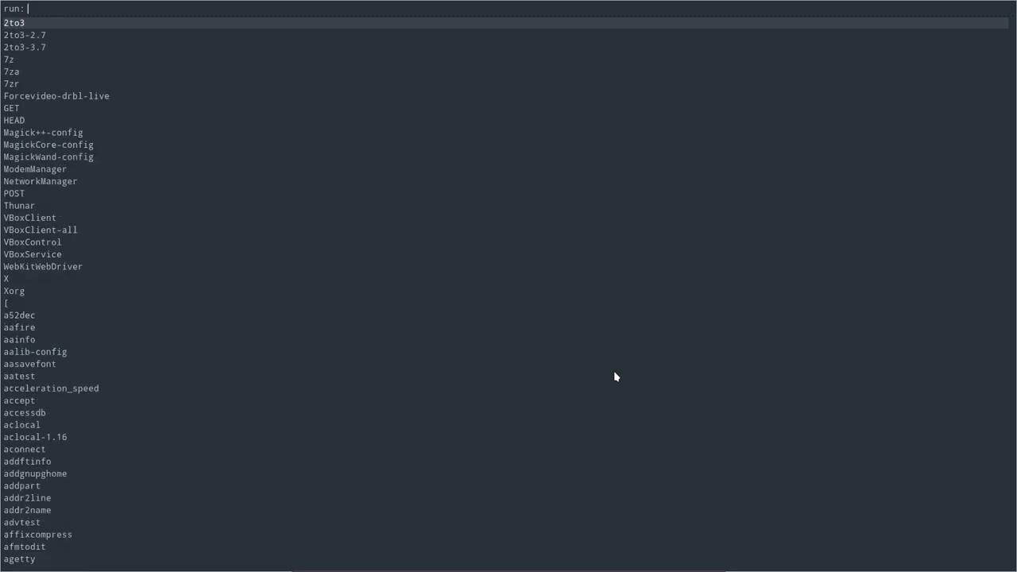
text(chro)
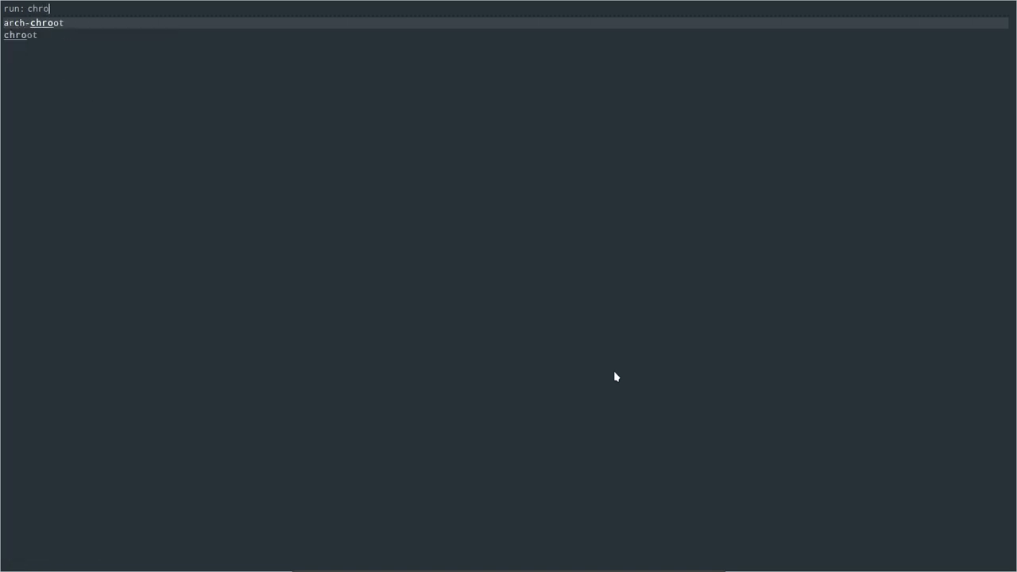
text(m)
key(BackSpace)
key(BackSpace)
key(BackSpace)
key(BackSpace)
key(BackSpace)
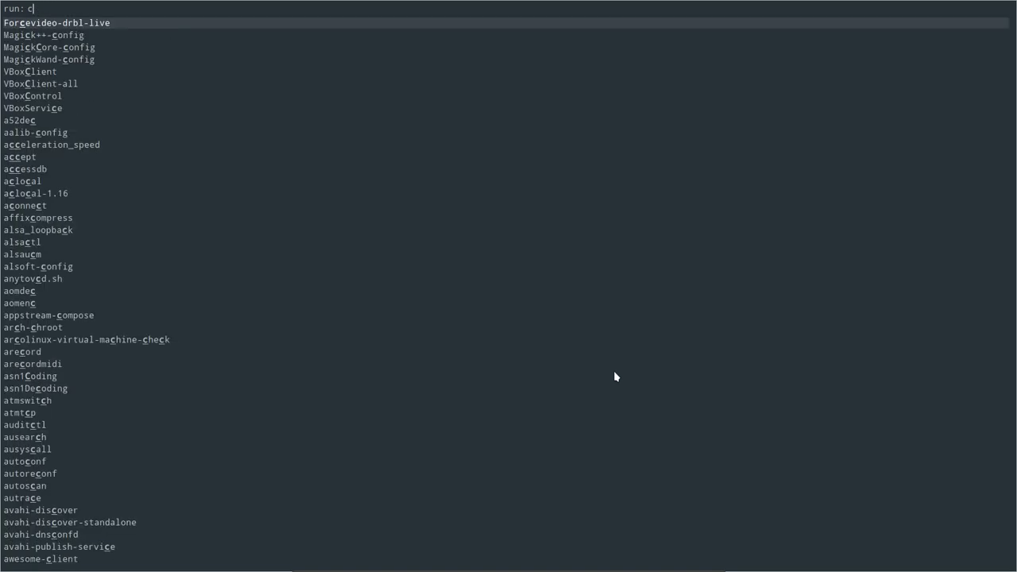
text(fir)
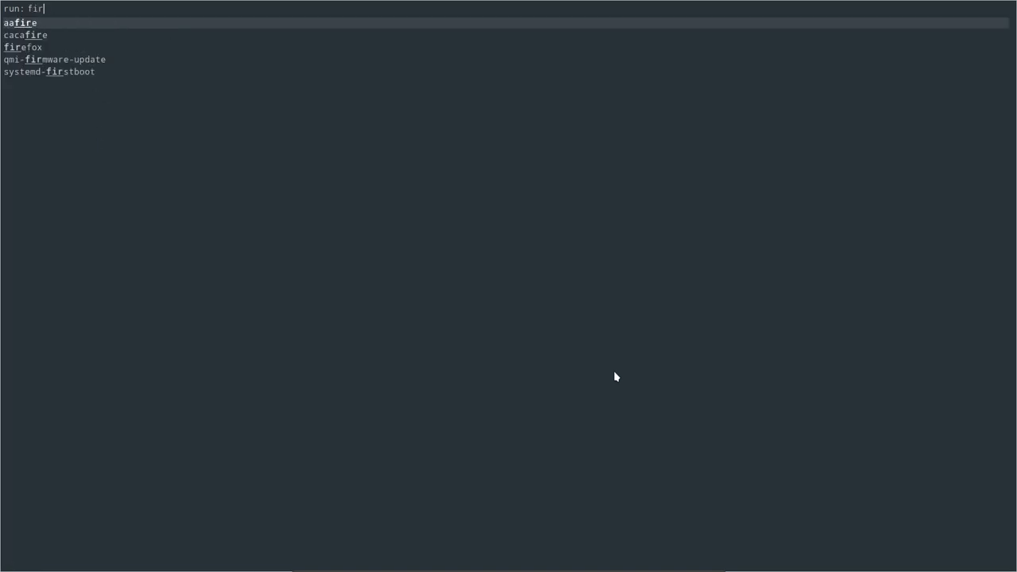
text(e)
key(BackSpace)
key(BackSpace)
key(BackSpace)
key(BackSpace)
text(vi)
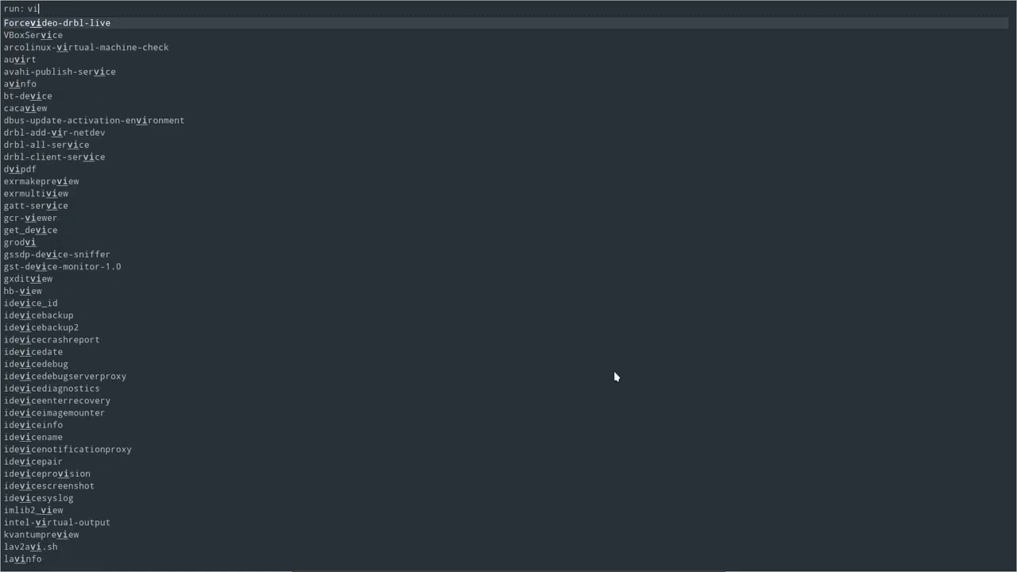
text(v)
key(Return)
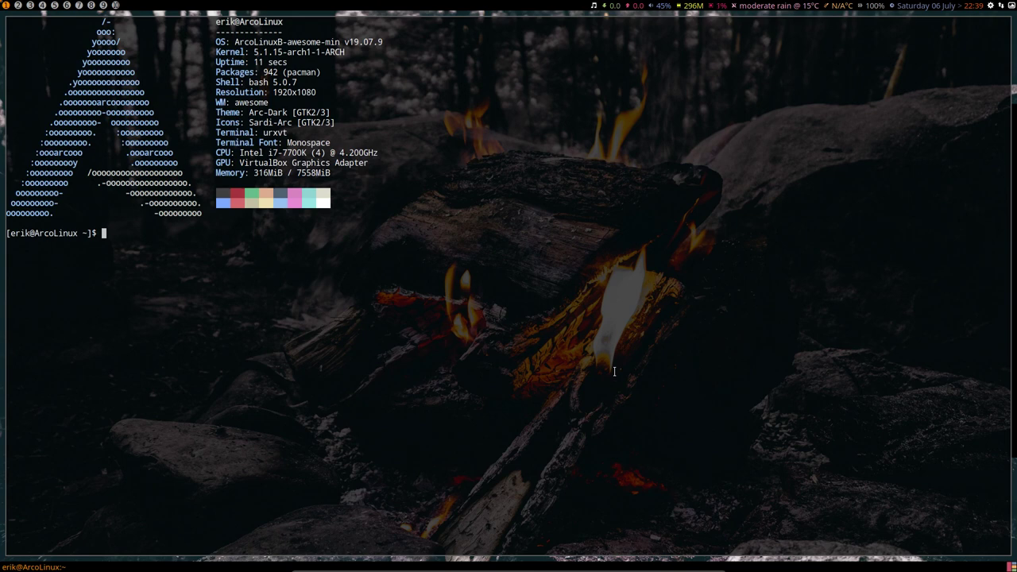
key(alt+F3)
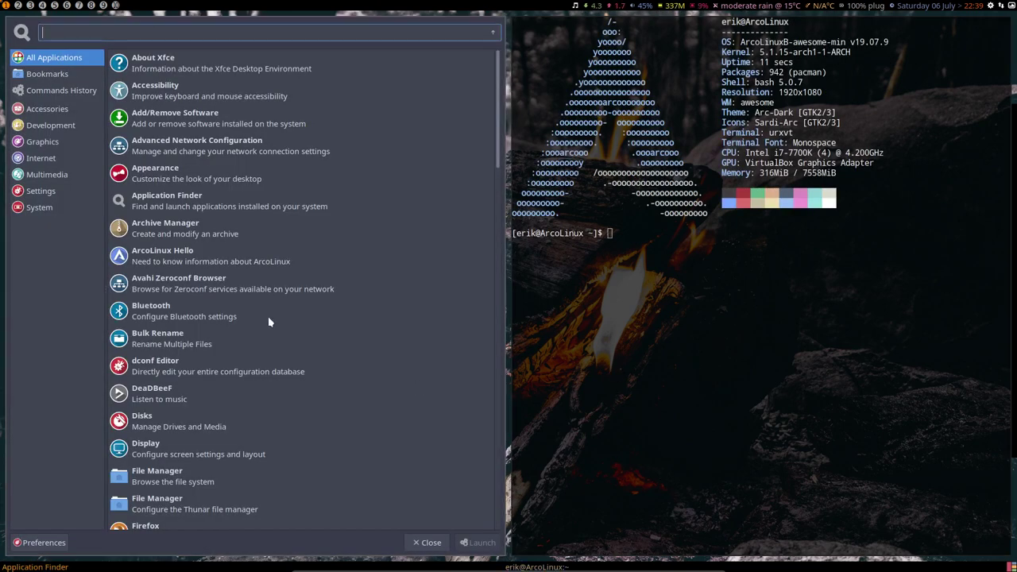
Browse the Settings, System, Internet, Graphics, Development, Accessories, History and Bookmarks categories, then close the finder.
click(48, 190)
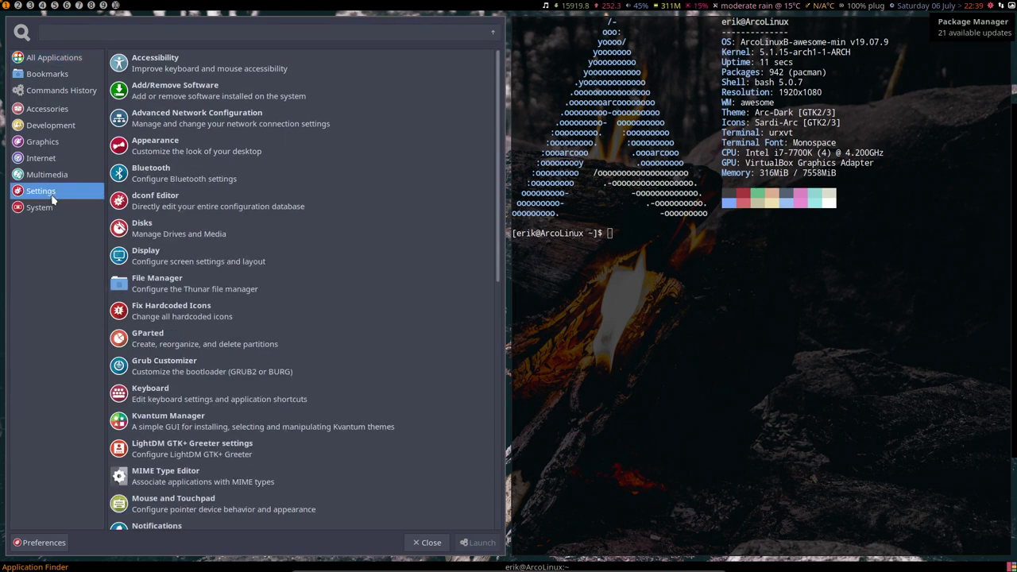
click(49, 207)
click(51, 190)
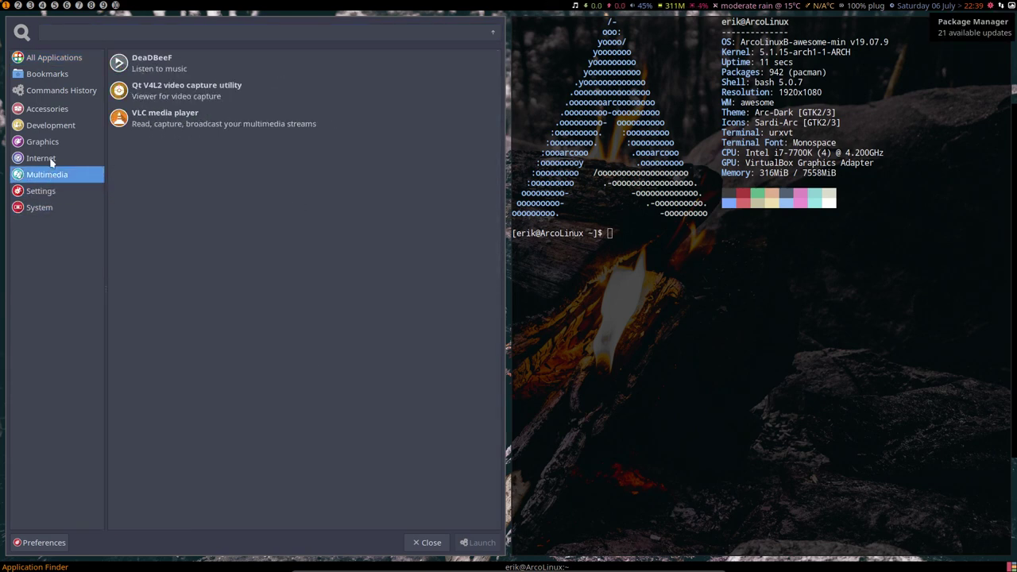
click(52, 159)
click(55, 141)
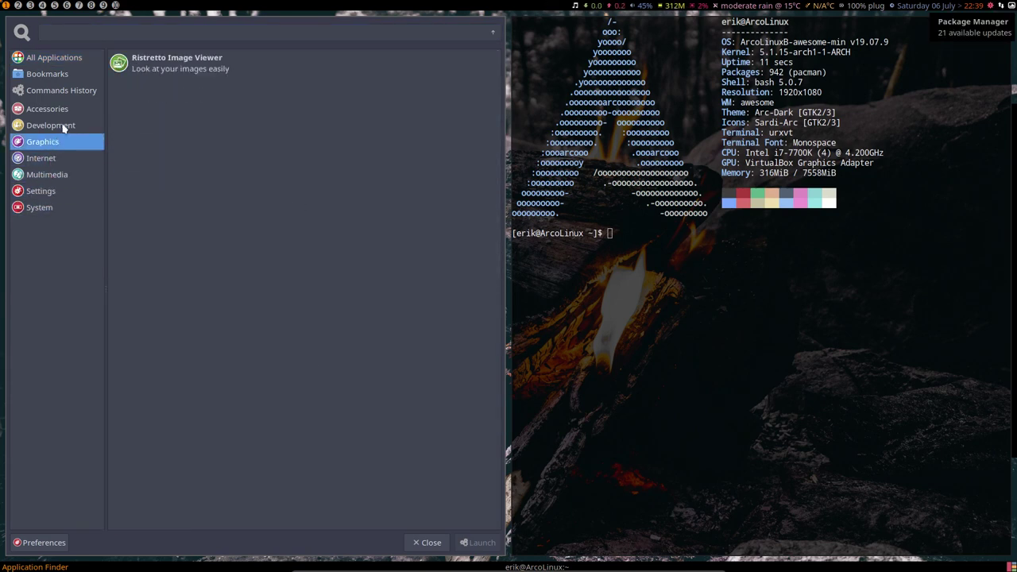
click(65, 127)
click(67, 112)
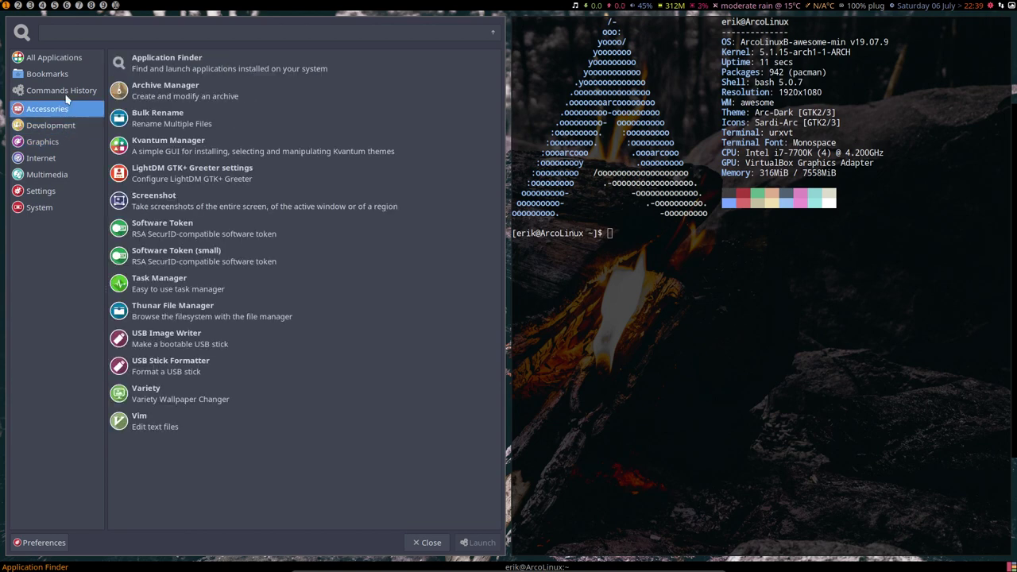
click(66, 91)
click(59, 74)
click(59, 59)
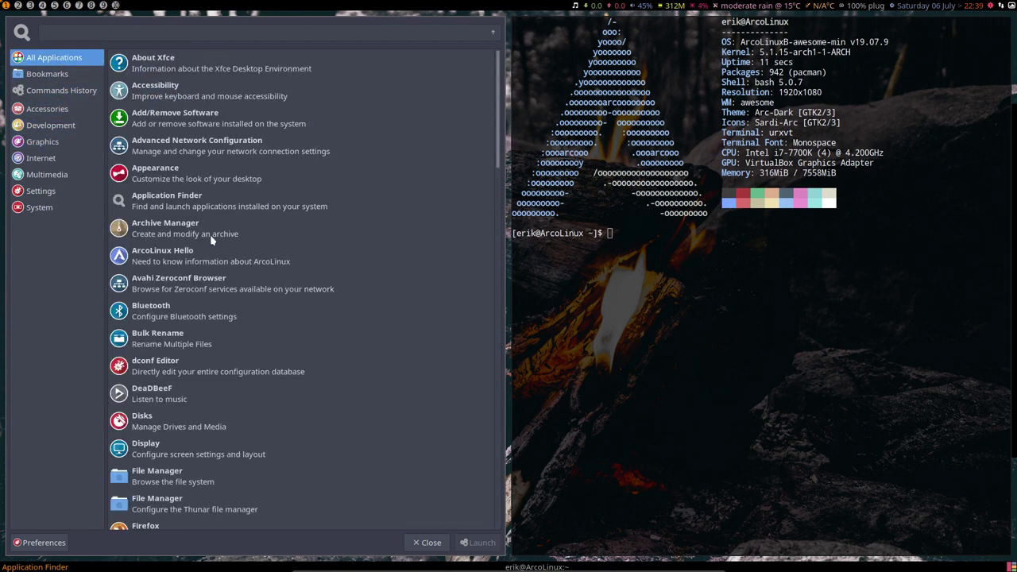
key(Escape)
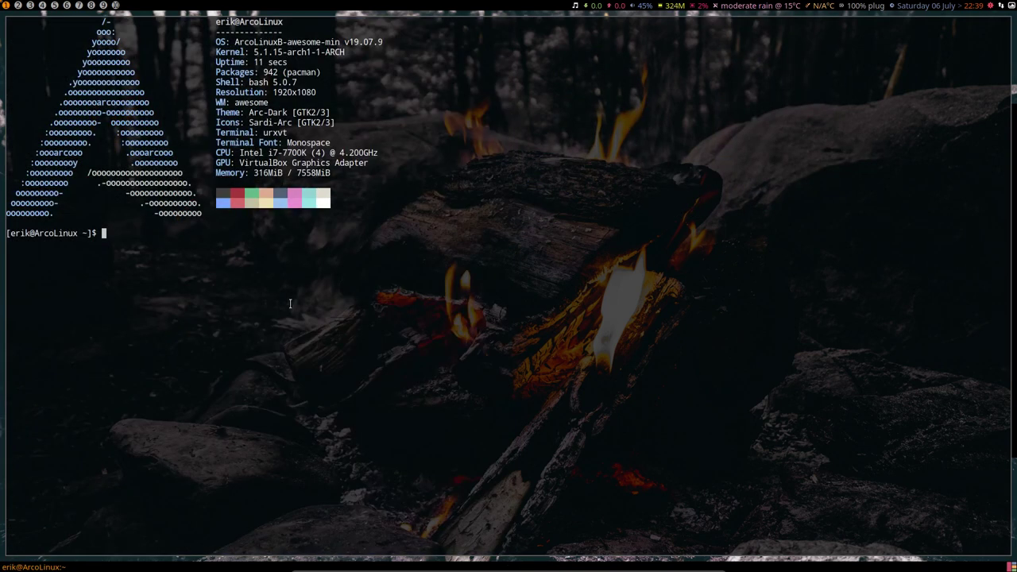
Open the dmenu launcher, type 'fire', and dismiss it without running anything.
key(super+shift+Return)
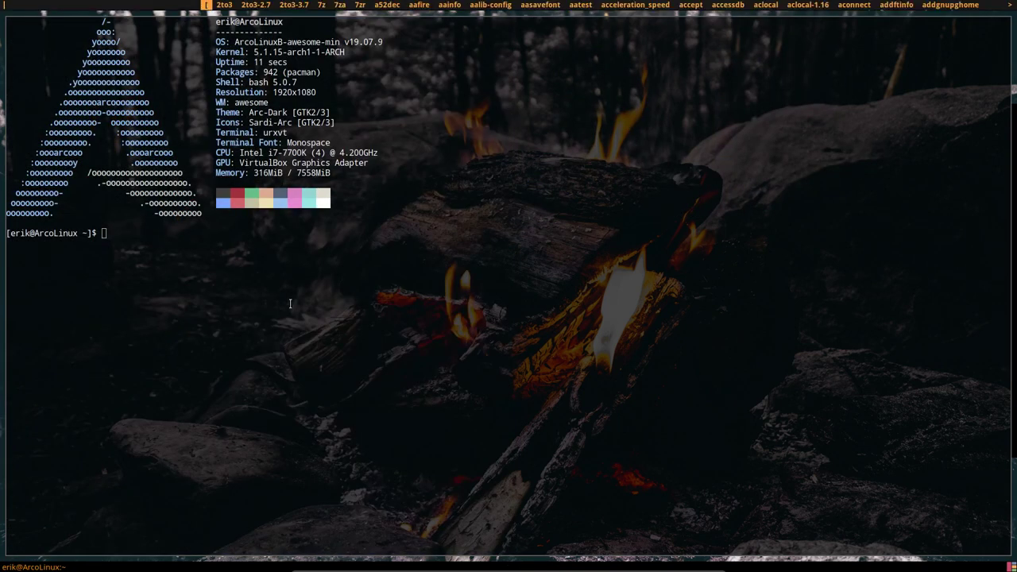
text(c)
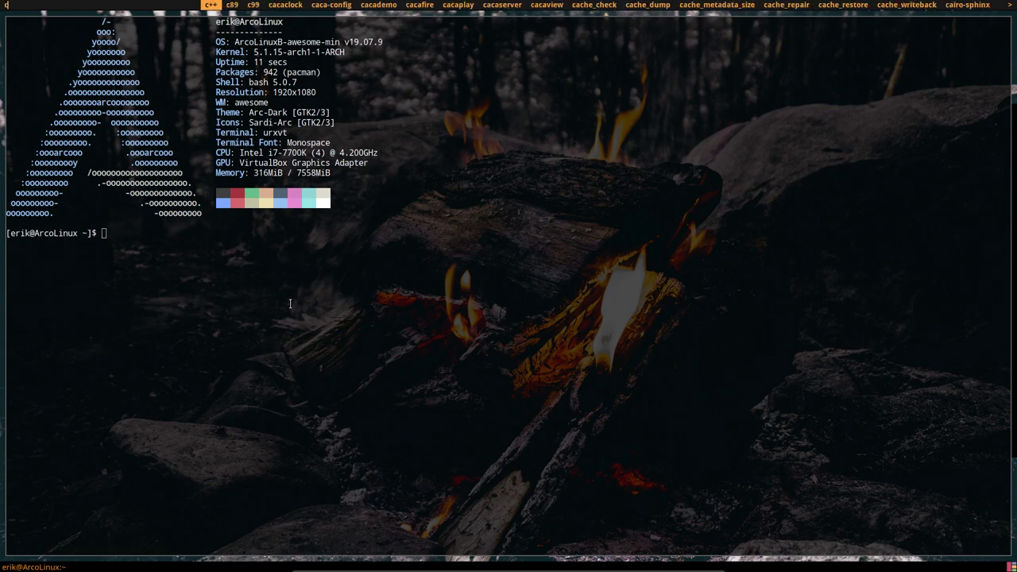
key(BackSpace)
text(fire)
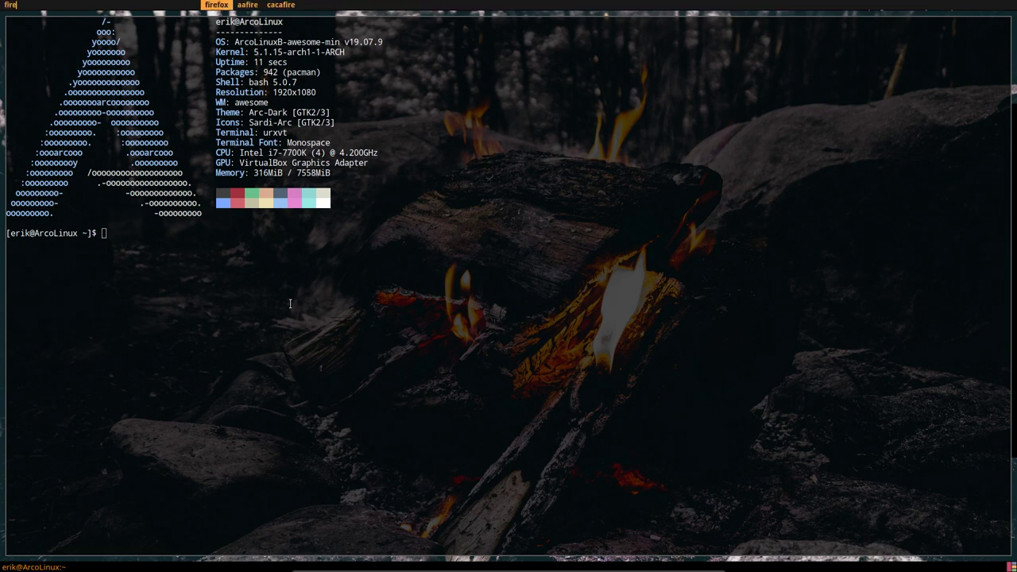
key(Return)
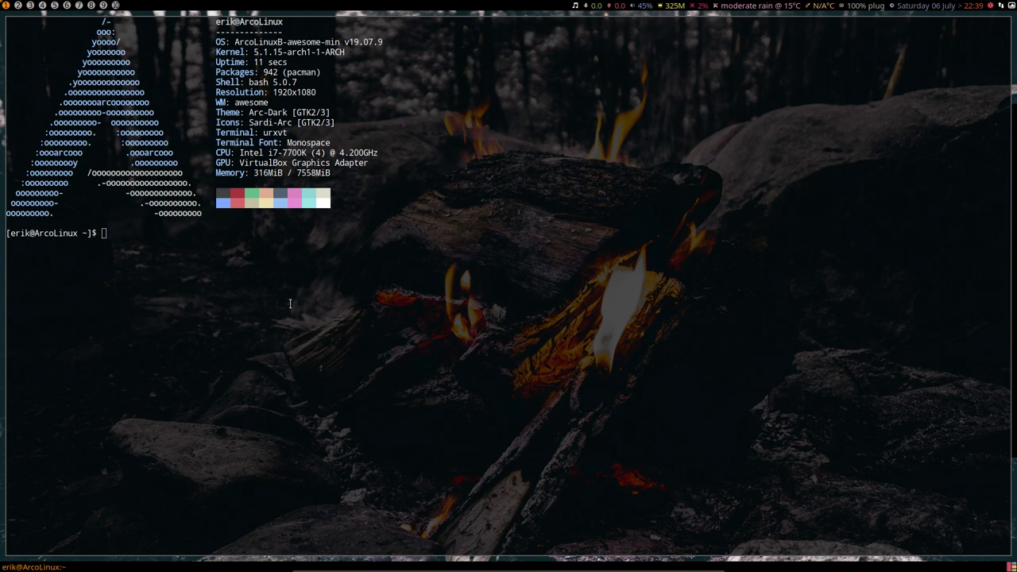
Open and dismiss the command list and rofi launcher, then close the terminal with Super+Shift+Q.
key(super+F11)
key(Escape)
key(super+F12)
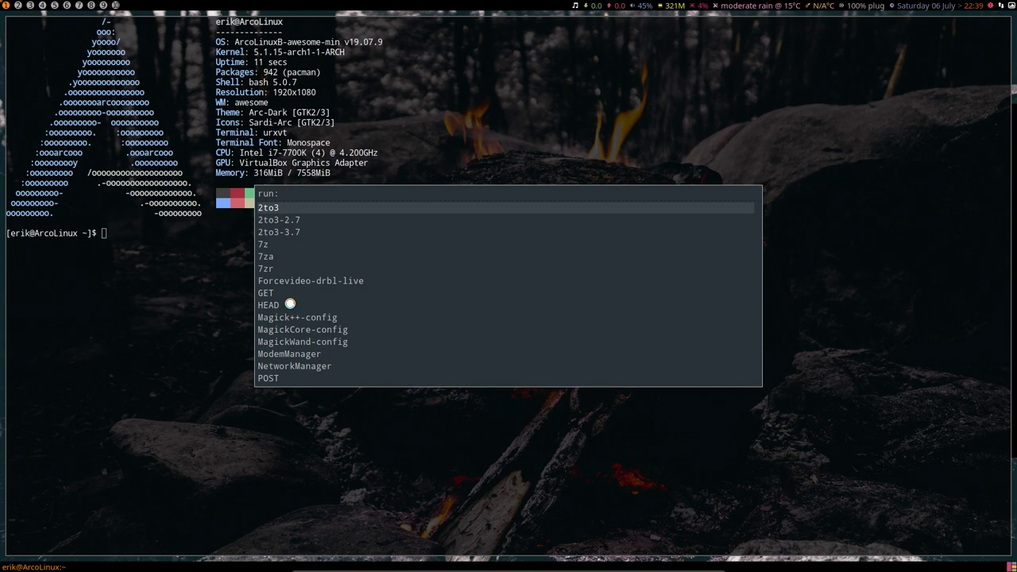
key(Escape)
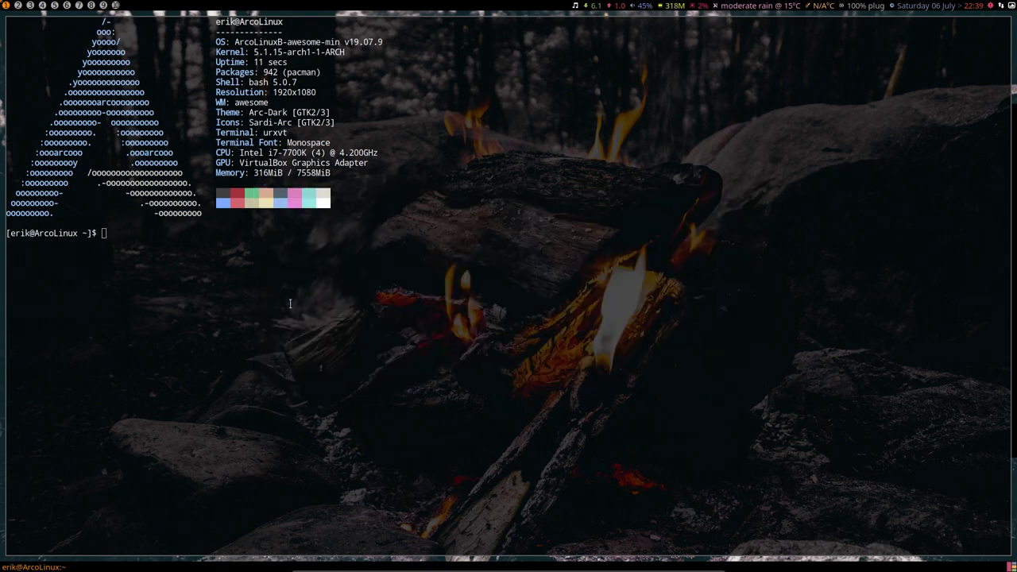
key(super+shift+q)
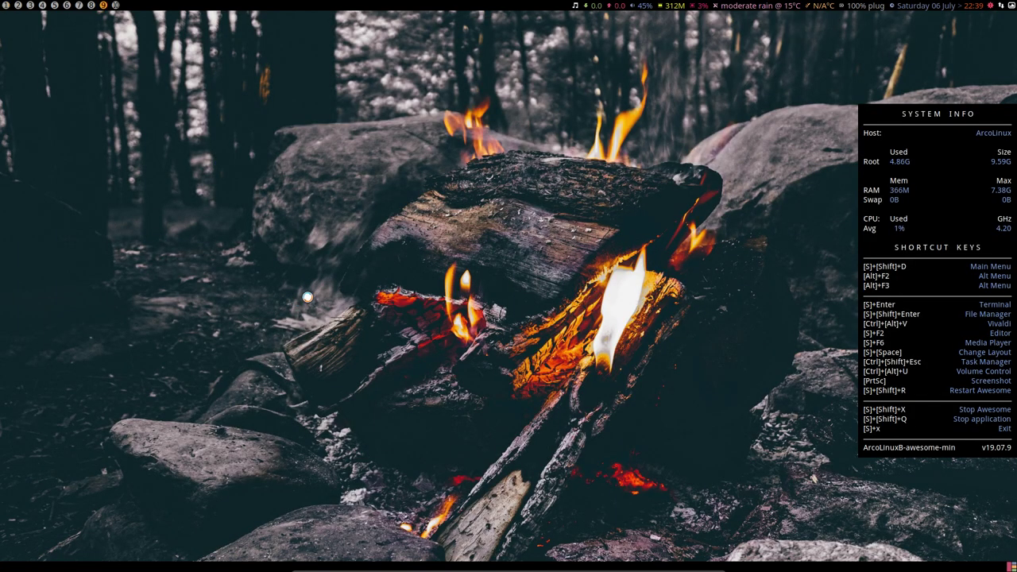
right_click(291, 193)
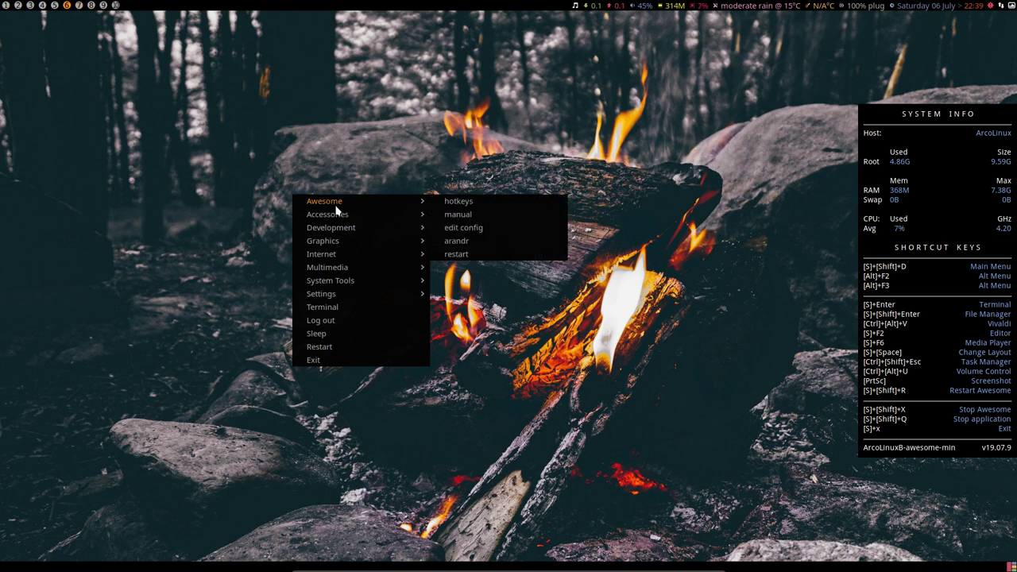
mouse_move(338, 241)
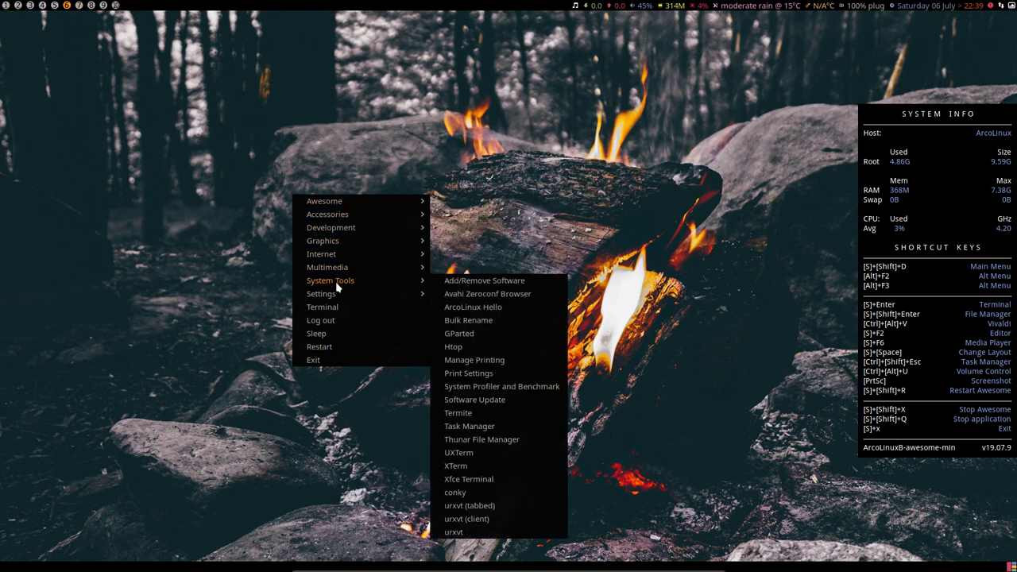
click(327, 408)
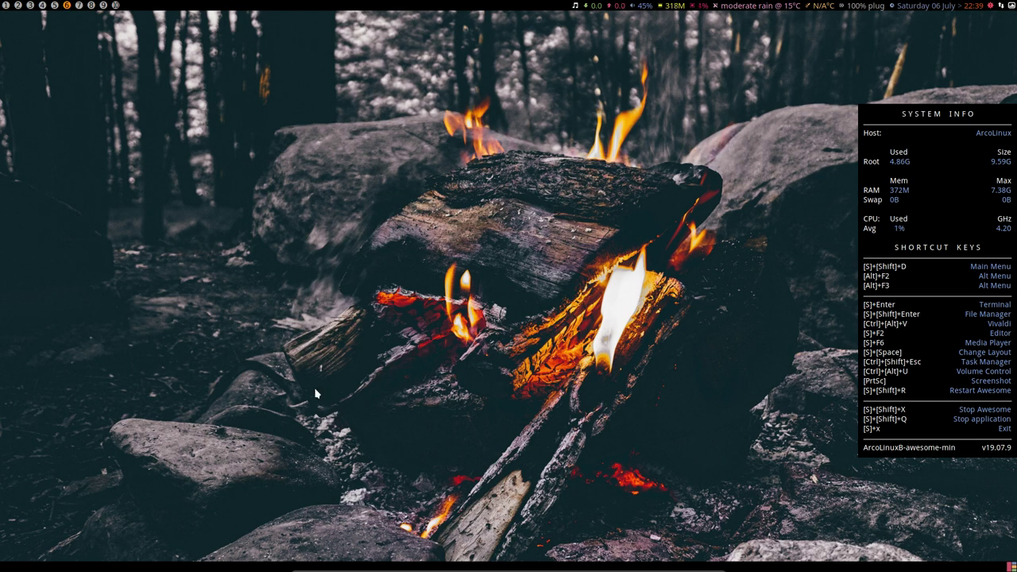
key(alt+F2)
Launch gparted from the run prompt by searching 'gpart', then authenticate with the root password.
text(gpart)
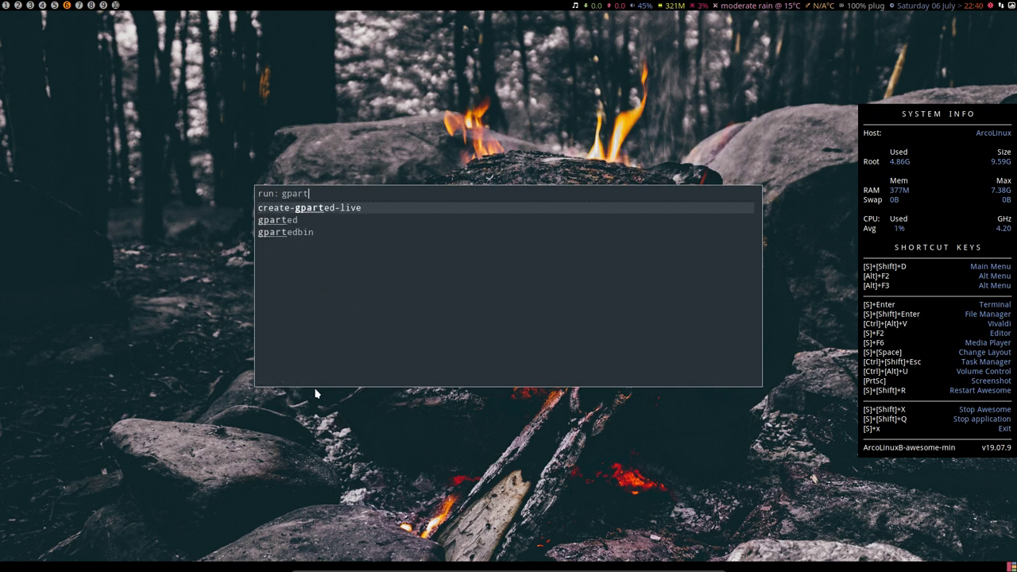
key(Down)
key(Return)
text(****)
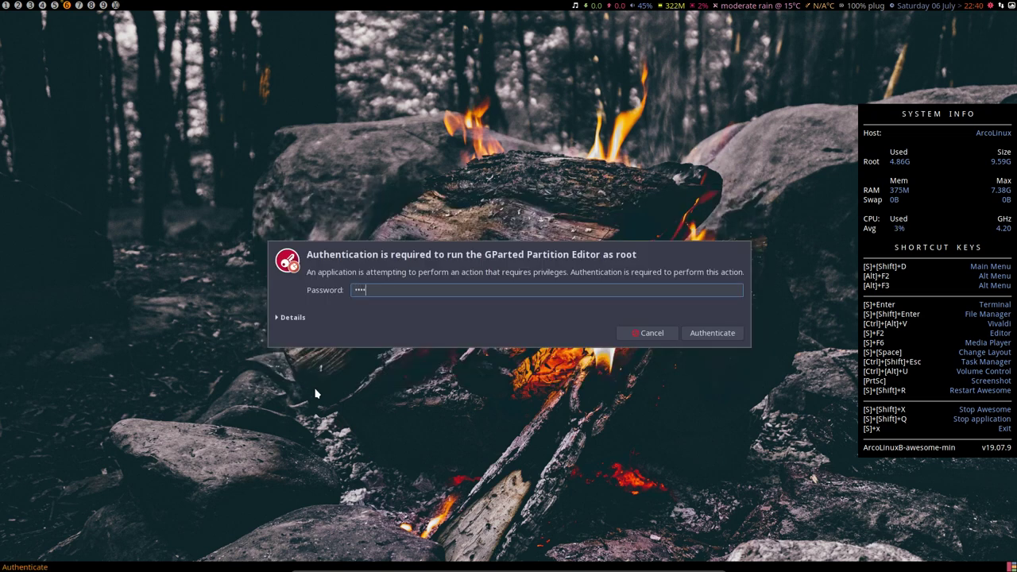
key(Return)
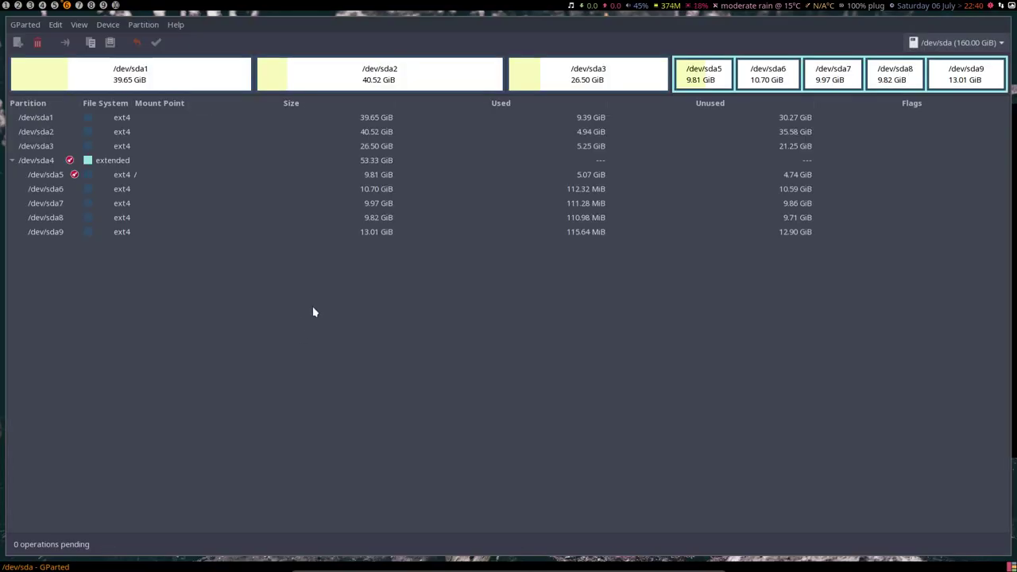
click(140, 176)
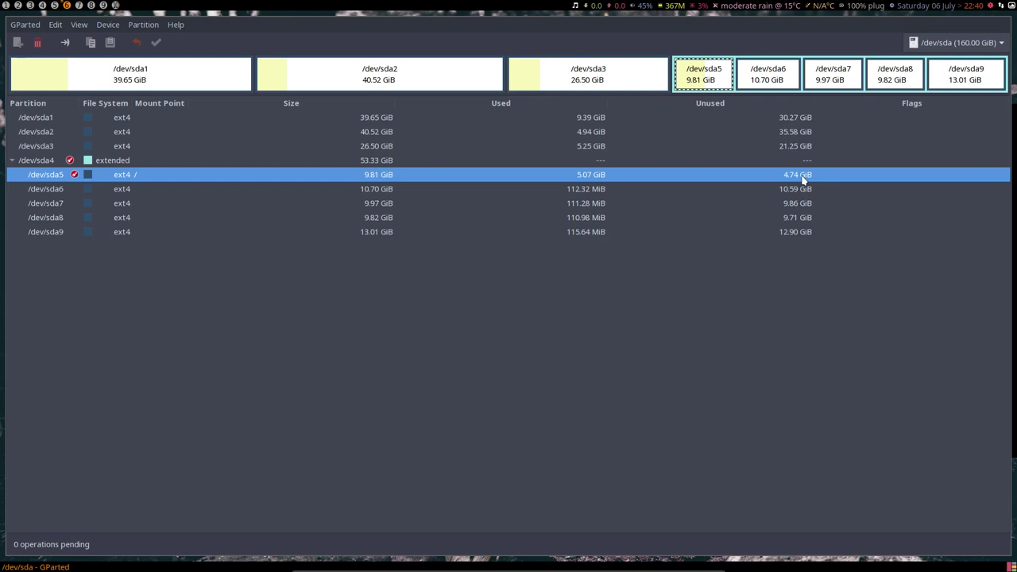
click(580, 135)
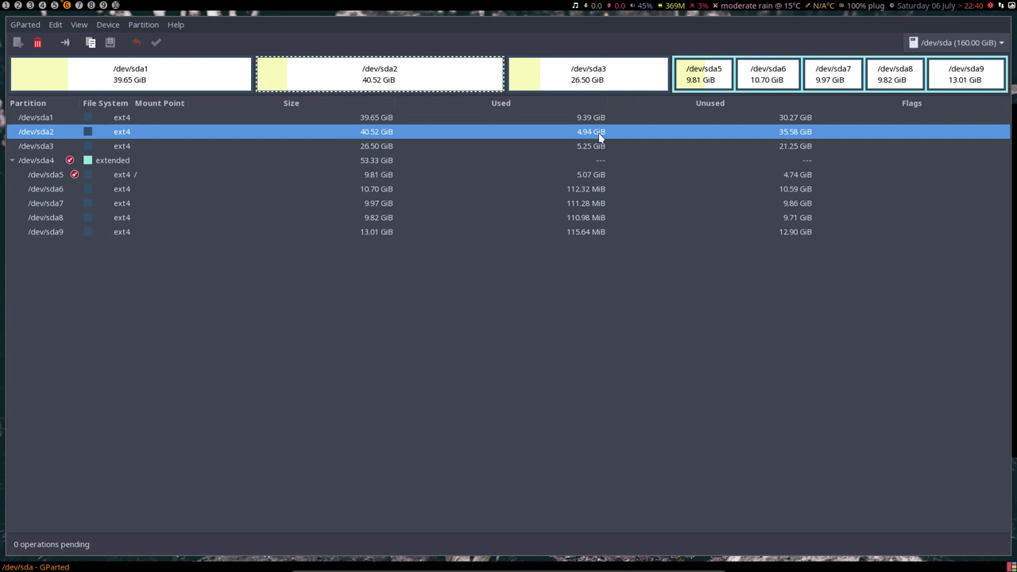
click(591, 148)
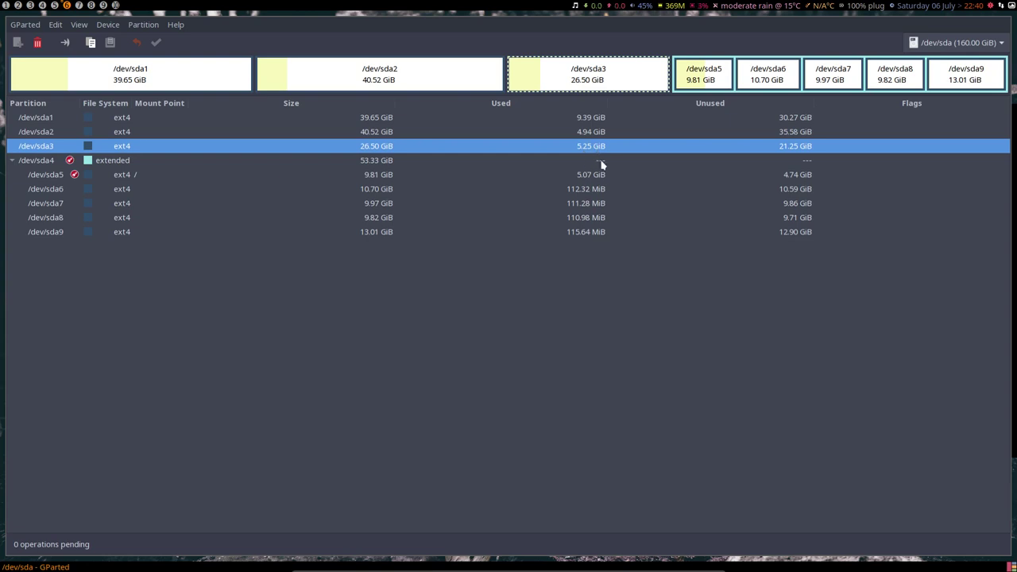
click(595, 191)
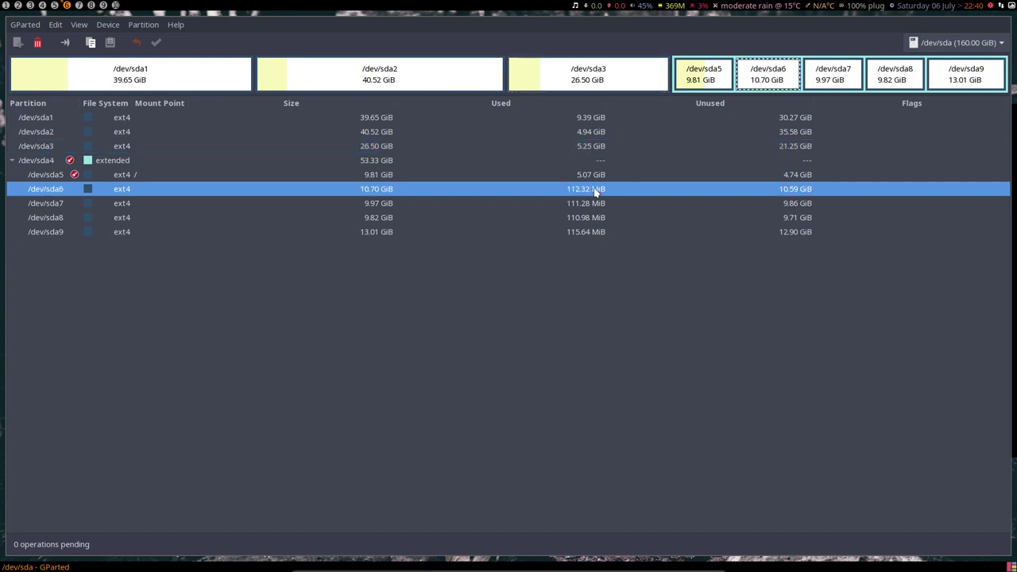
click(209, 87)
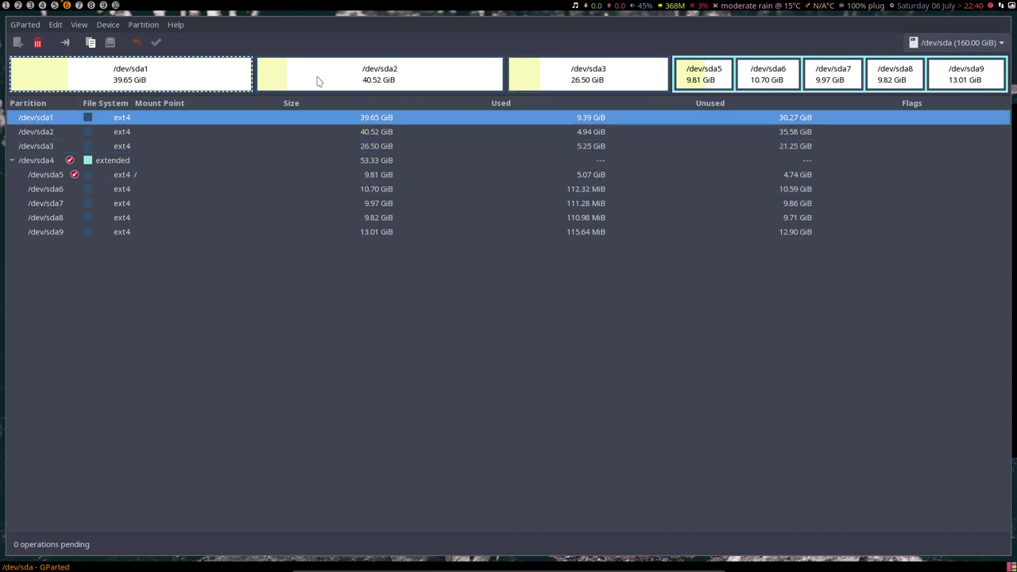
click(433, 86)
click(573, 83)
click(697, 80)
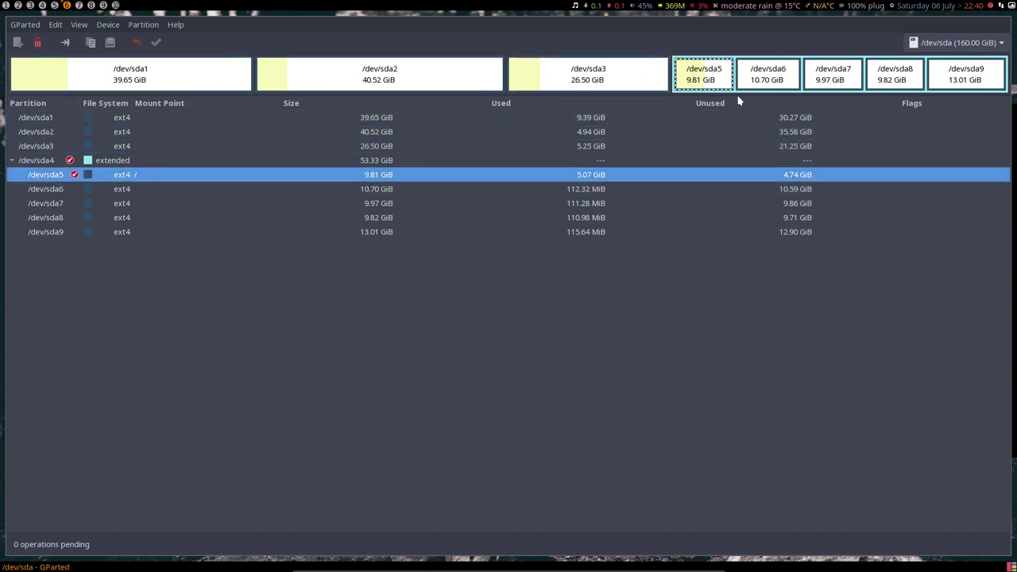
click(779, 79)
click(830, 76)
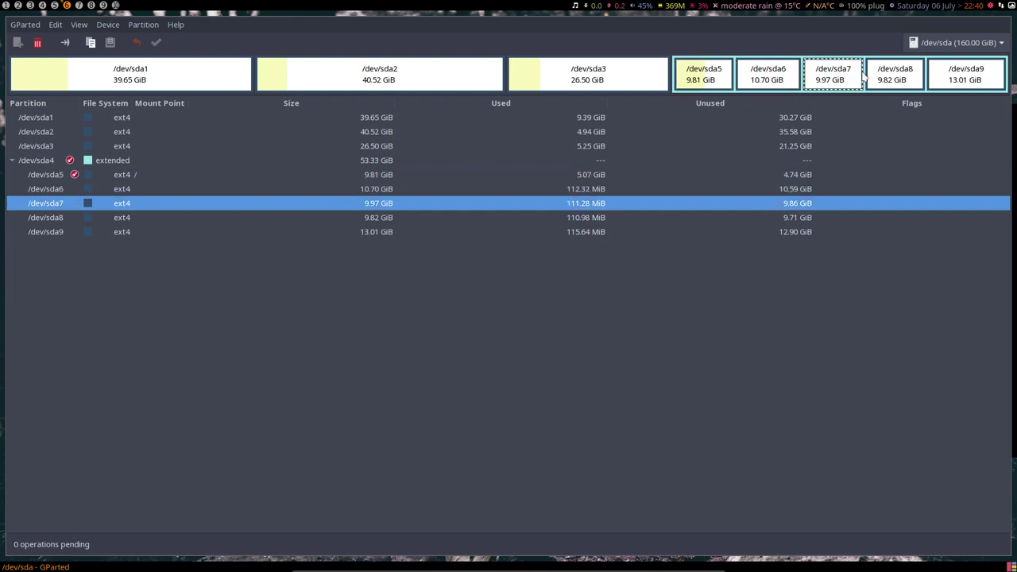
click(882, 76)
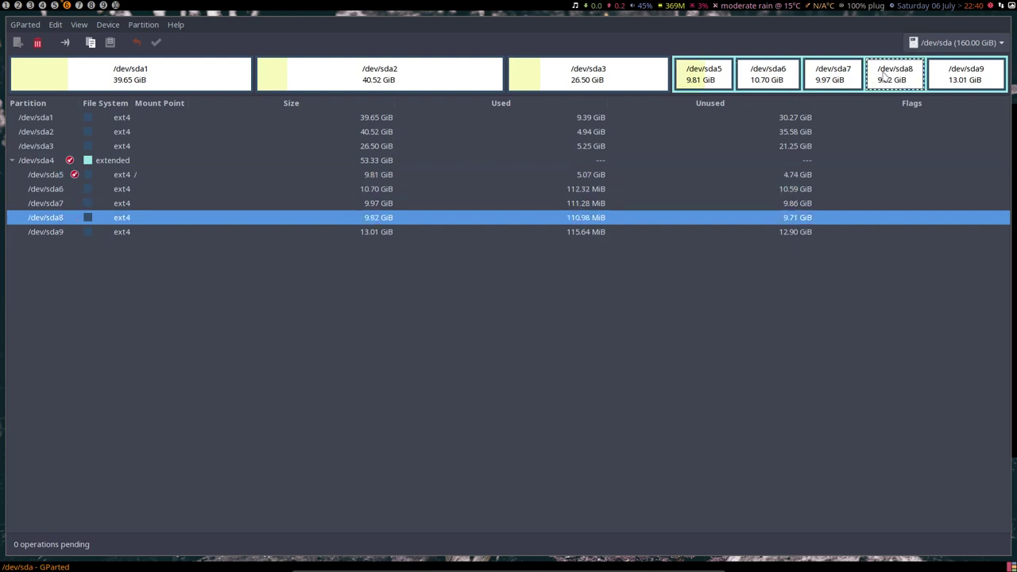
click(969, 75)
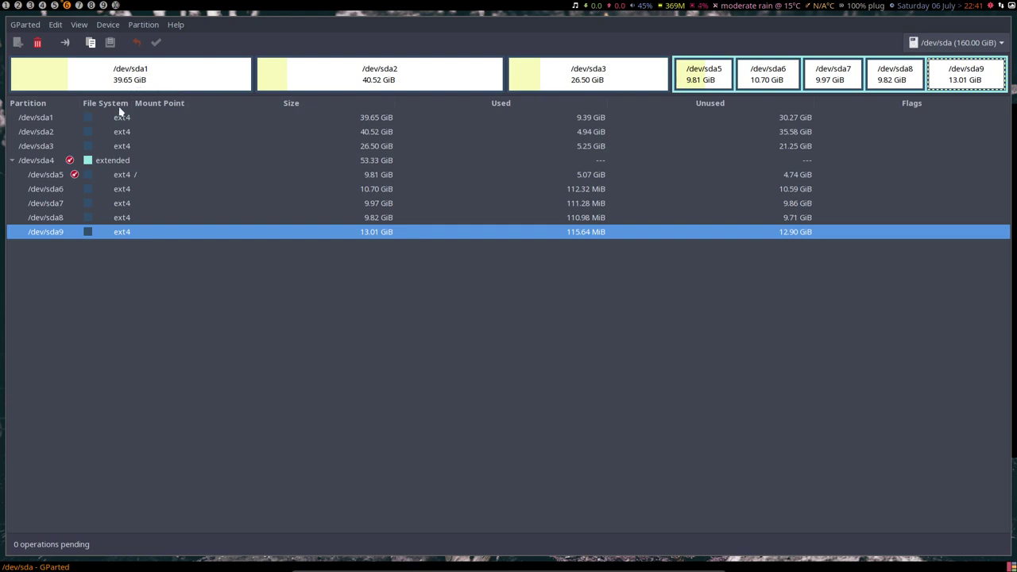
click(99, 119)
click(109, 132)
click(115, 146)
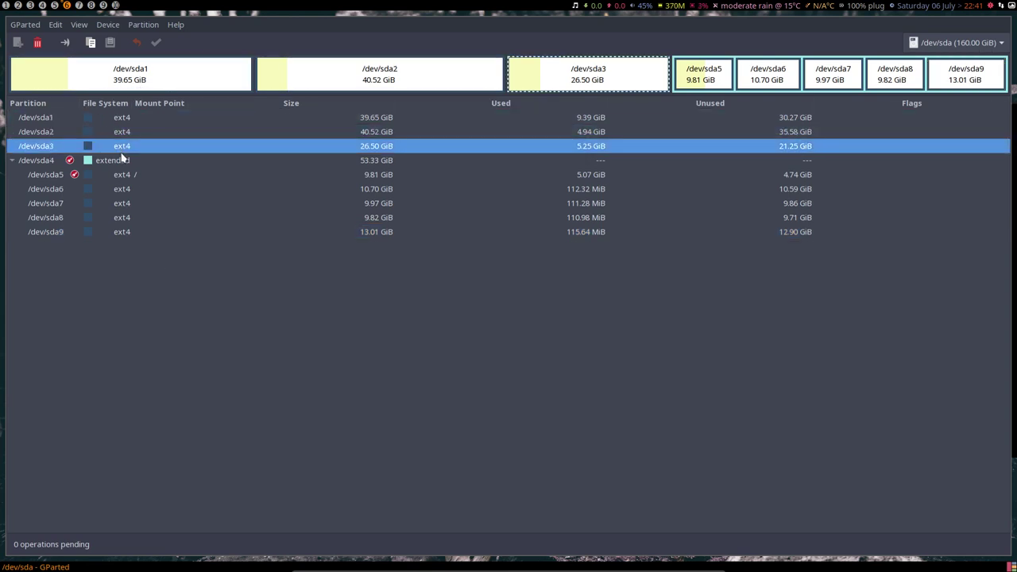
click(120, 161)
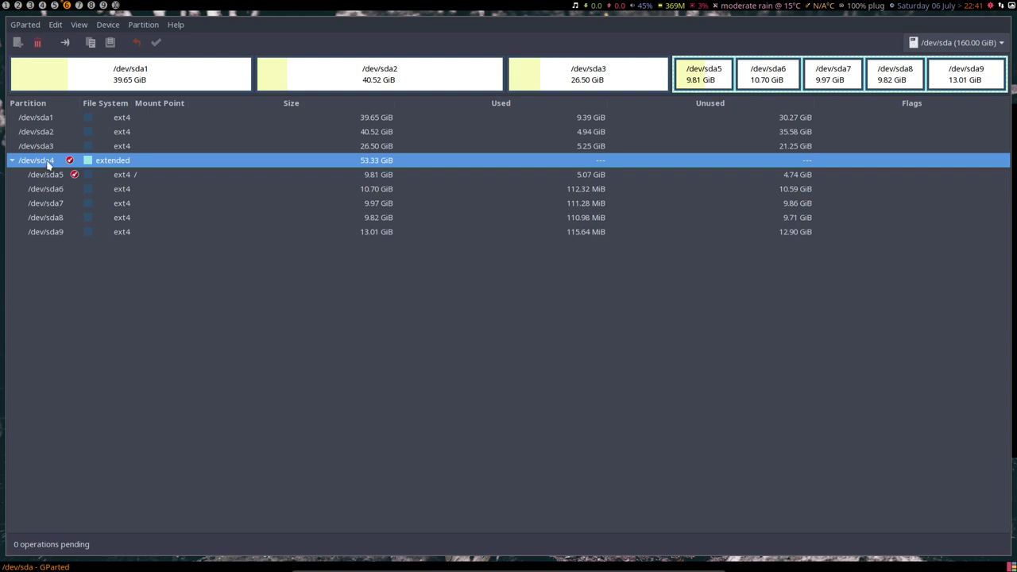
click(183, 83)
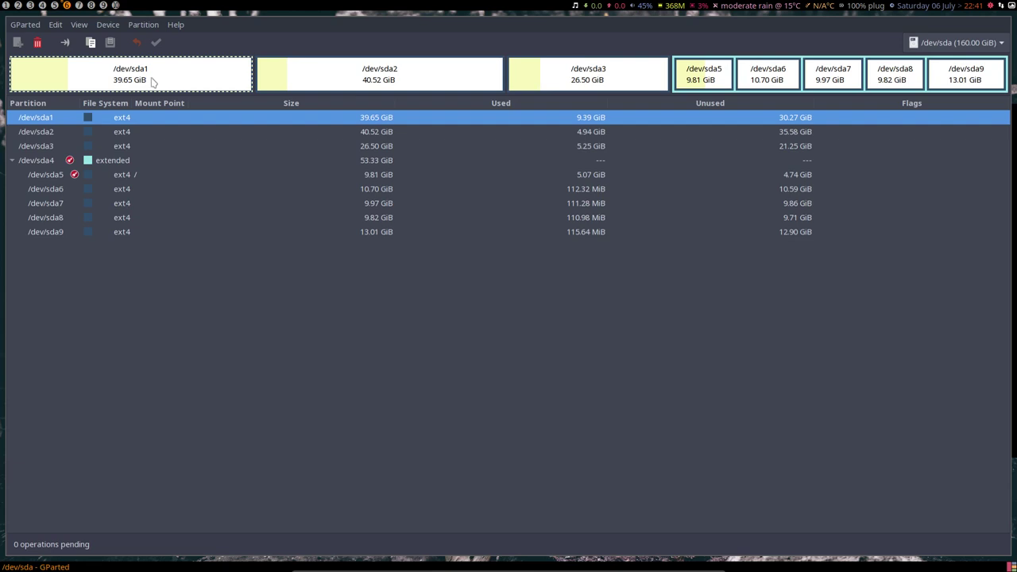
click(378, 76)
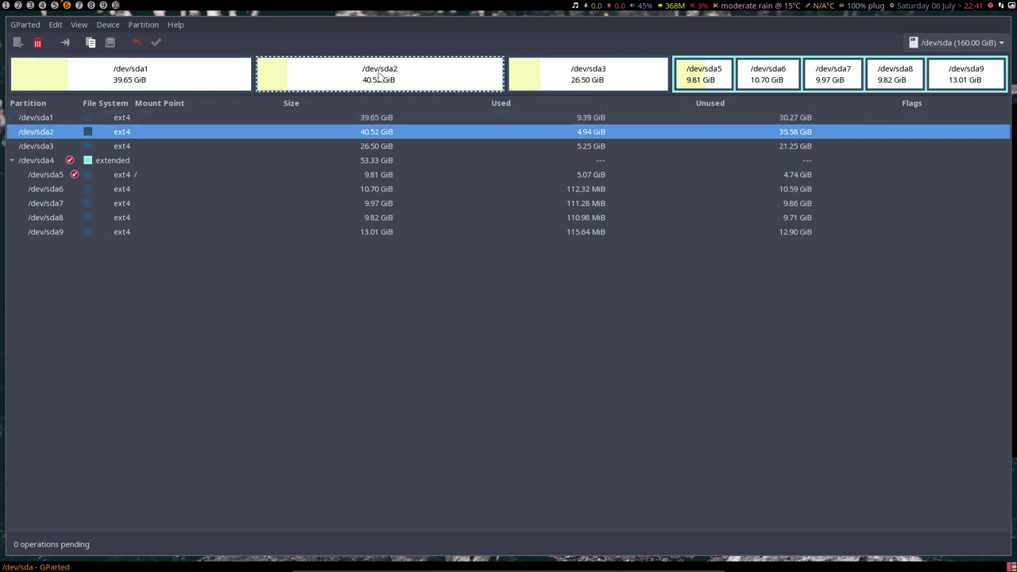
click(590, 74)
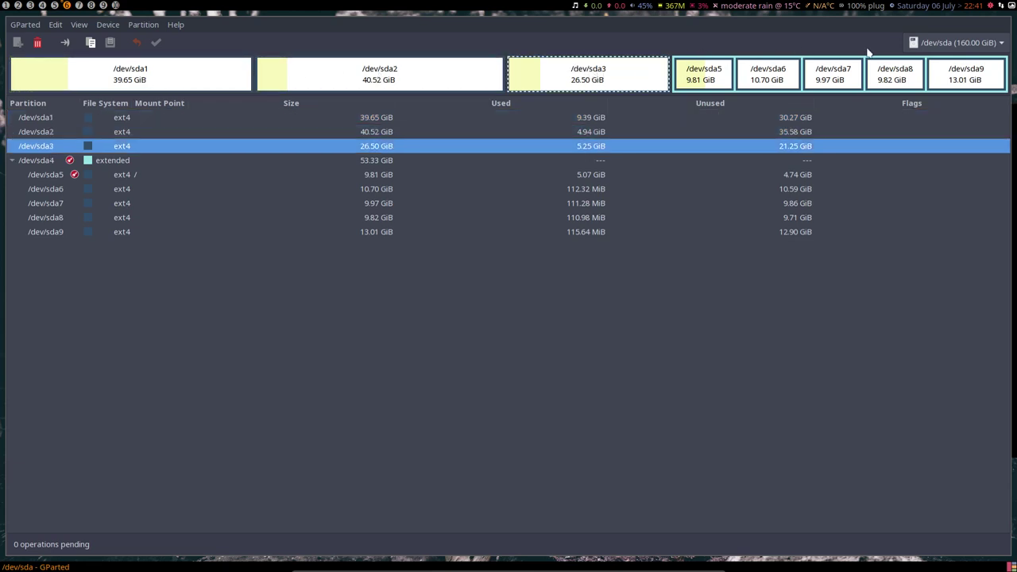
click(114, 163)
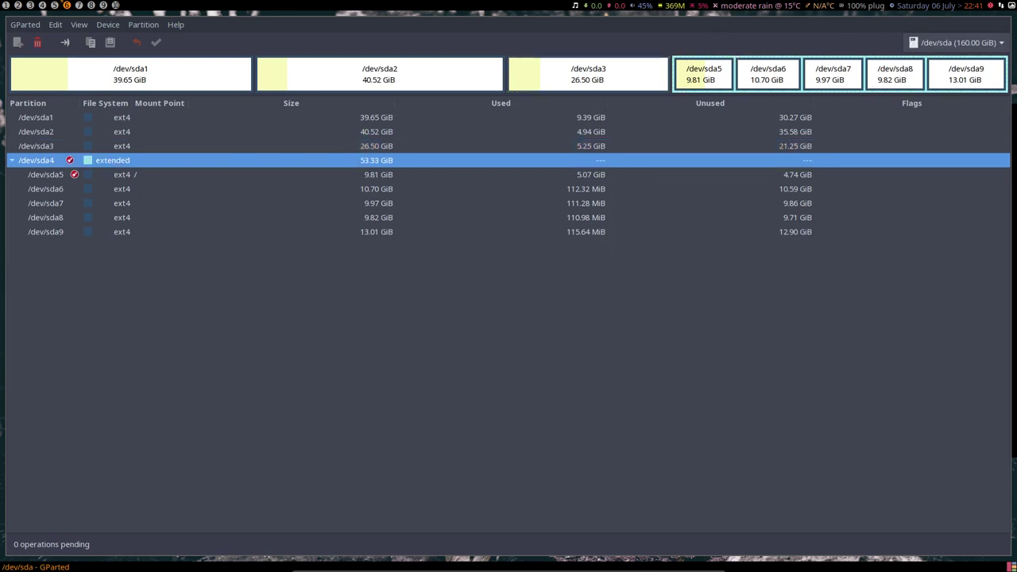